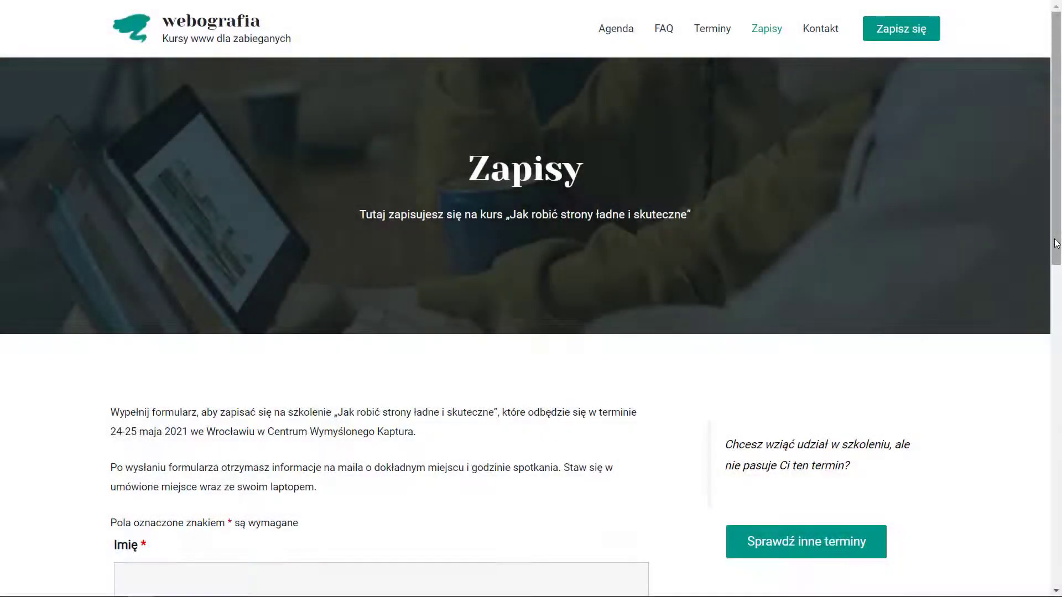
- Search Add Plugins for 'formularz' and browse the 32 results led by Contact Form 7
scroll(1057, 260, "down", 1)
scroll(1057, 260, "down", 7)
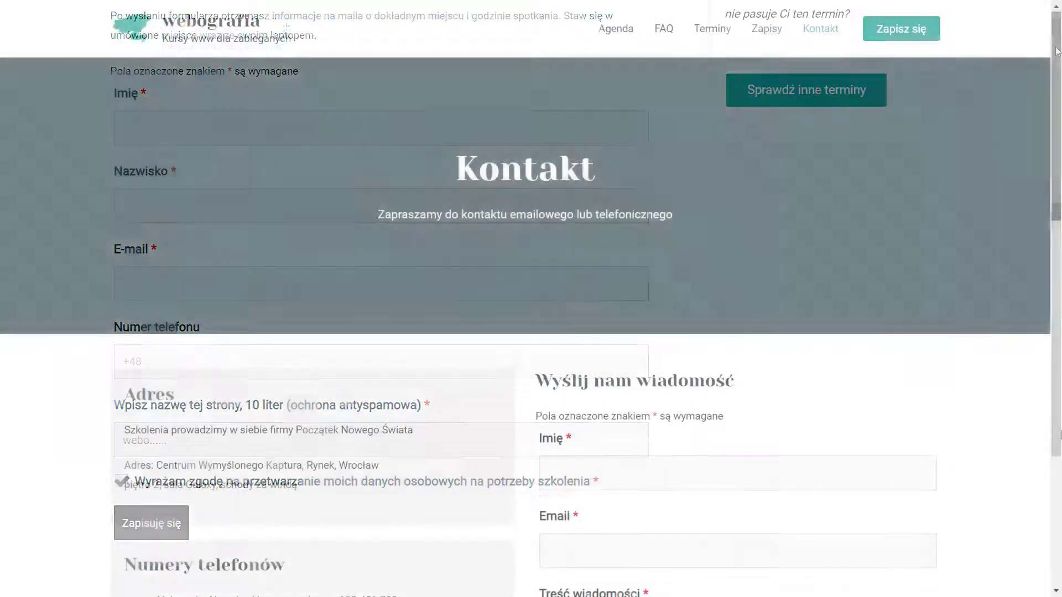
scroll(531, 299, "down", 4)
scroll(531, 299, "down", 2)
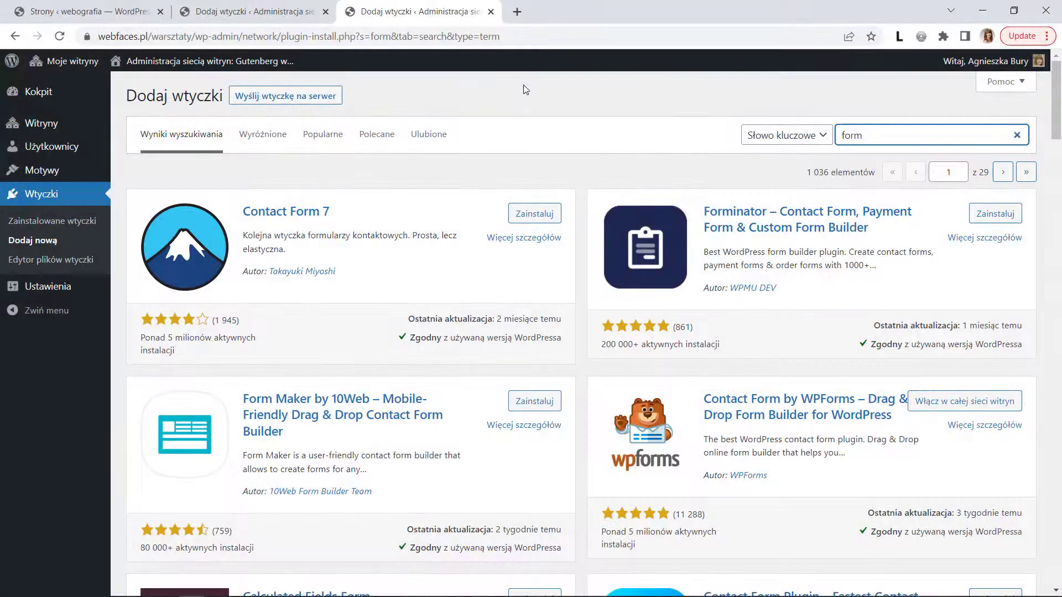
left_click_drag(1056, 136, 1054, 200)
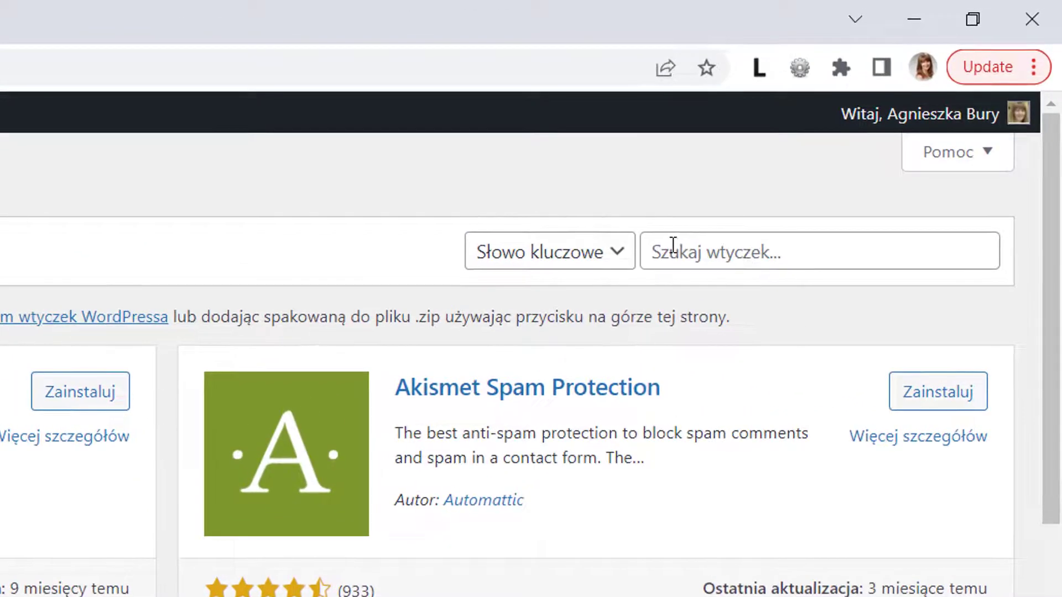
left_click(670, 255)
type("formul")
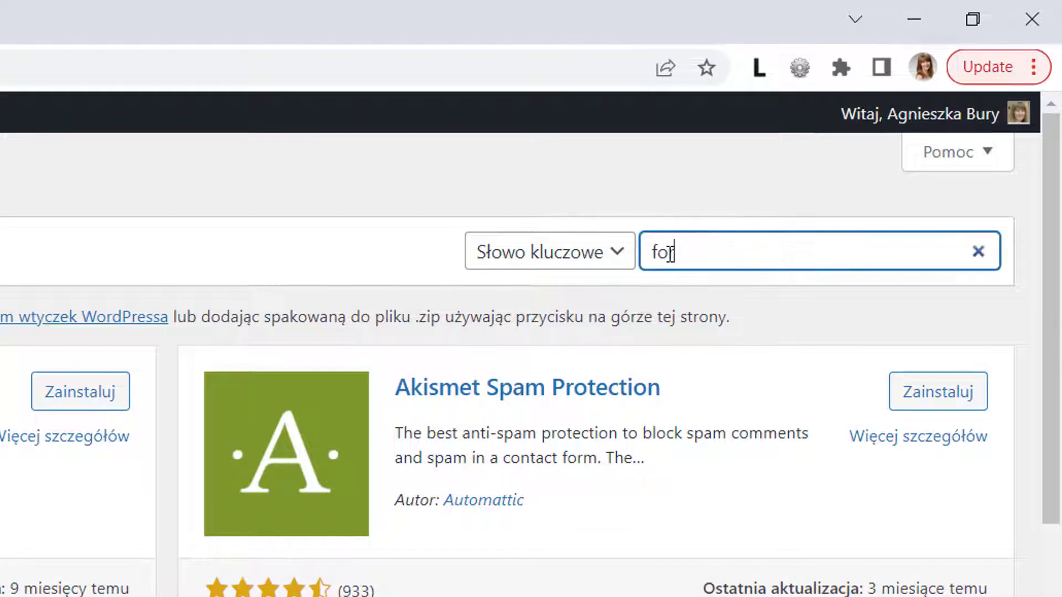
type("arz")
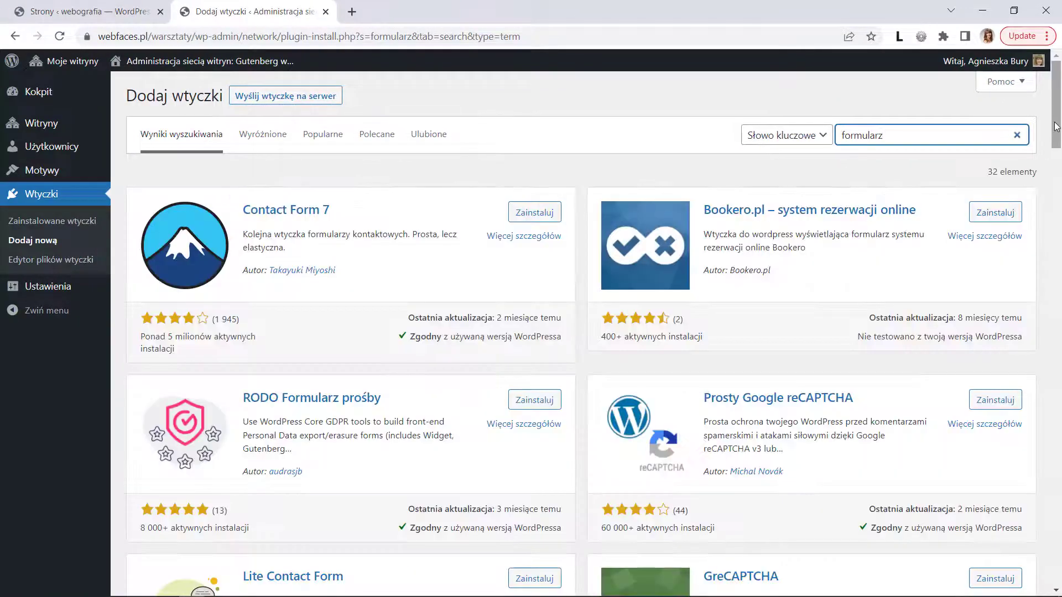
left_click_drag(1057, 128, 1057, 146)
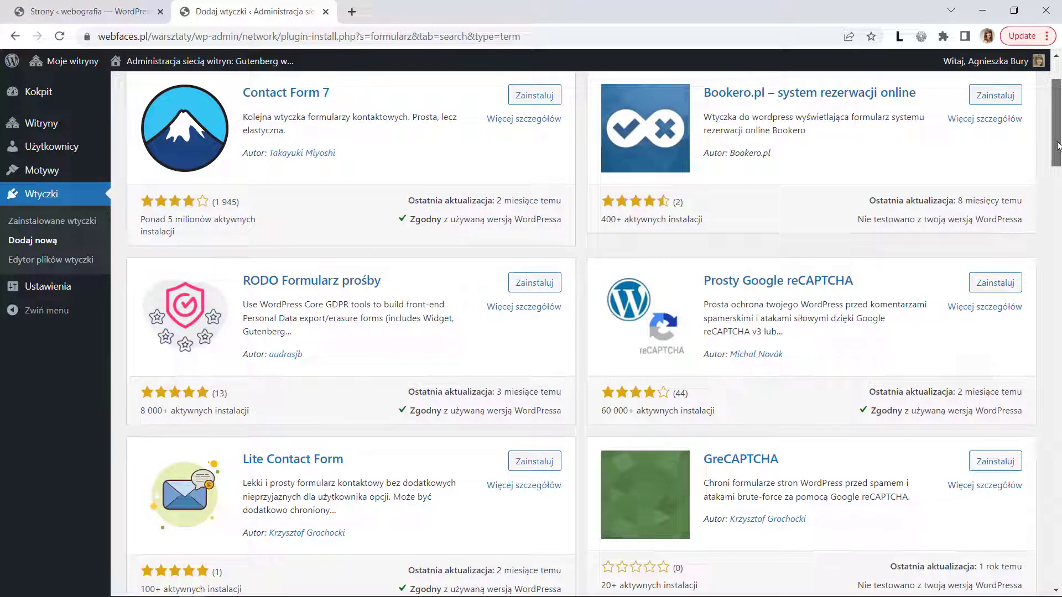
left_click_drag(1058, 145, 1060, 113)
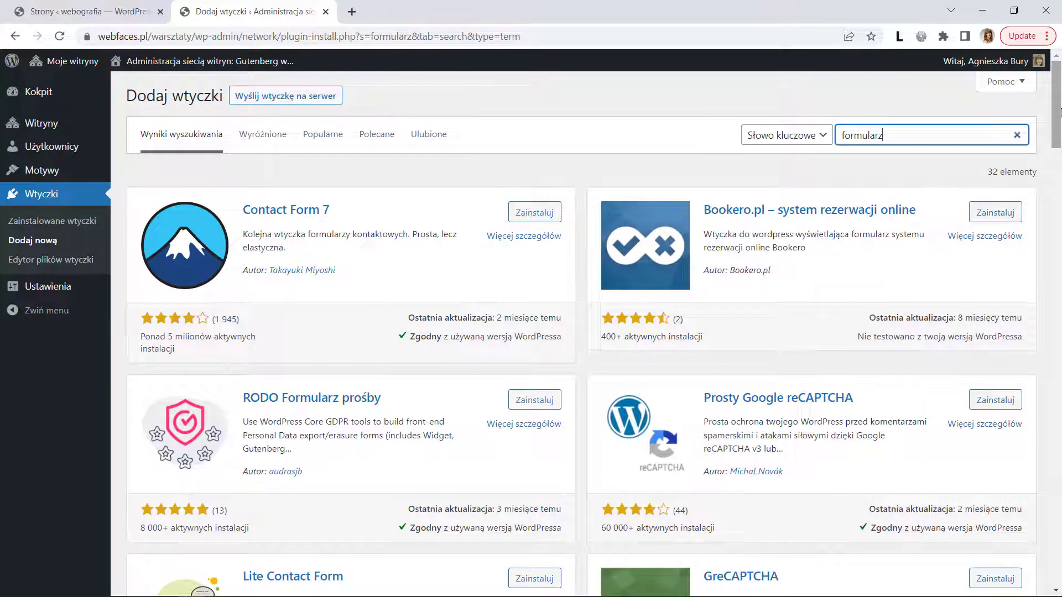
- Duplicate the plugin search tab and search it for 'form'
right_click(273, 18)
left_click(310, 117)
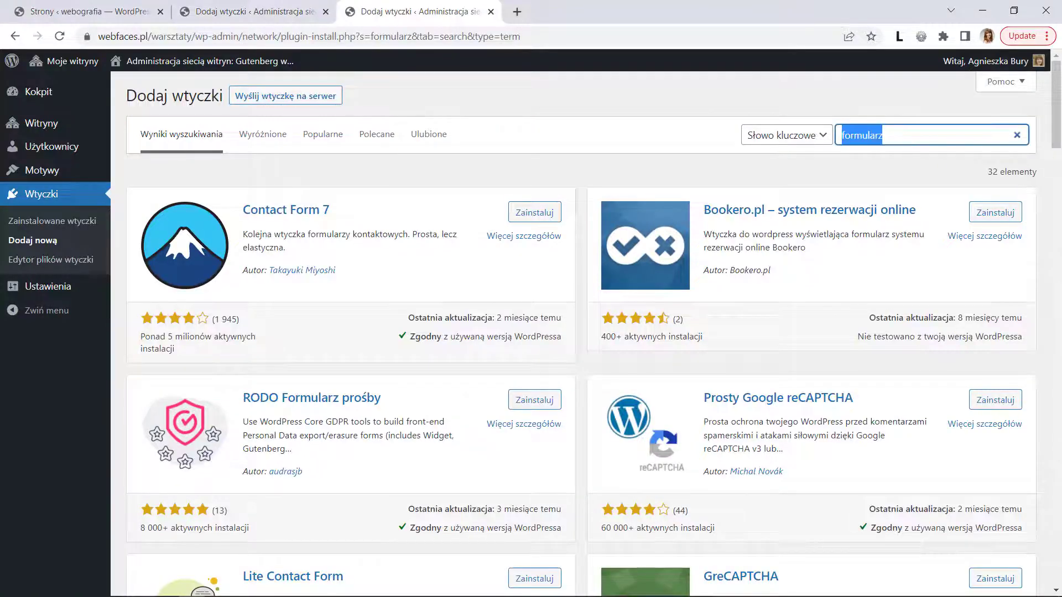
type("form")
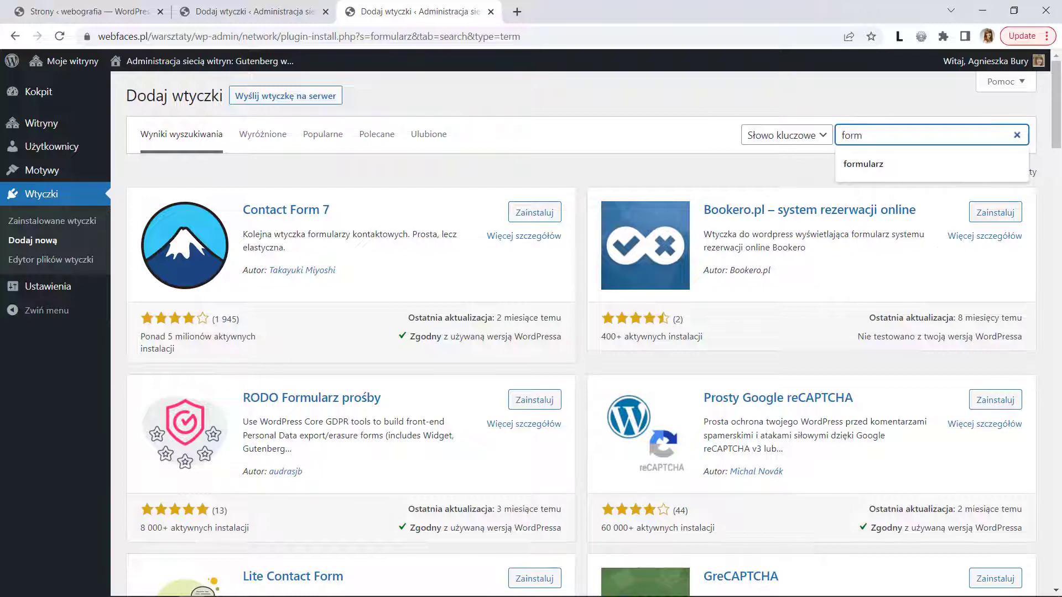
key("Return")
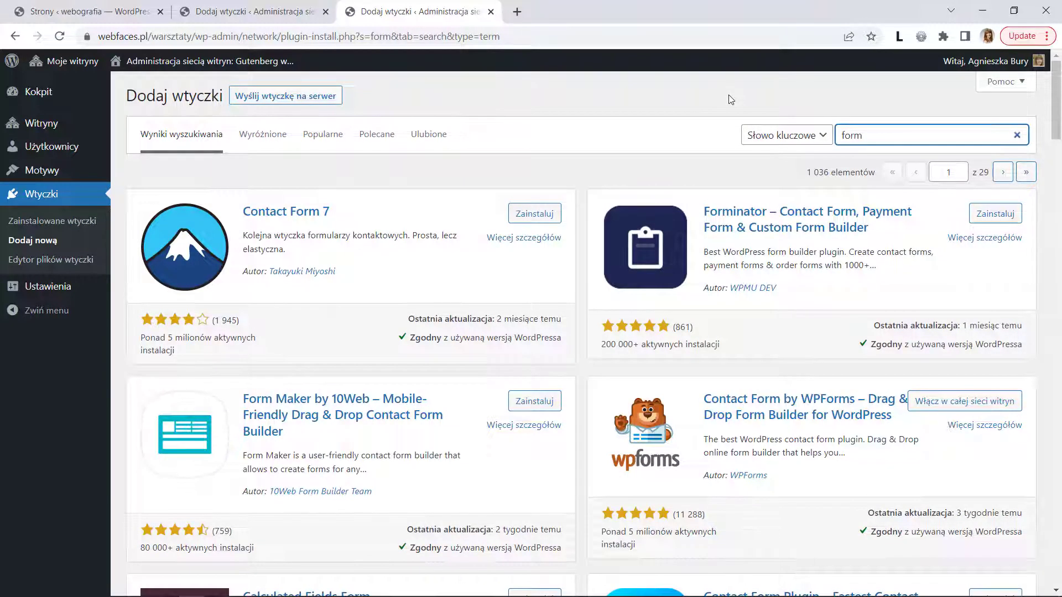
- Compare the 'formularz' and 'form' results, then view Contact Form 7's details
left_click(244, 15)
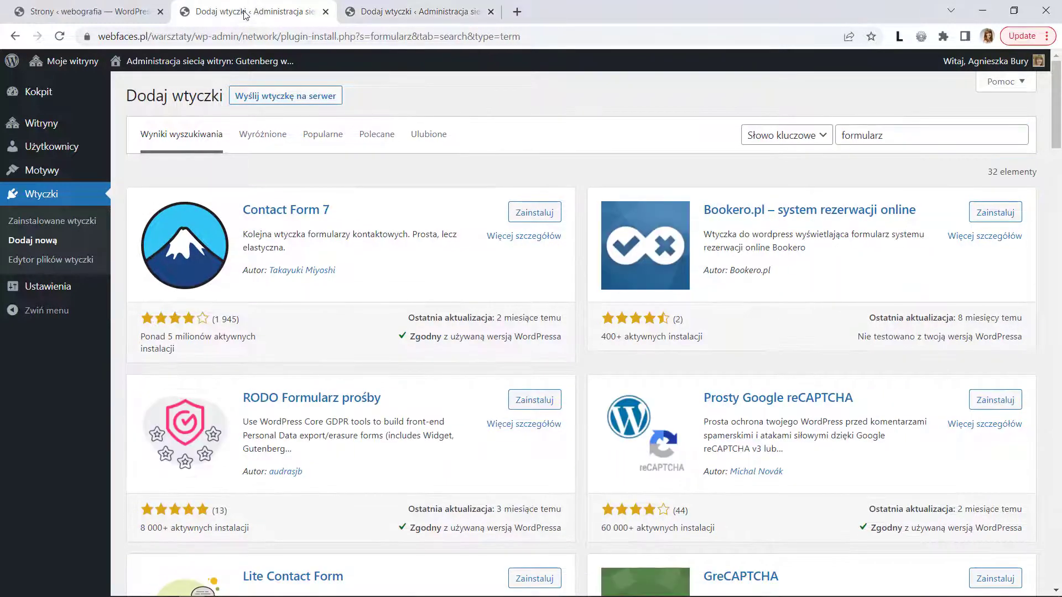
left_click(425, 15)
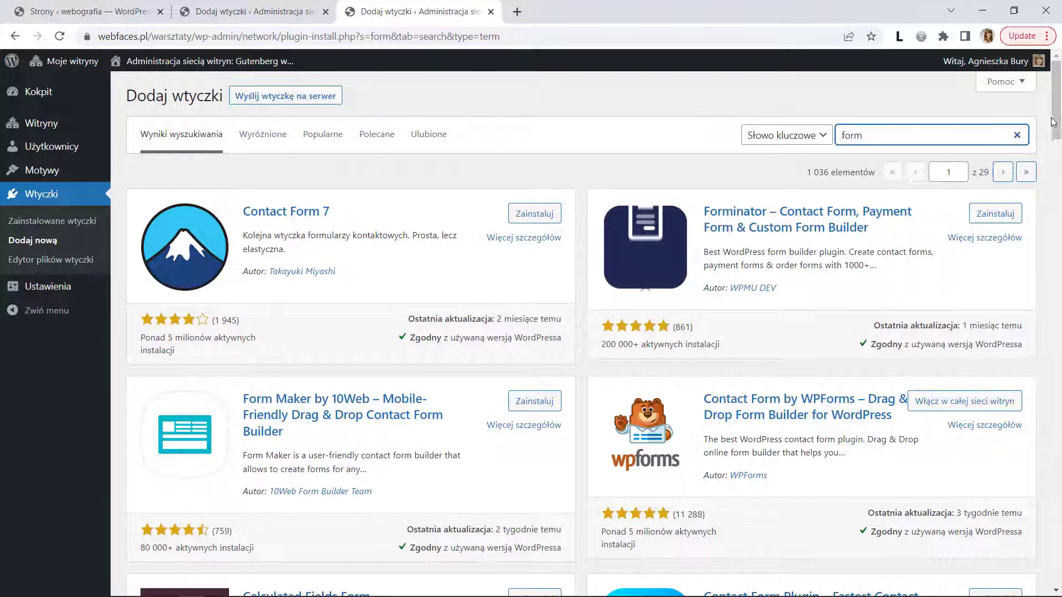
left_click_drag(1057, 127, 1057, 99)
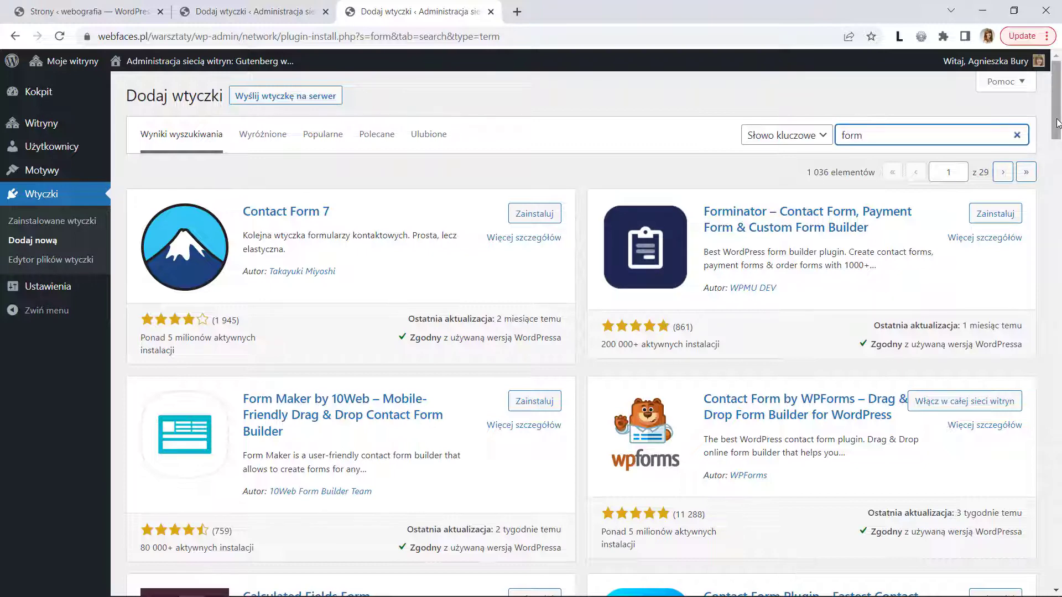
left_click_drag(1057, 123, 1057, 95)
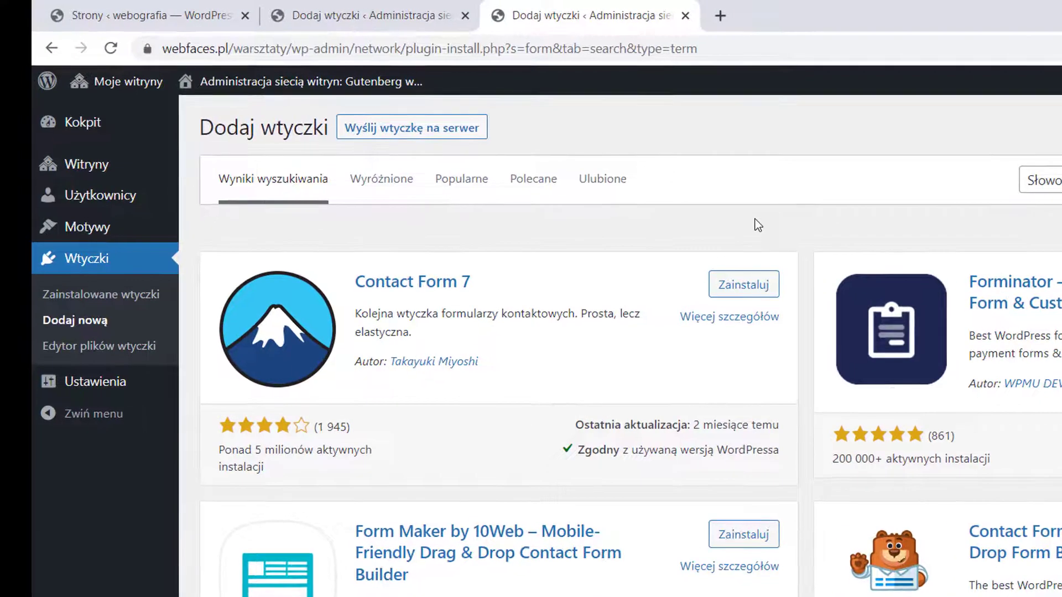
left_click(740, 318)
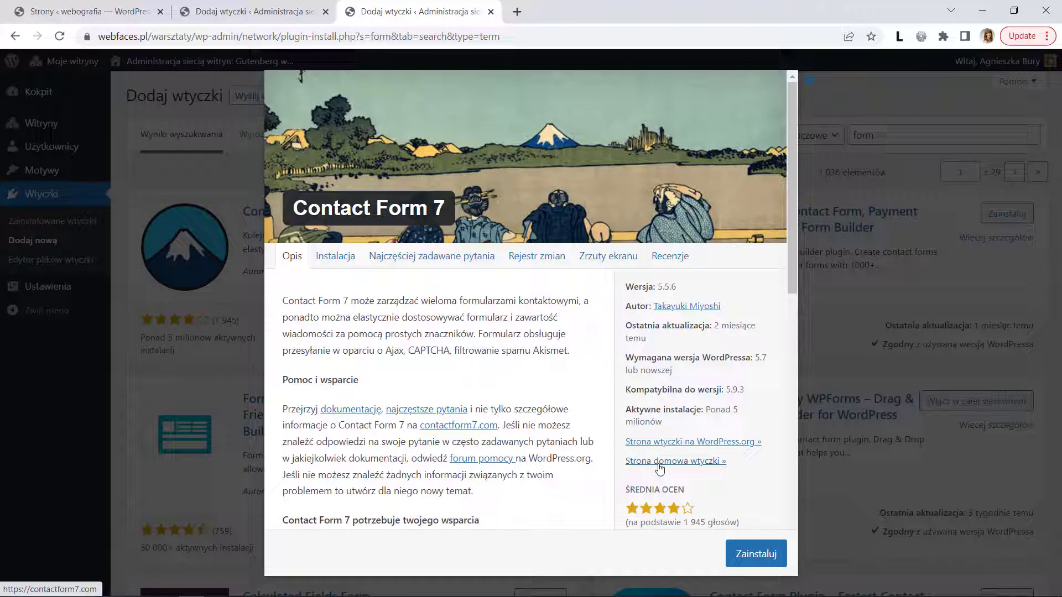
- Visit the Contact Form 7 homepage at contactform7.com and scroll its release posts
left_click(660, 462)
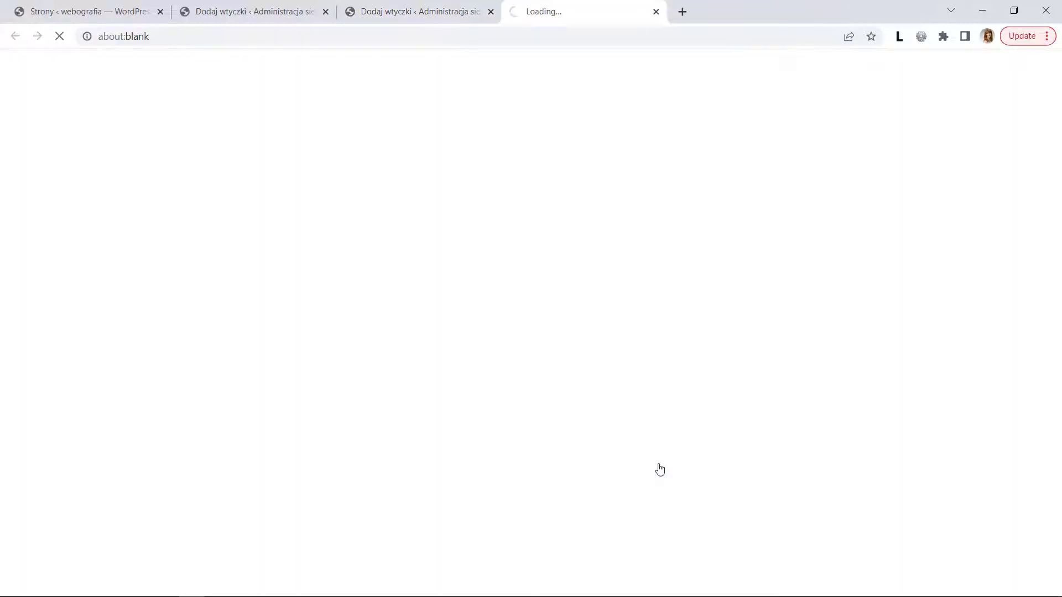
scroll(1056, 151, "down", 2)
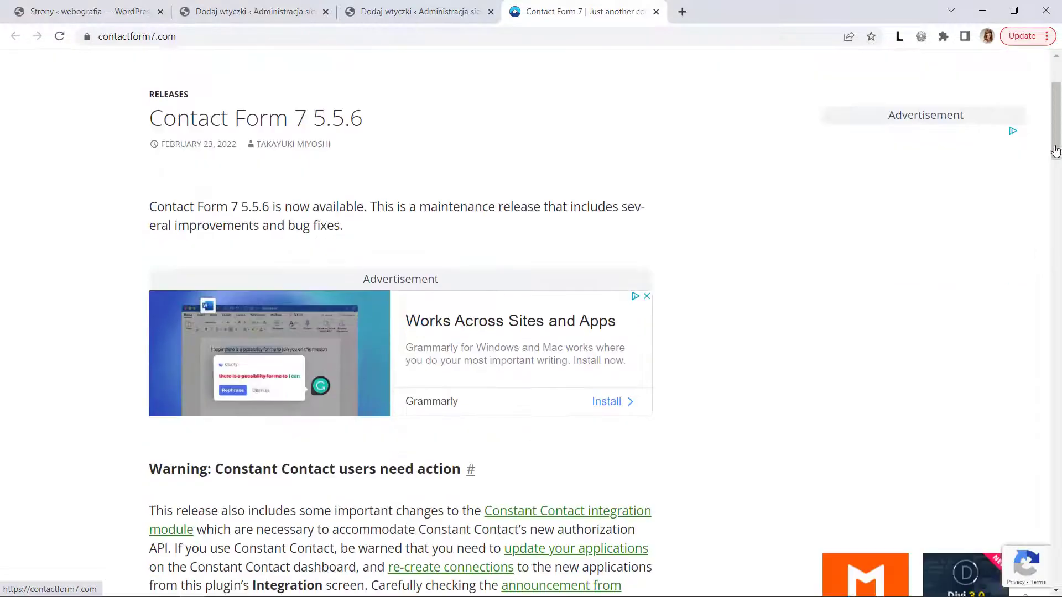
left_click_drag(1056, 151, 1056, 101)
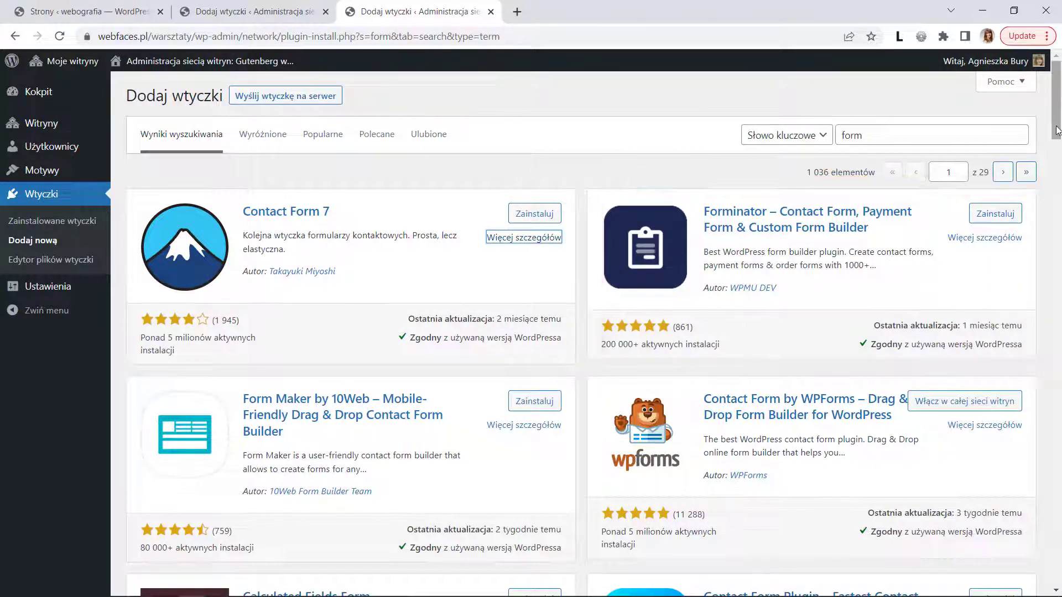
- Scroll the 'form' results and view the Contact Form by WPForms plugin details
left_click_drag(1057, 129, 1057, 143)
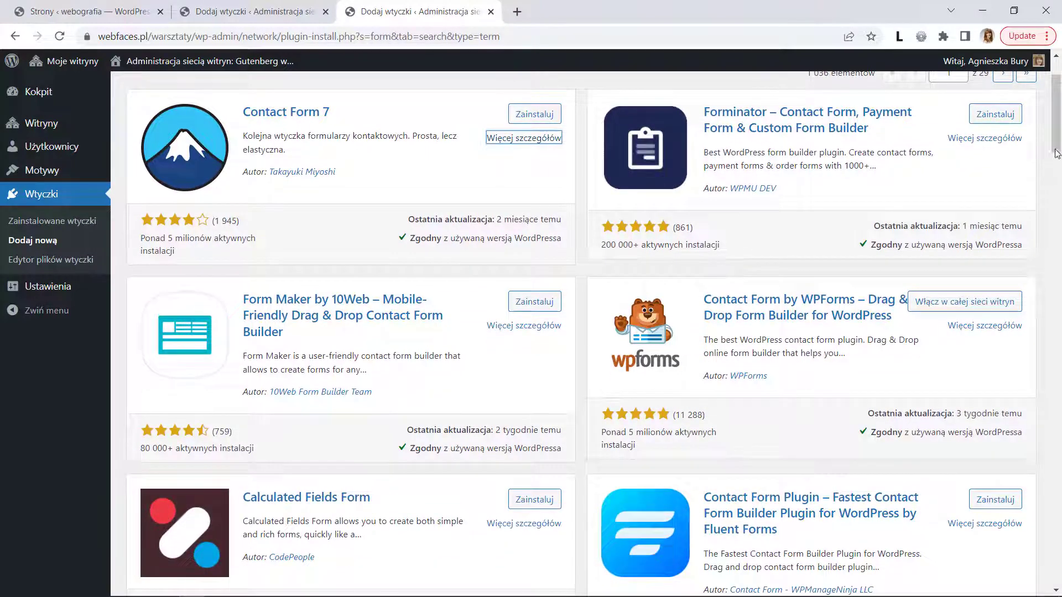
left_click_drag(1056, 144, 1059, 171)
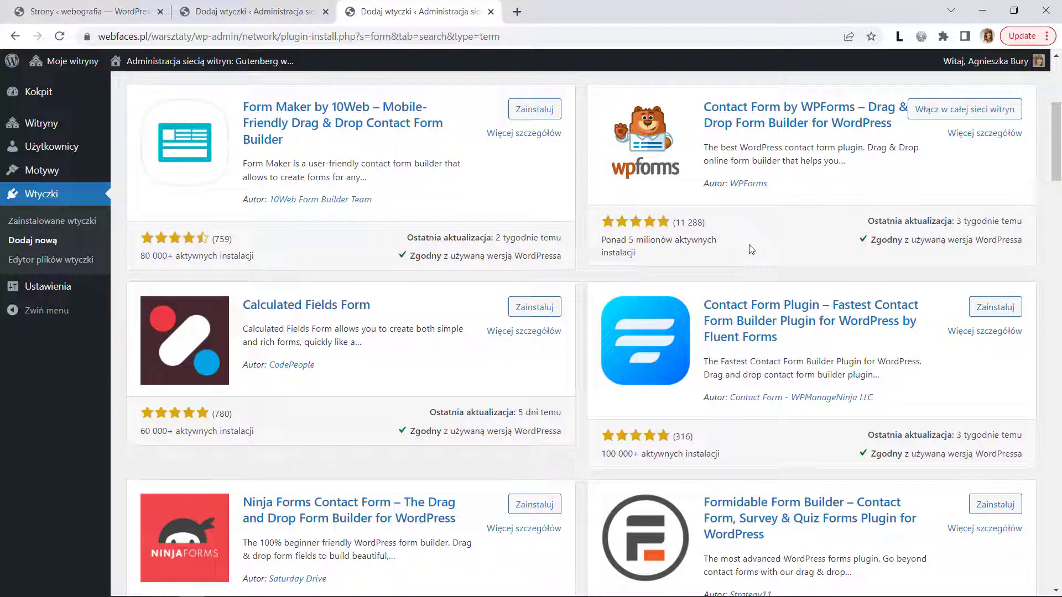
left_click(988, 135)
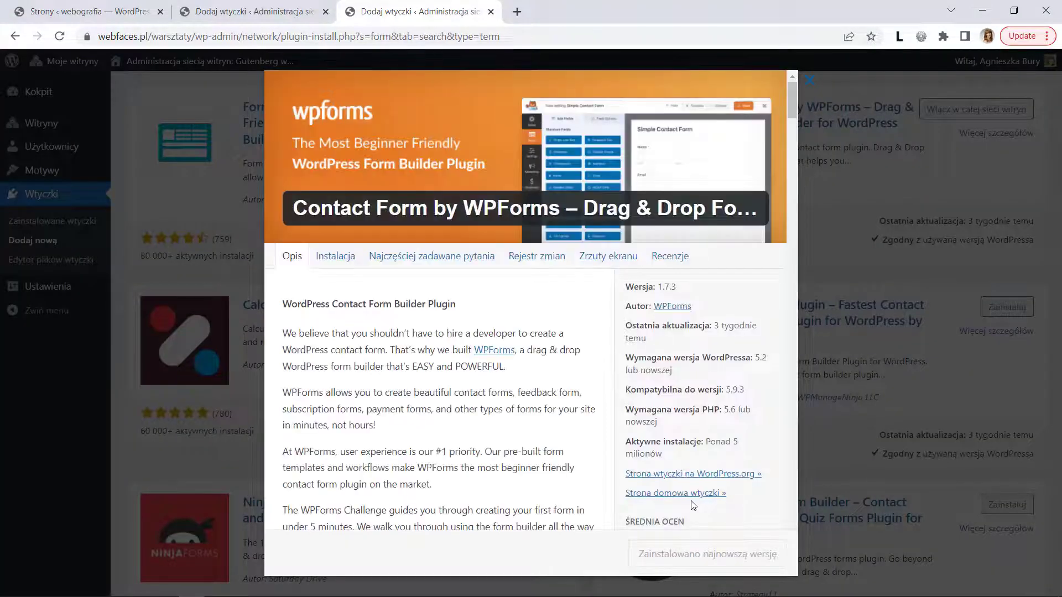
- Visit wpforms.com and view its Elite, Pro, Plus and Basic pricing plans
left_click(692, 500)
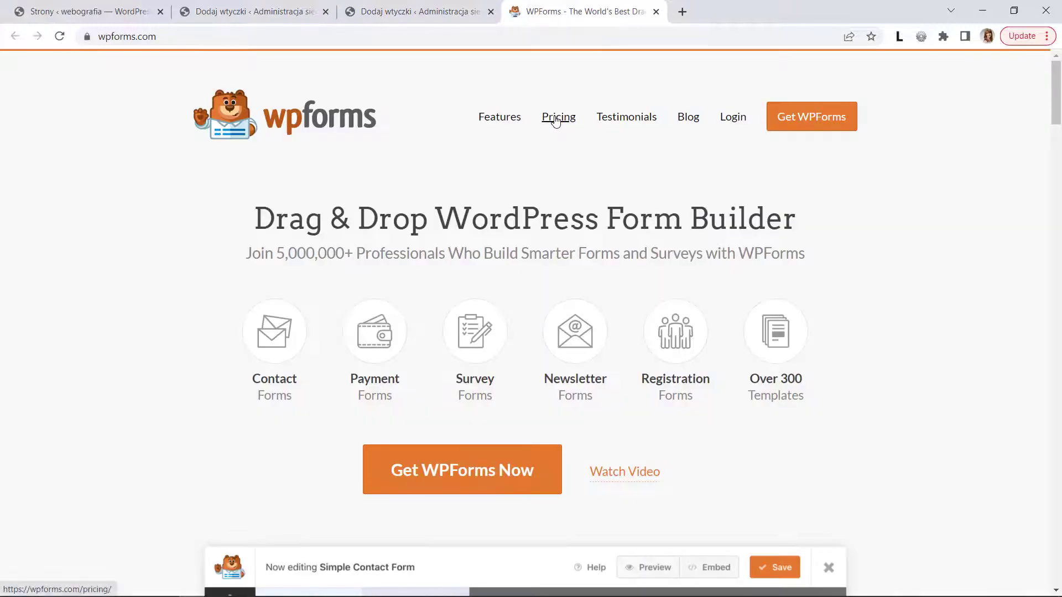
left_click(556, 121)
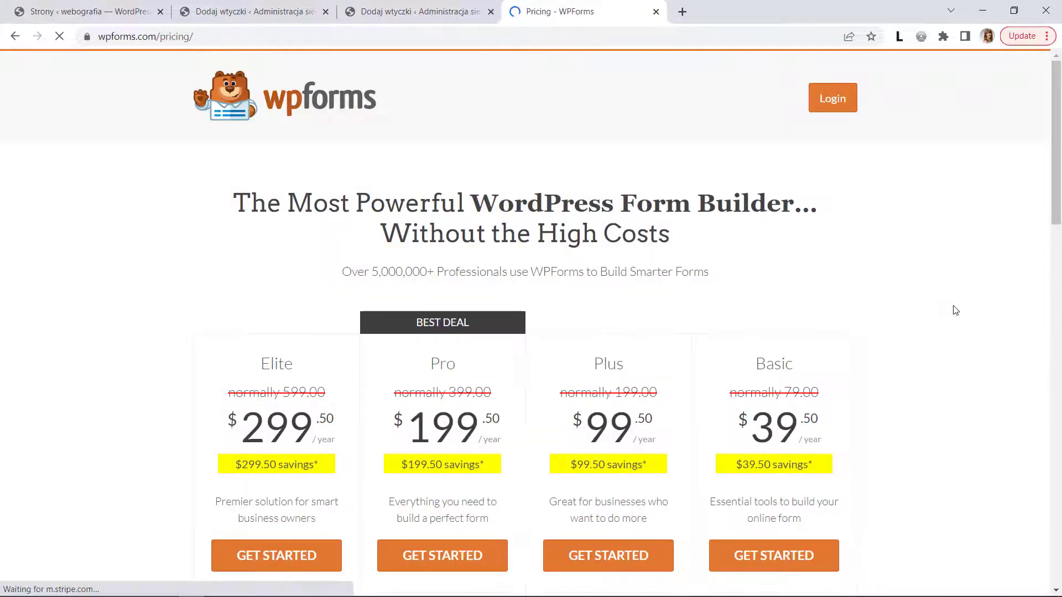
left_click_drag(1055, 144, 1057, 149)
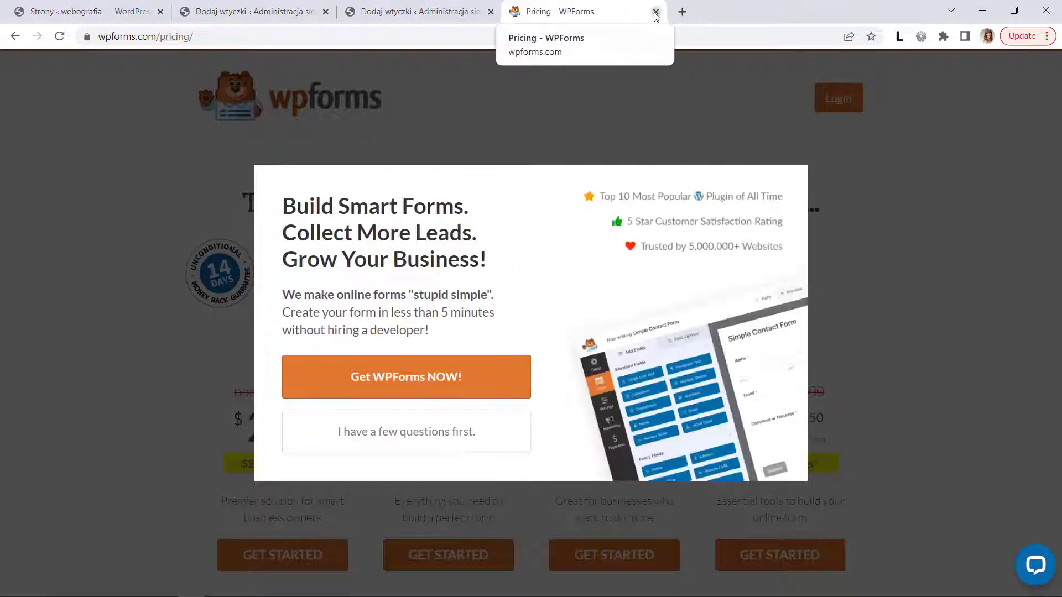
- Close the WPForms pricing tab and details window, then view Ninja Forms plugin details
left_click(656, 12)
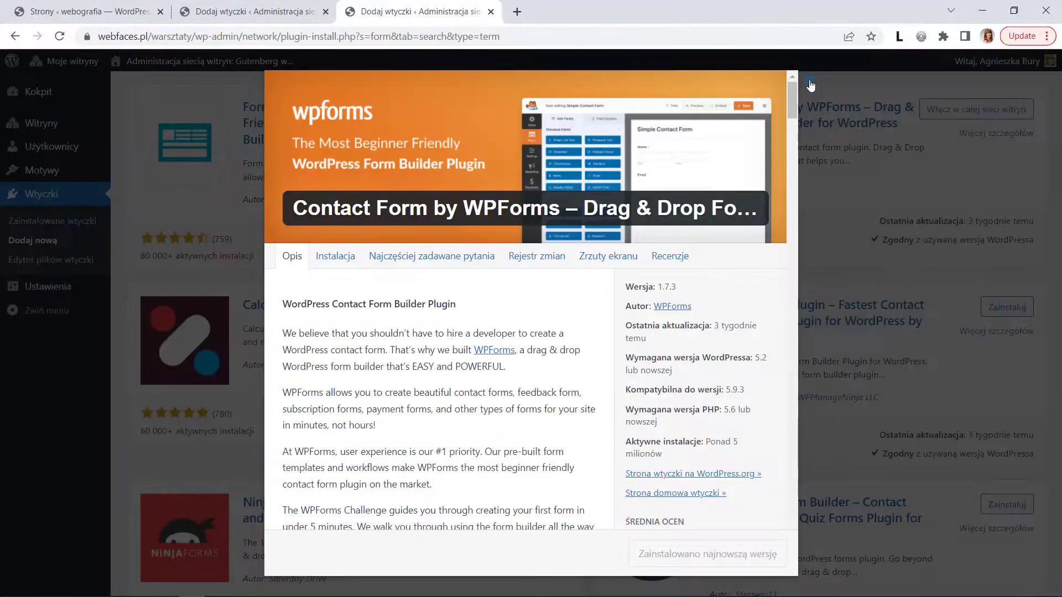
left_click(810, 82)
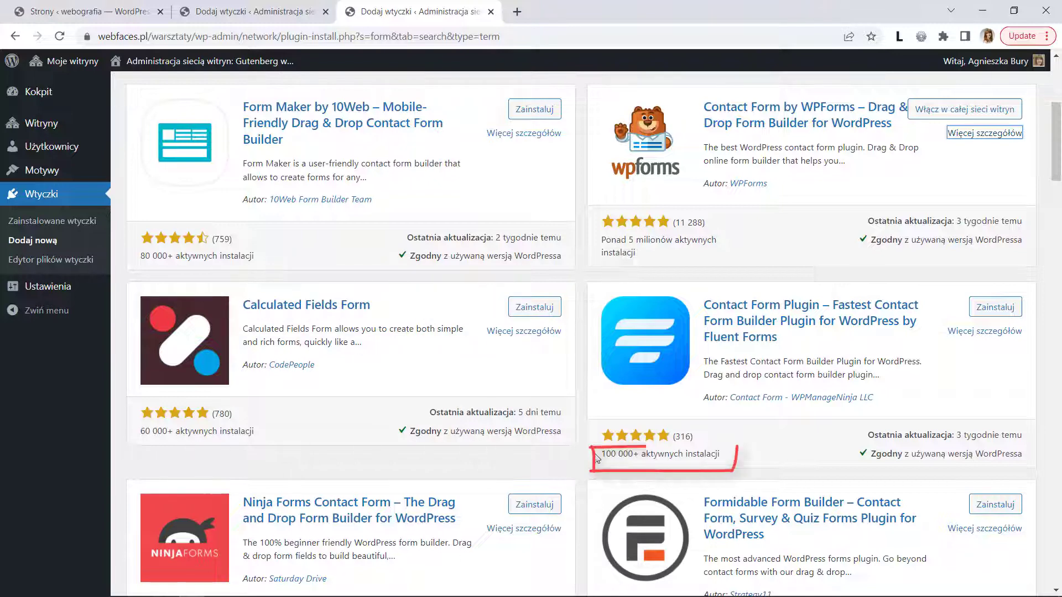
left_click_drag(1058, 175, 1057, 234)
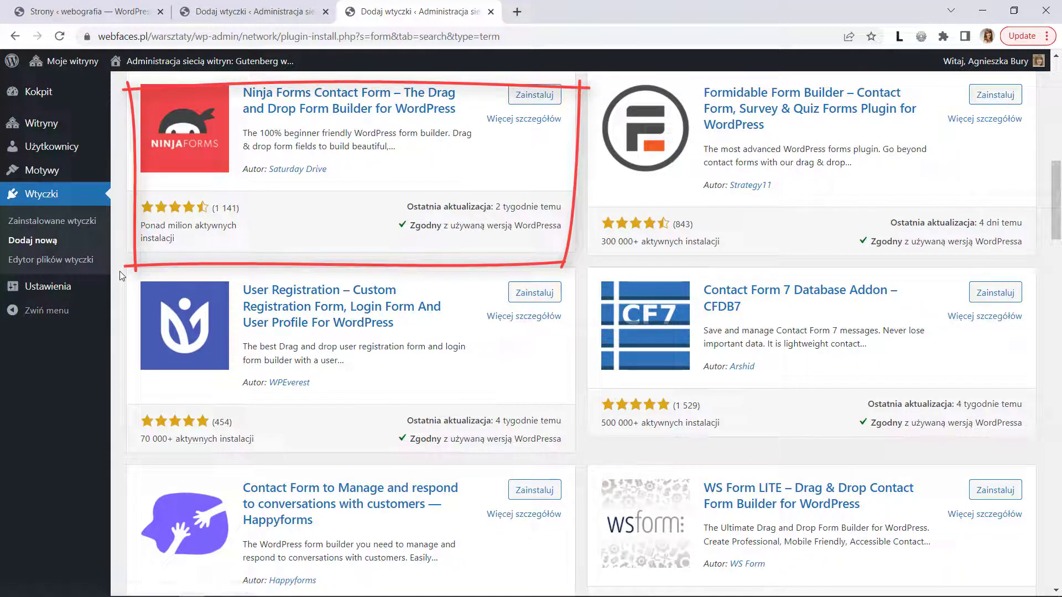
left_click(543, 123)
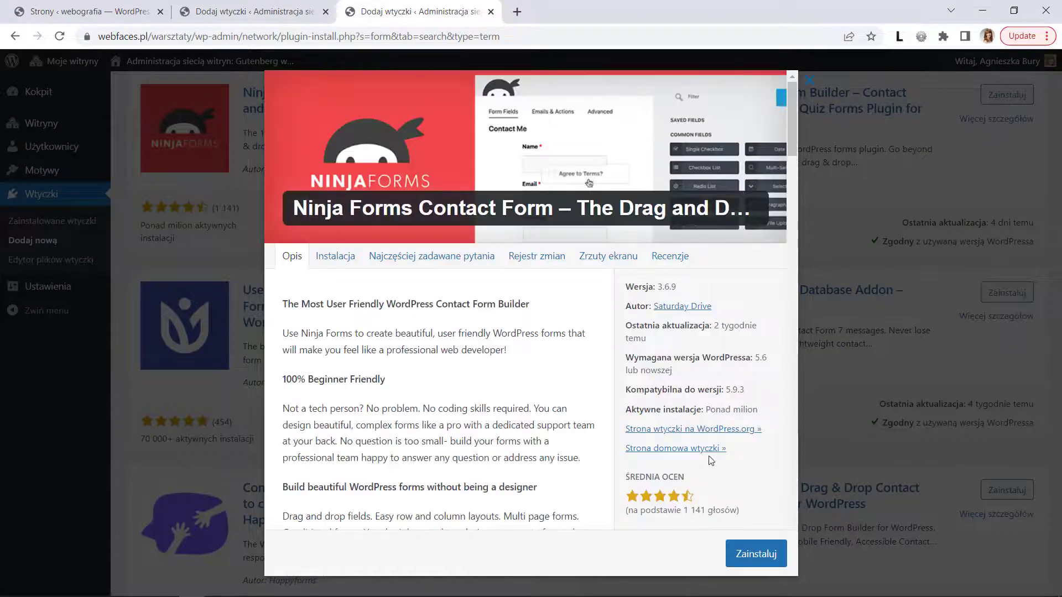
- Check the ninjaforms.com pricing plans, then close that tab and the details window
left_click(705, 450)
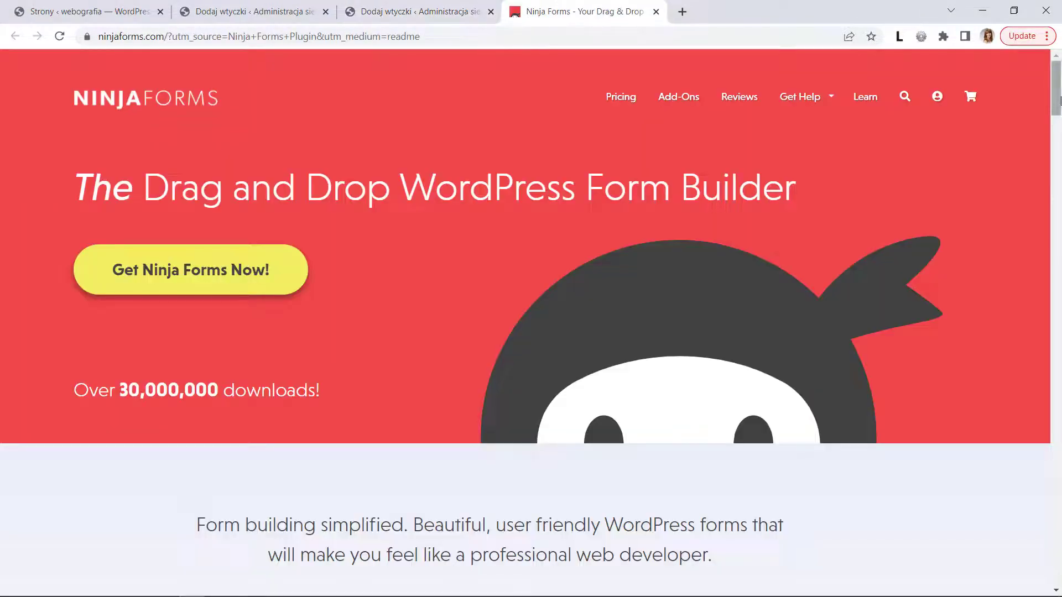
left_click_drag(1056, 110, 1057, 73)
left_click(621, 98)
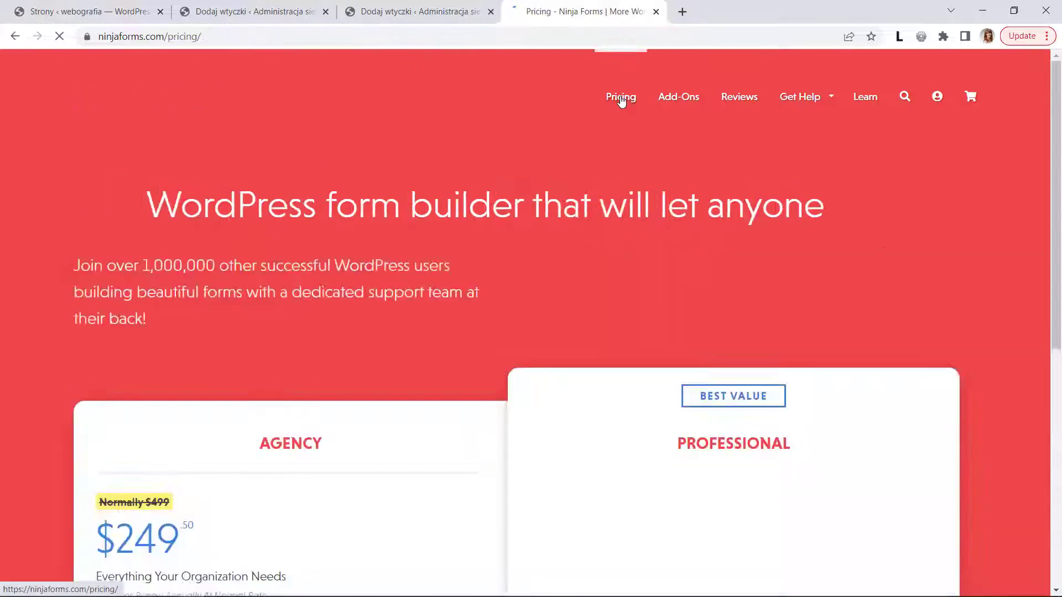
left_click_drag(1056, 94, 1056, 95)
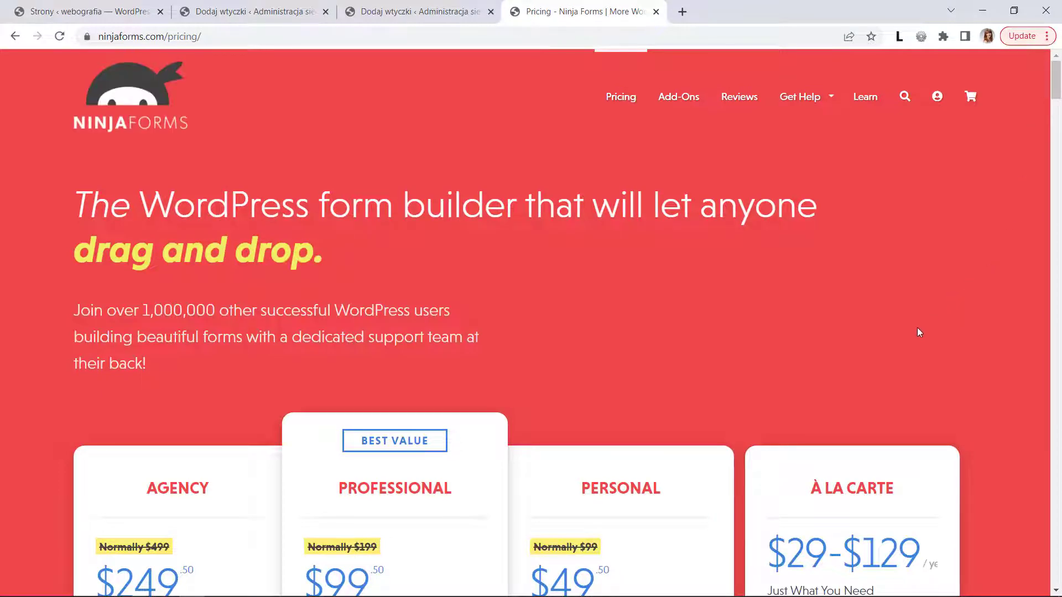
left_click(656, 11)
left_click(811, 84)
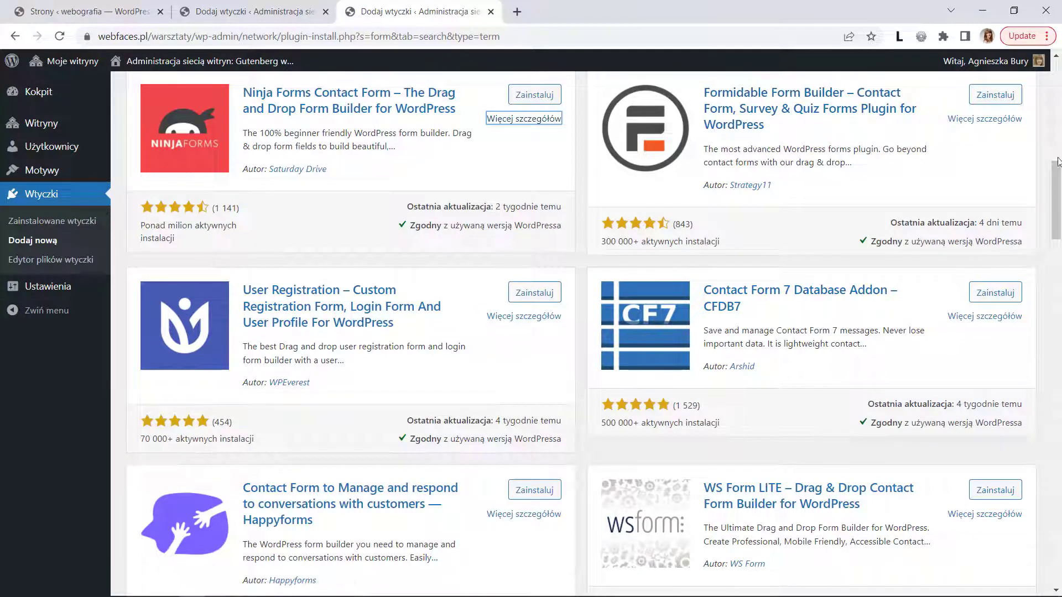
left_click_drag(1059, 227, 1059, 170)
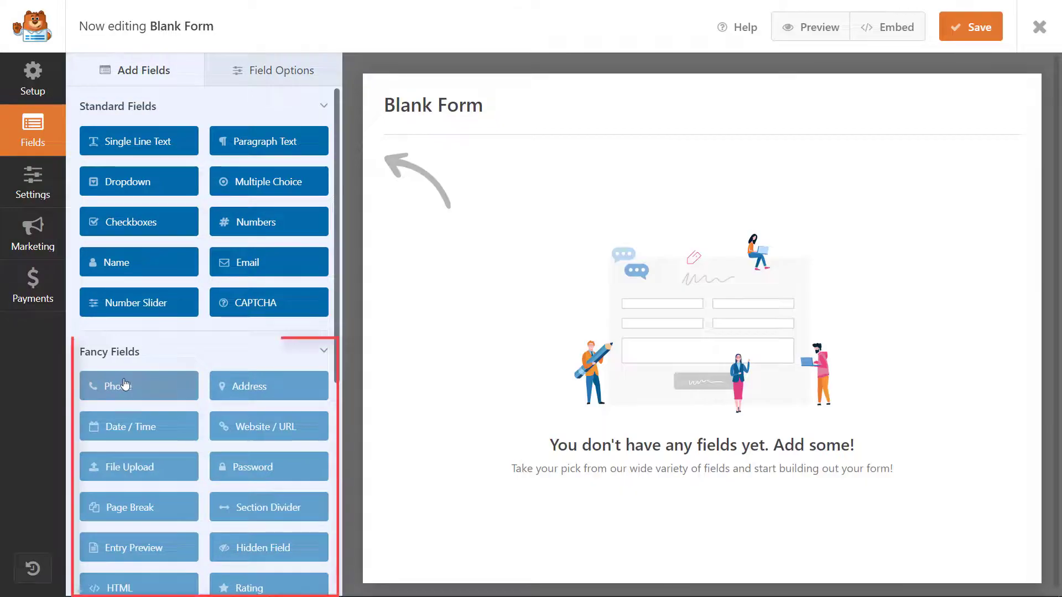
left_click(125, 385)
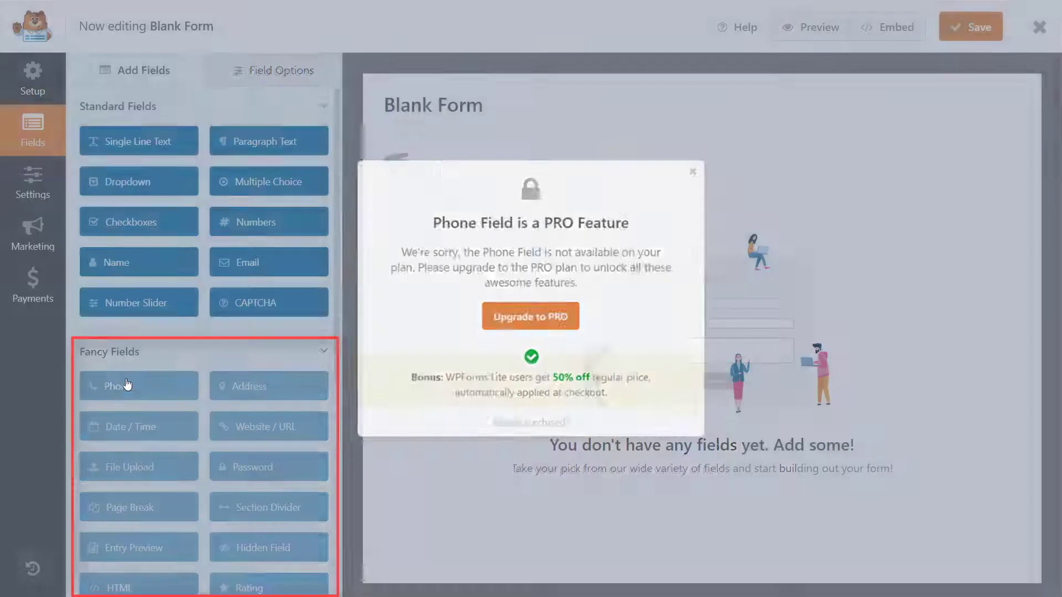
left_click(707, 162)
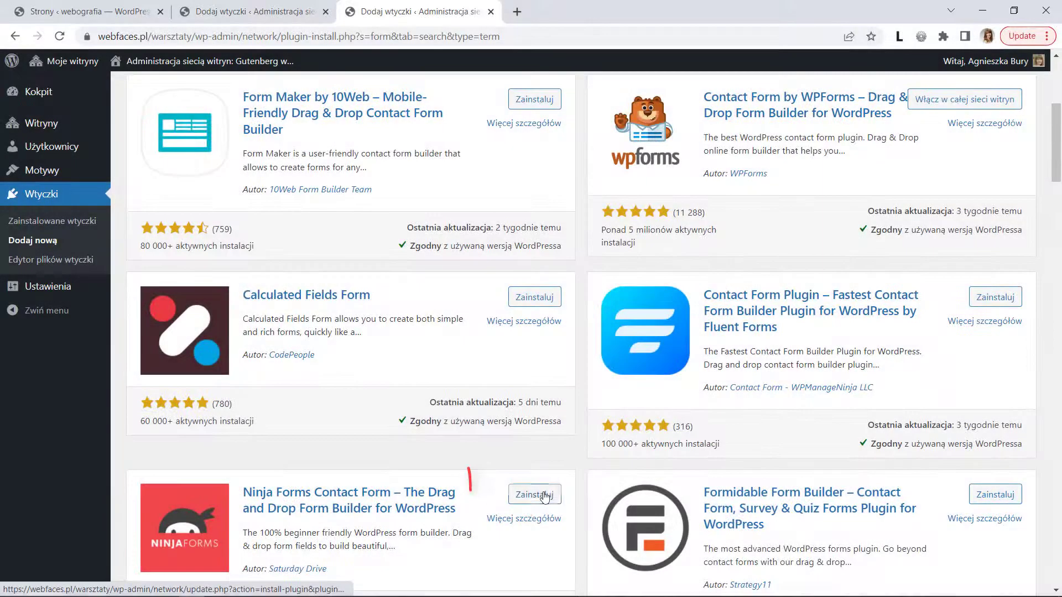
- Install and activate the Ninja Forms plugin
left_click(545, 495)
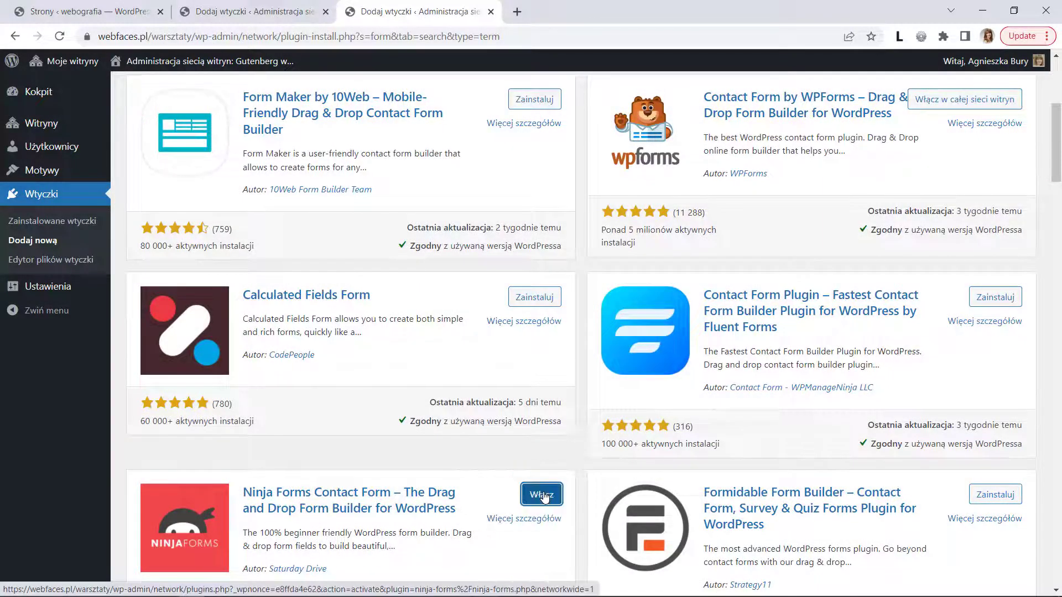
left_click(544, 496)
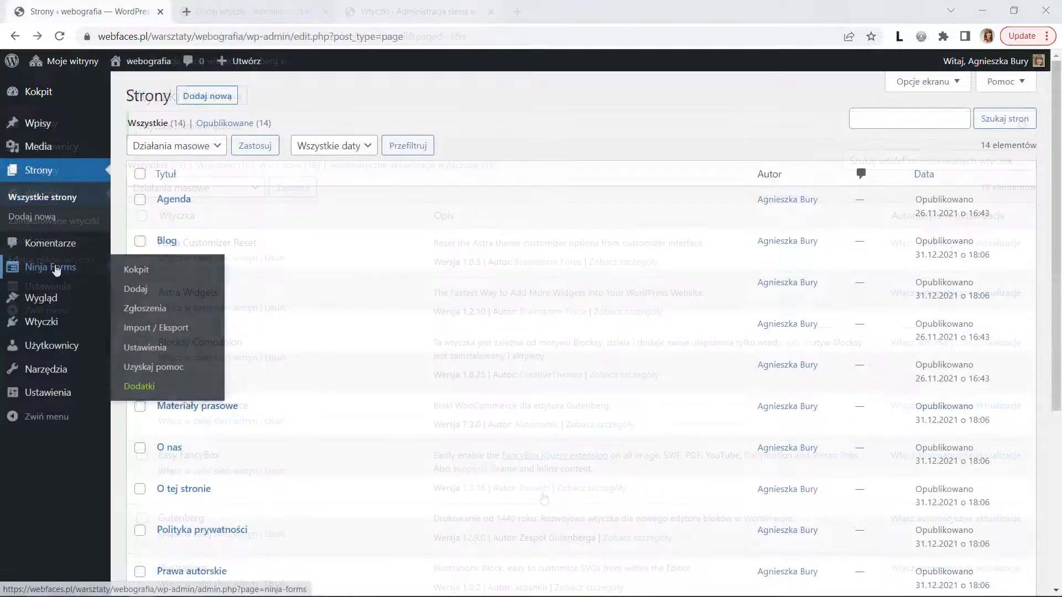
- Create a new Ninja Forms form from the Pusty formularz blank template
left_click(139, 271)
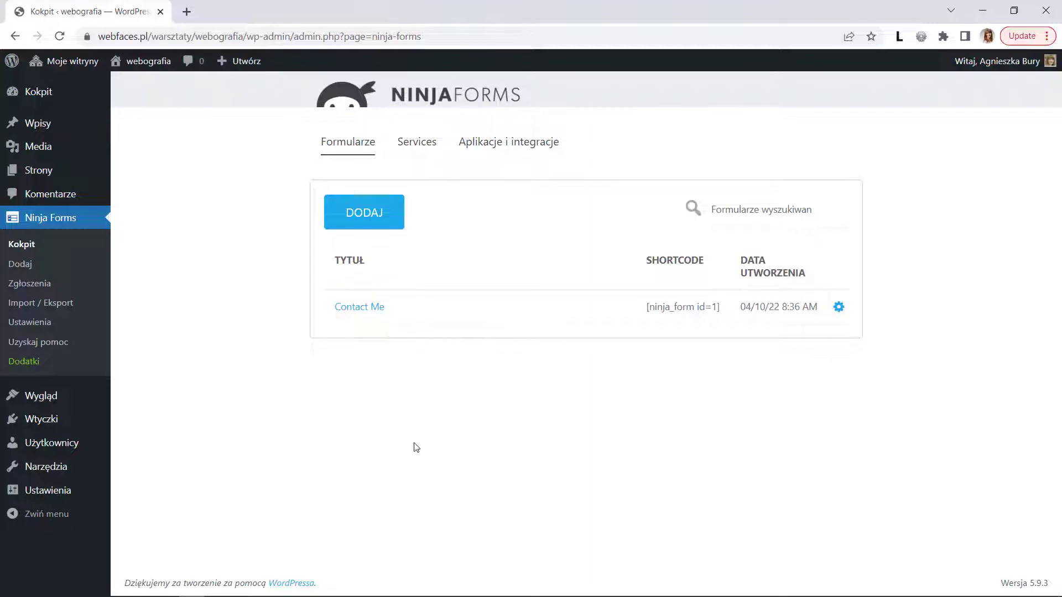
left_click(379, 217)
left_click(416, 302)
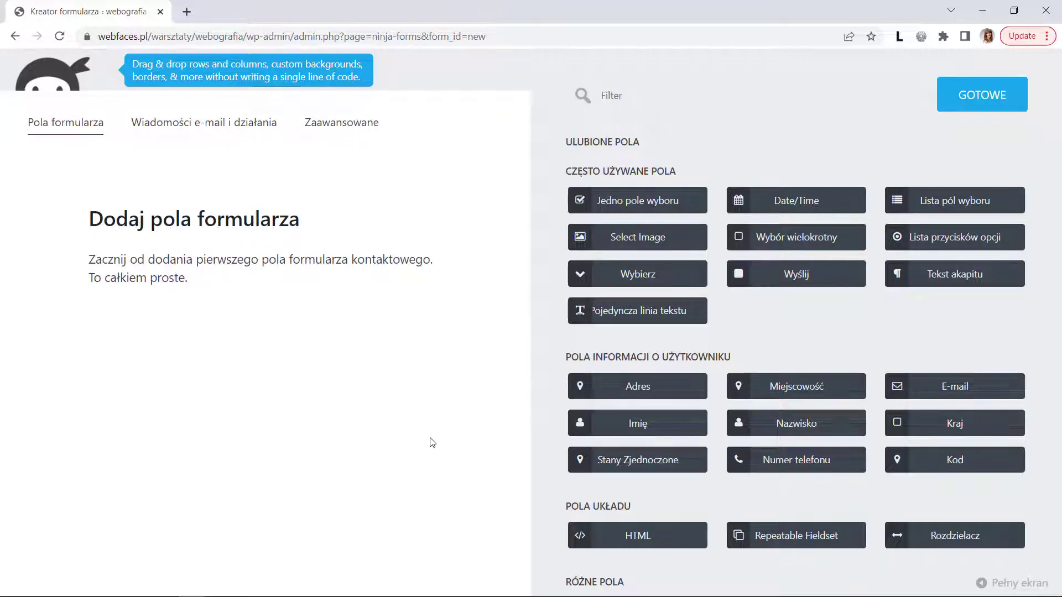
- Add Imię, Nazwisko, E-mail and Numer telefonu fields to the form
left_click_drag(635, 426, 151, 303)
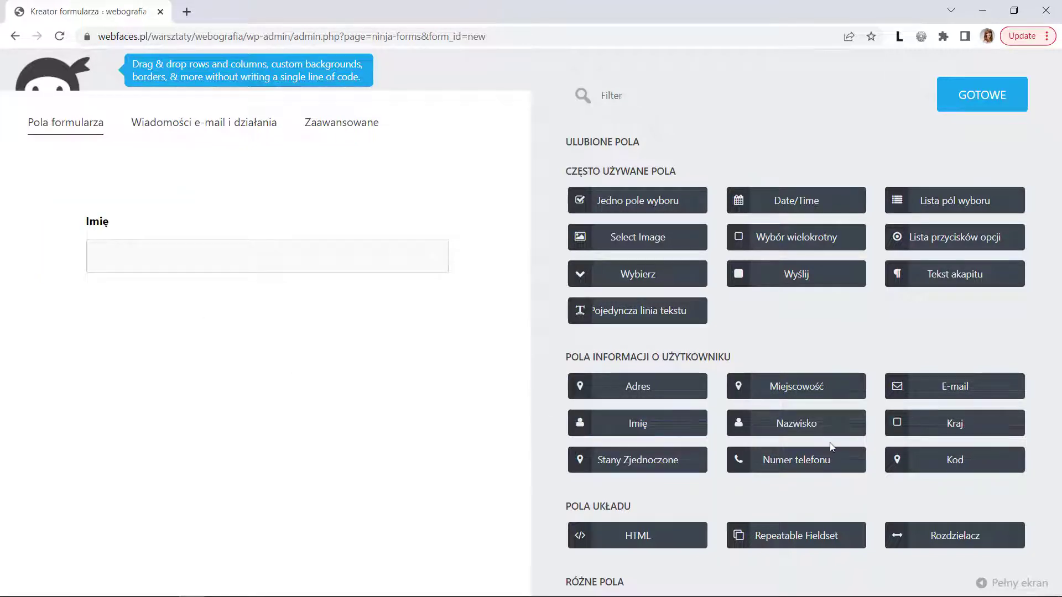
left_click_drag(797, 433, 119, 275)
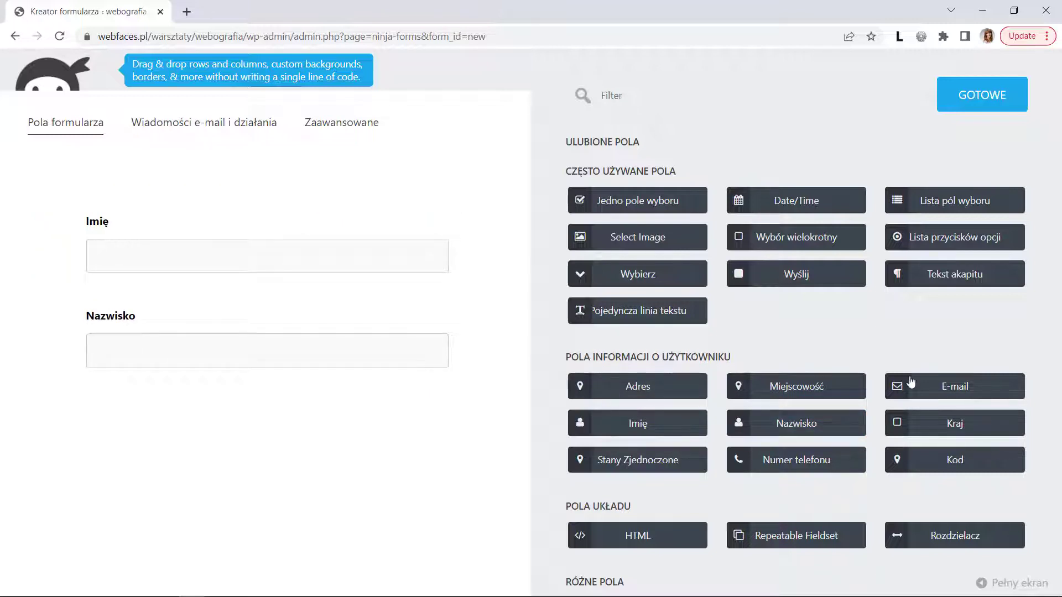
left_click_drag(649, 396, 108, 374)
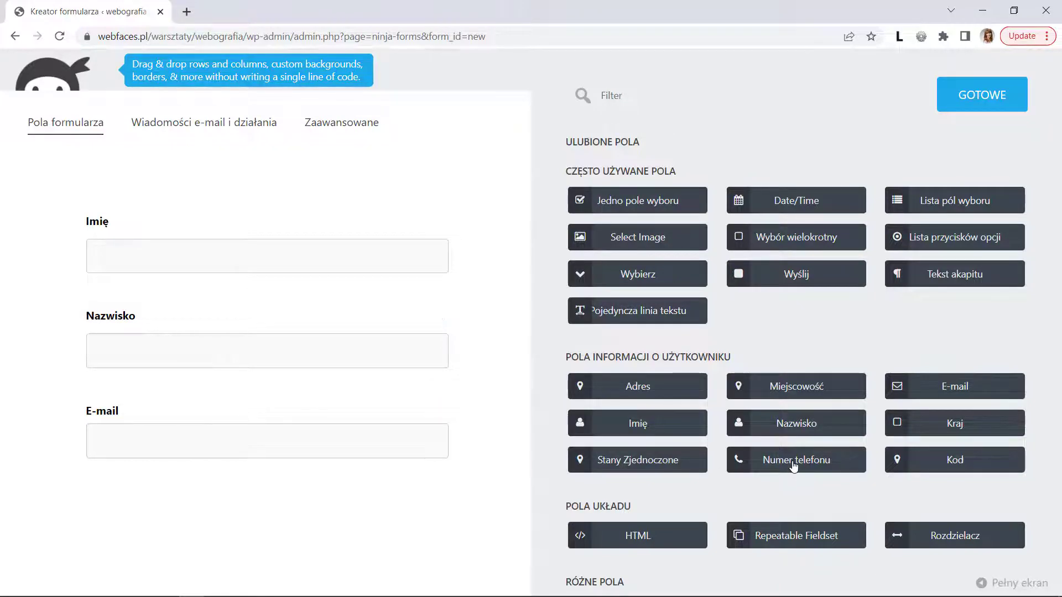
left_click_drag(788, 460, 124, 458)
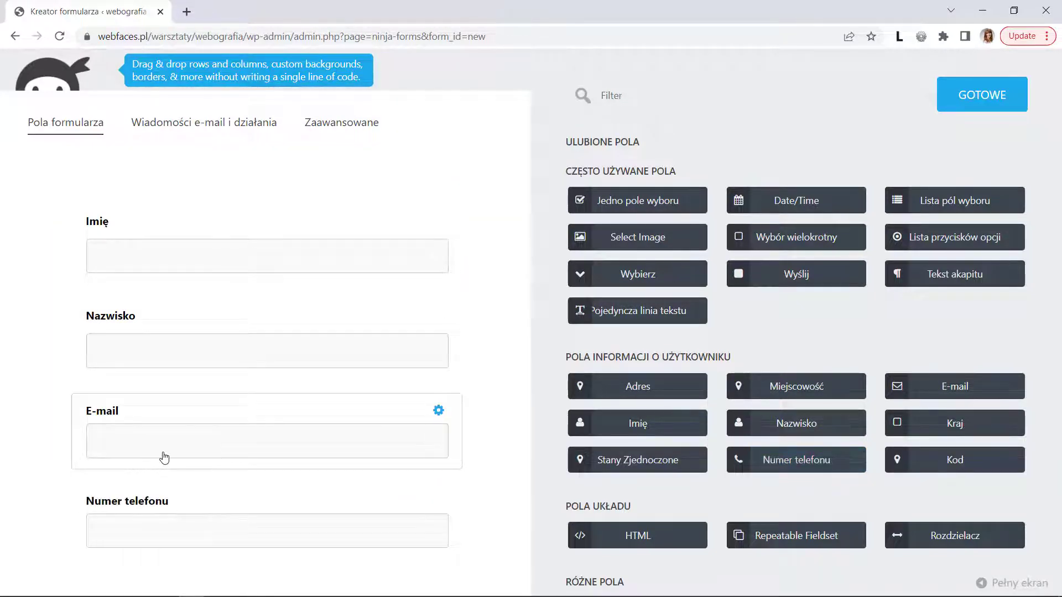
- Mark the Imię, Nazwisko and E-mail fields as required, leaving Numer telefonu optional
left_click(313, 262)
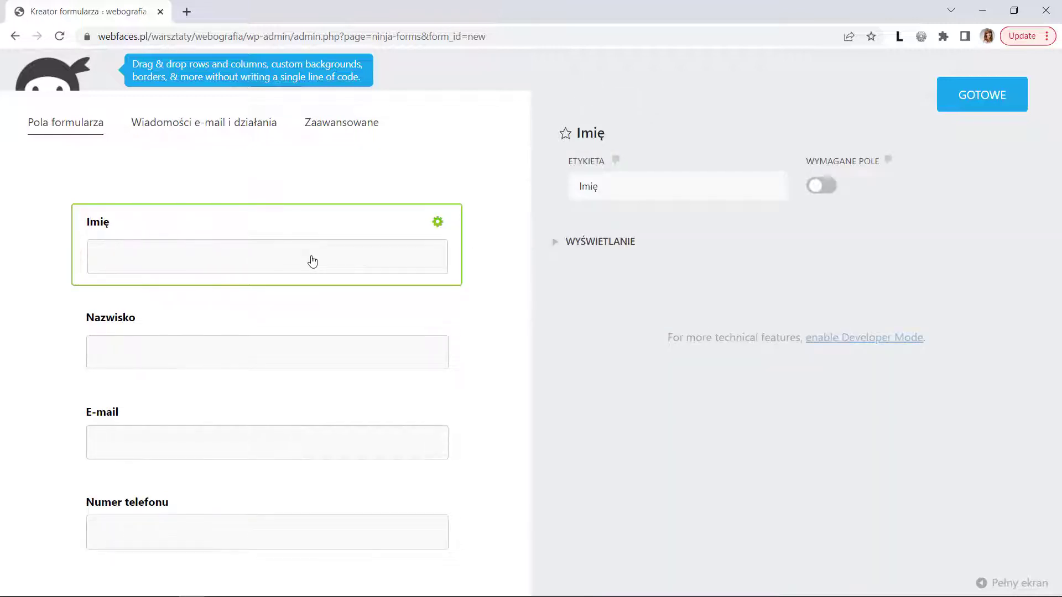
left_click(826, 188)
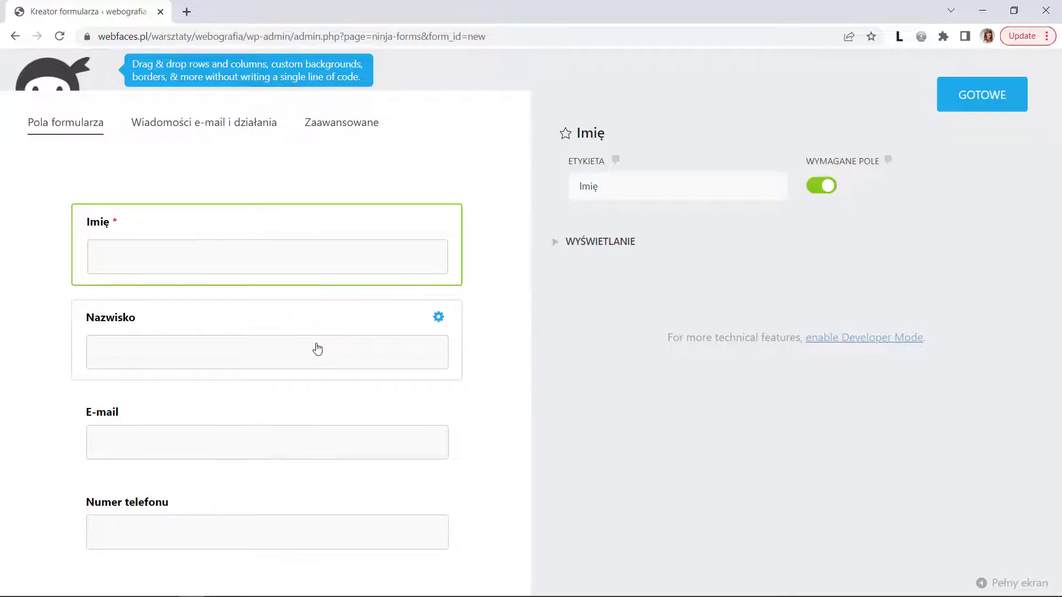
left_click(317, 349)
left_click(823, 187)
left_click(351, 439)
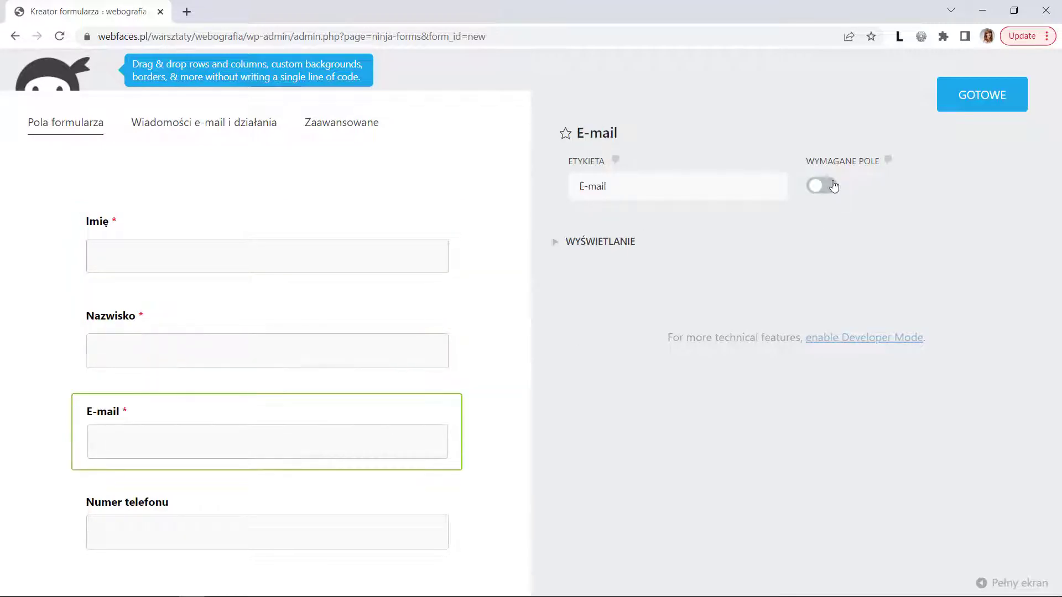
left_click(833, 187)
left_click(316, 531)
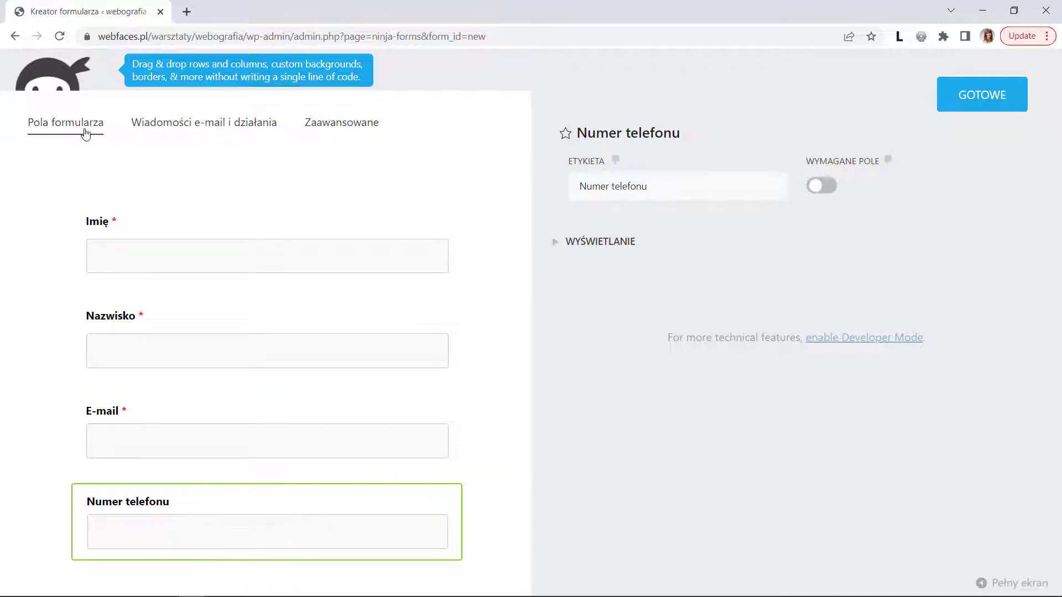
left_click(66, 126)
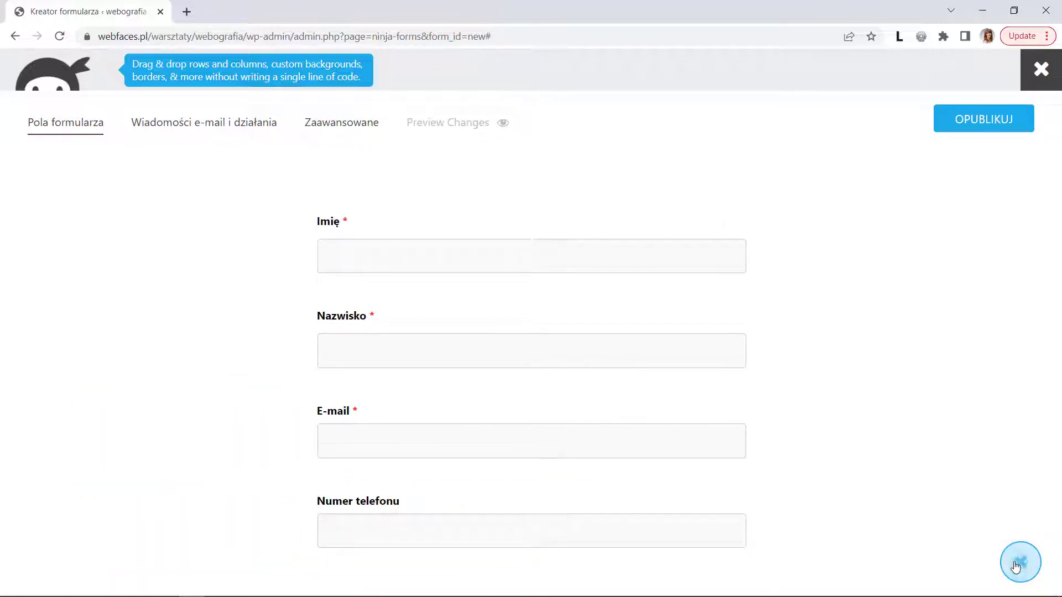
left_click(1021, 563)
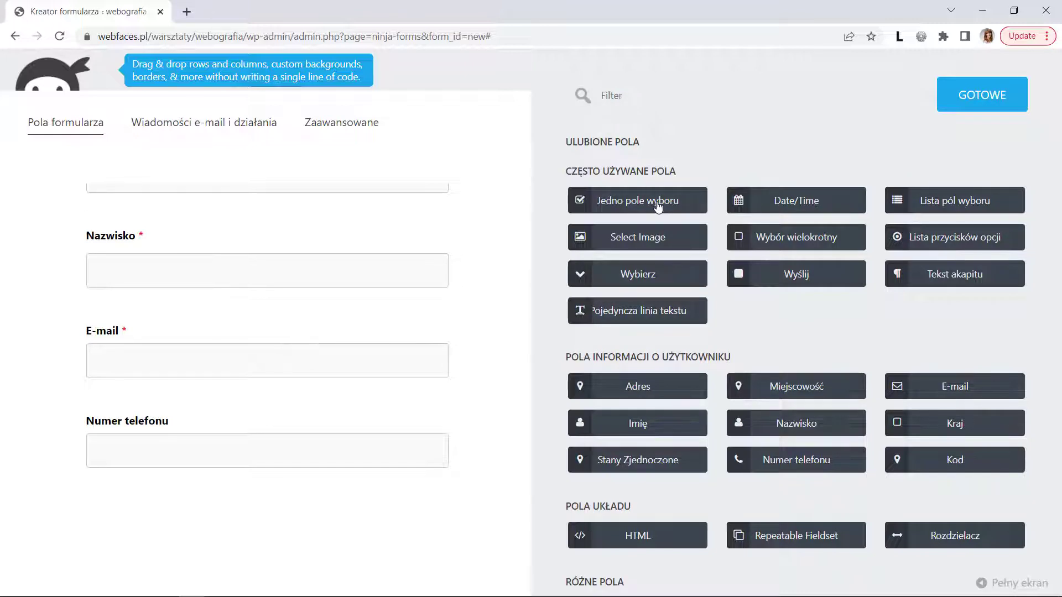
- Add a required single checkbox labelled 'Wyrażam zgodę na przetwarzanie moich danych osobowych na potrzeby szkolenia'
left_click_drag(662, 206, 183, 493)
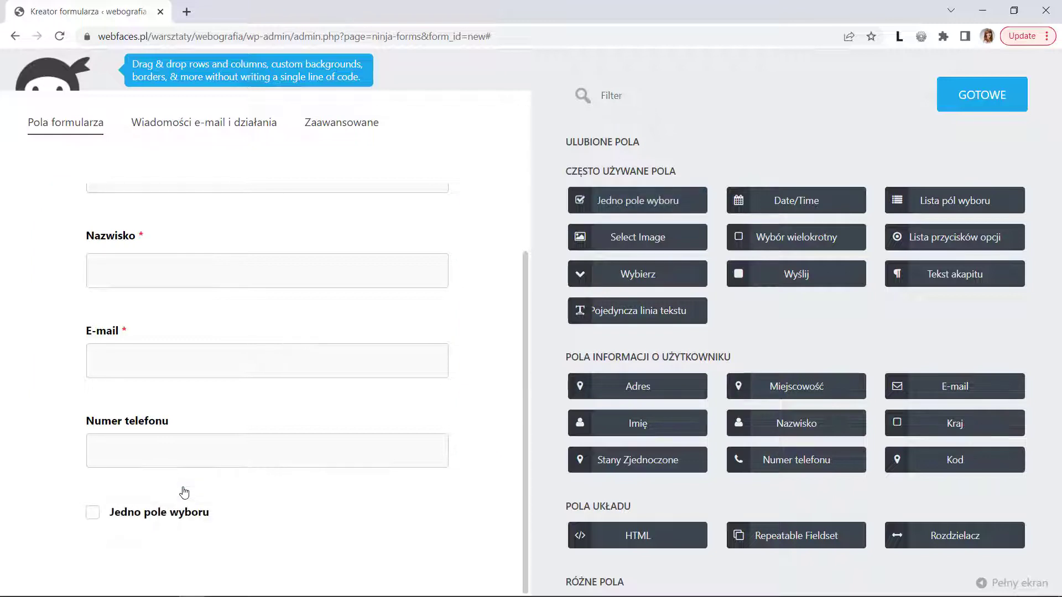
left_click(257, 516)
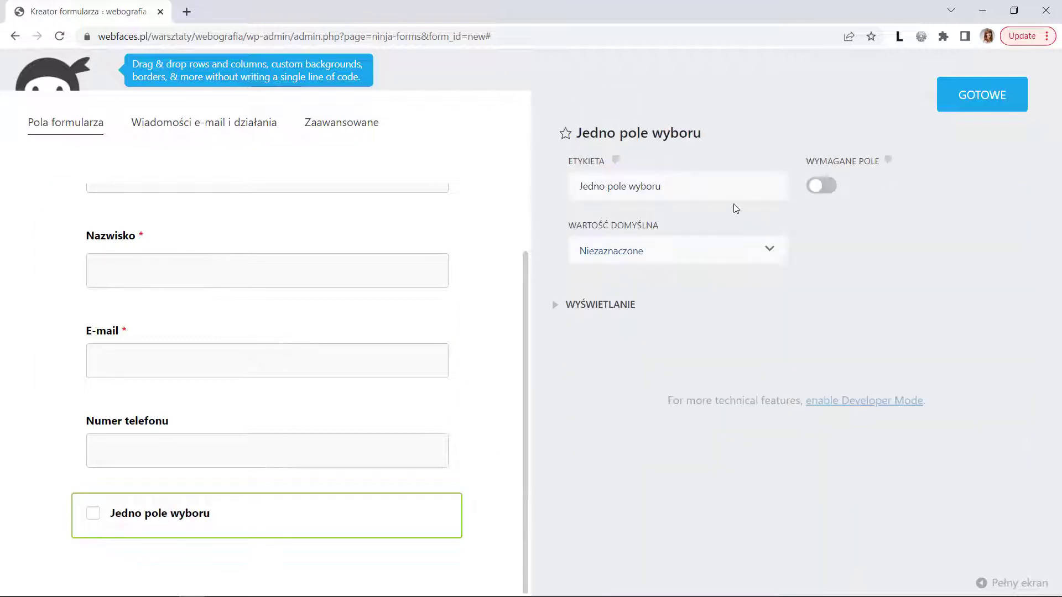
left_click(749, 186)
key("ctrl+a")
type("Wyrażam zgod")
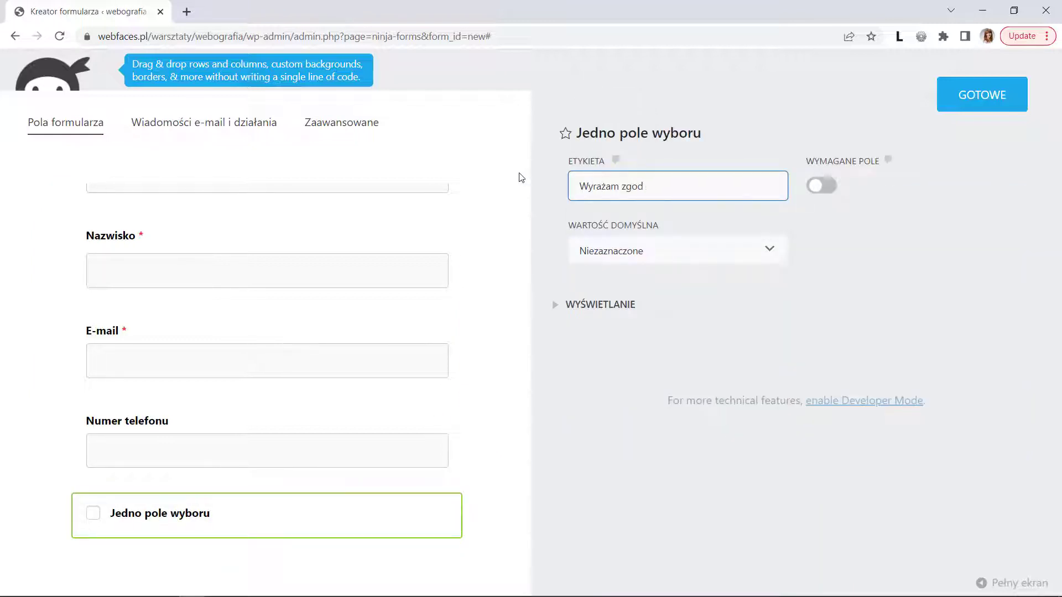
type("ę na przetwarzanie moich dan")
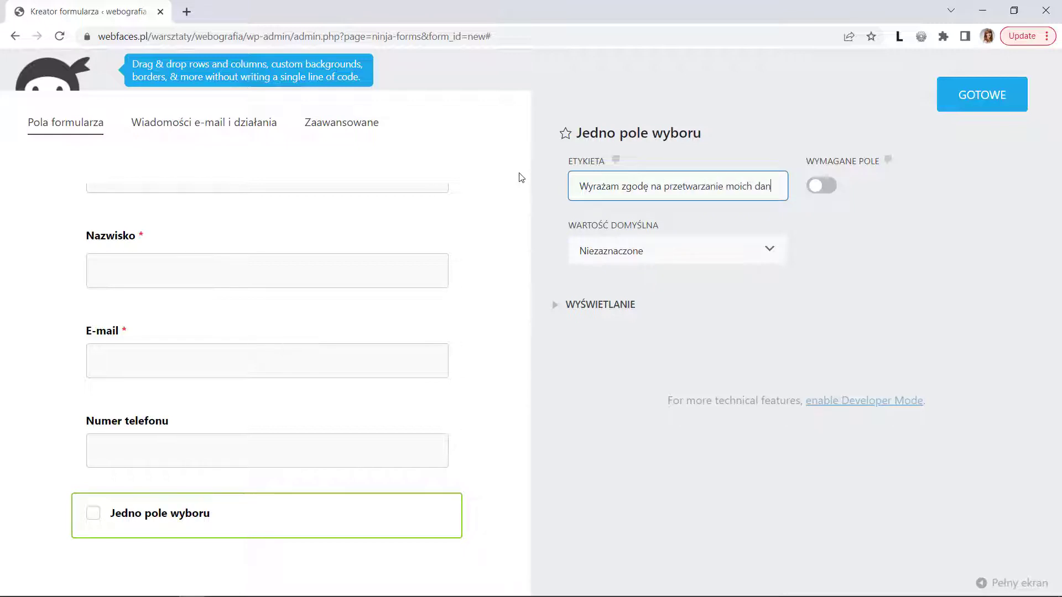
type("ych  osobowych na potrzeby wskazane")
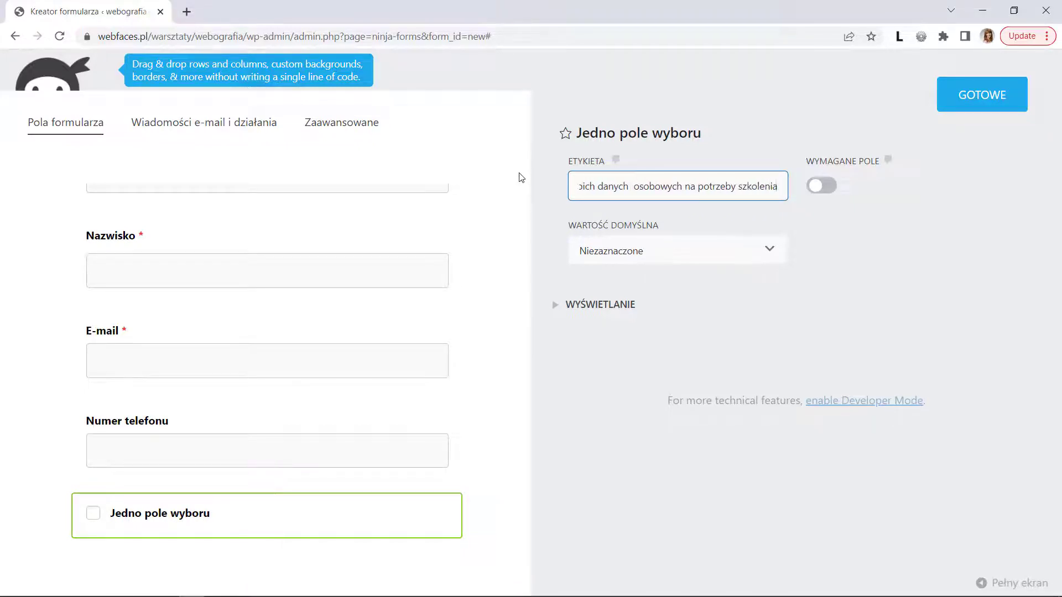
key("Home")
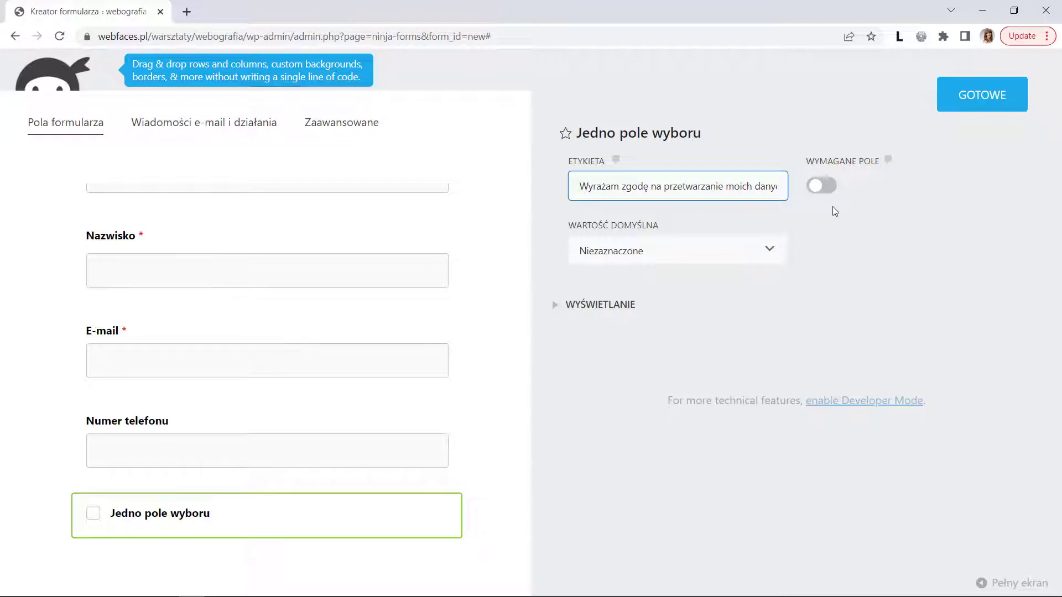
left_click(830, 187)
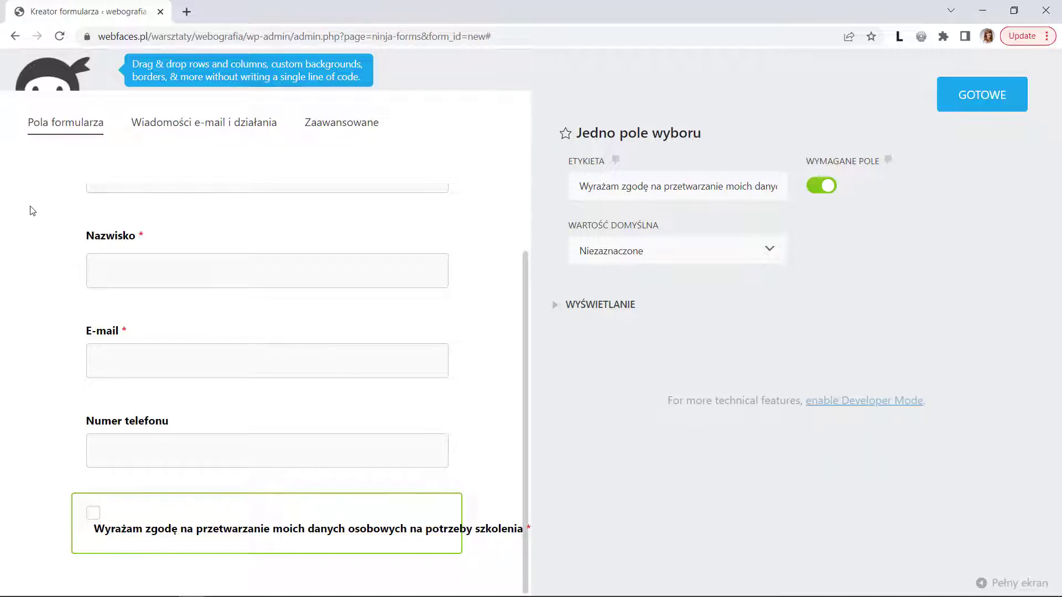
left_click(55, 129)
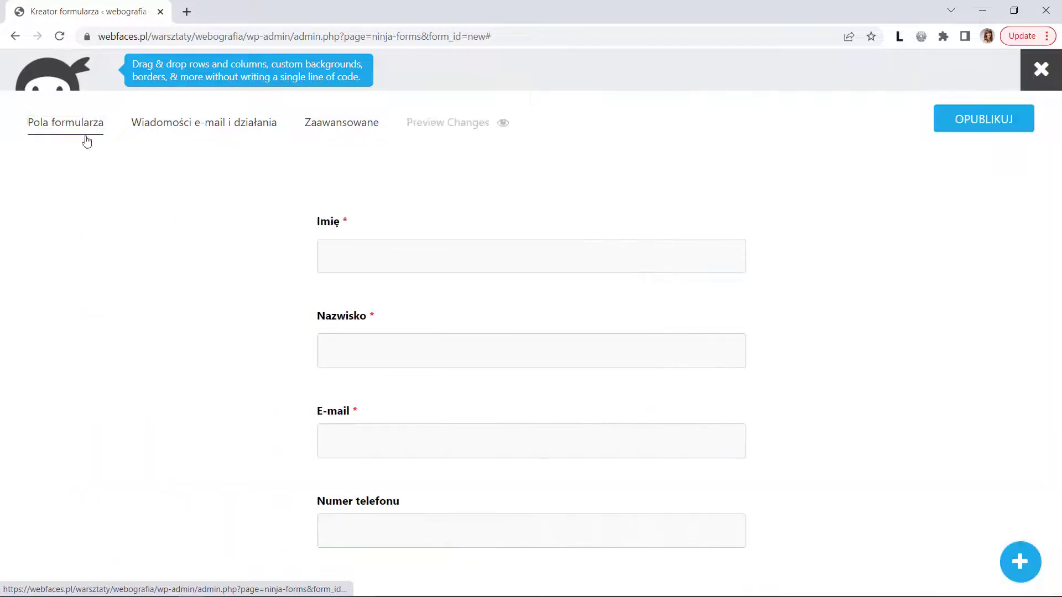
left_click(1019, 561)
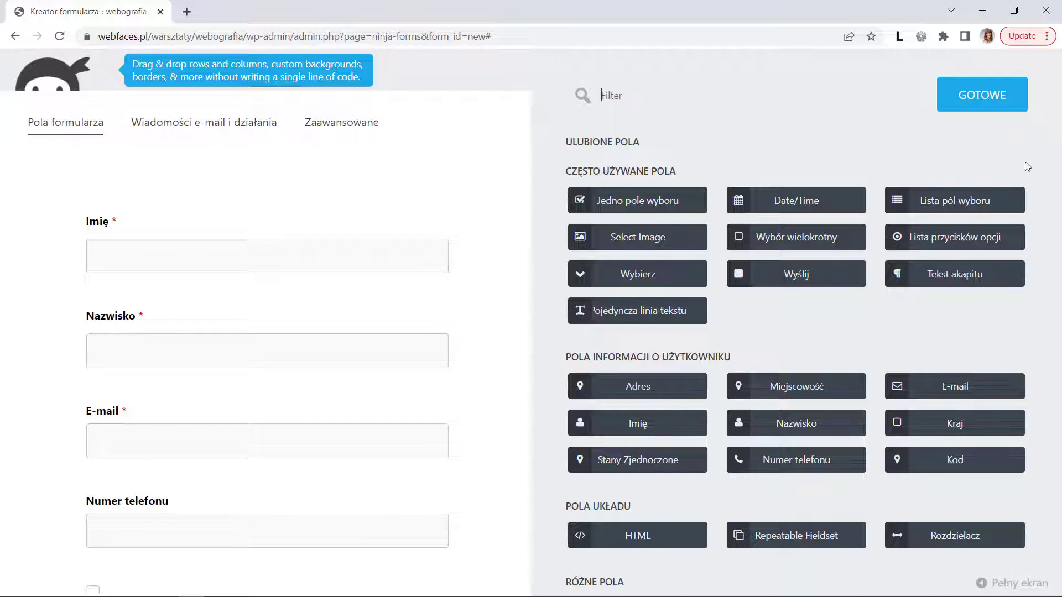
- Add an Anti-Spam field asking 'Wpisz nazwę tej strony, 10 liter (ochrona antyspamowa)'
scroll(1051, 423, "down", 4)
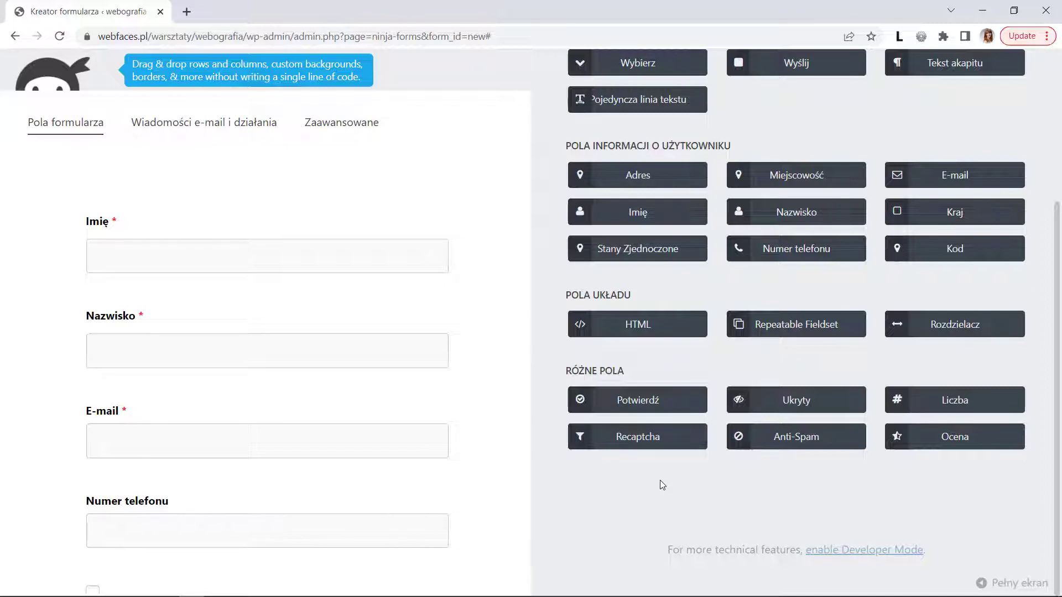
left_click_drag(801, 443, 163, 561)
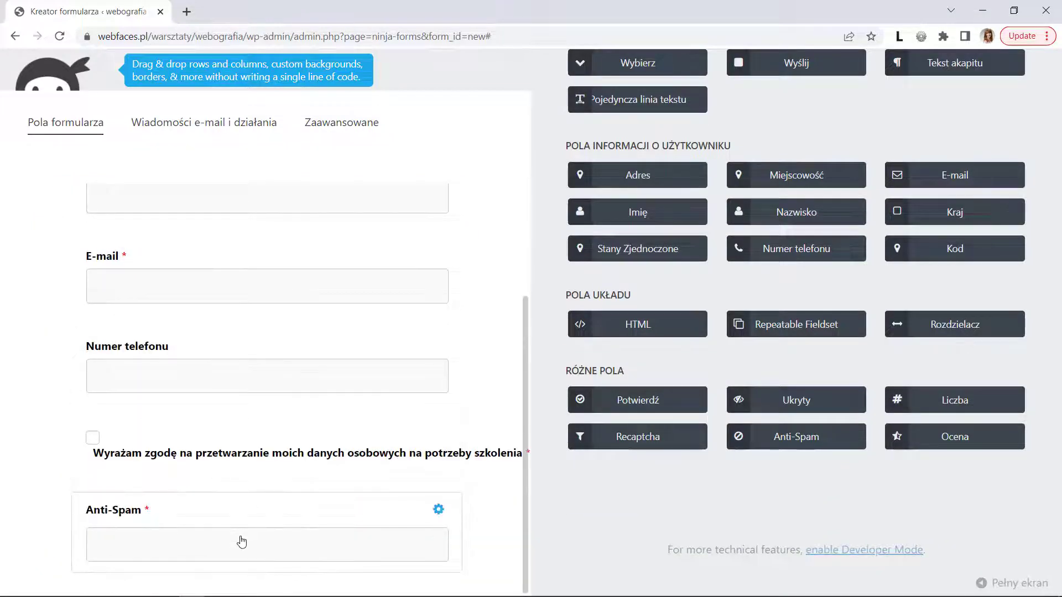
left_click(242, 542)
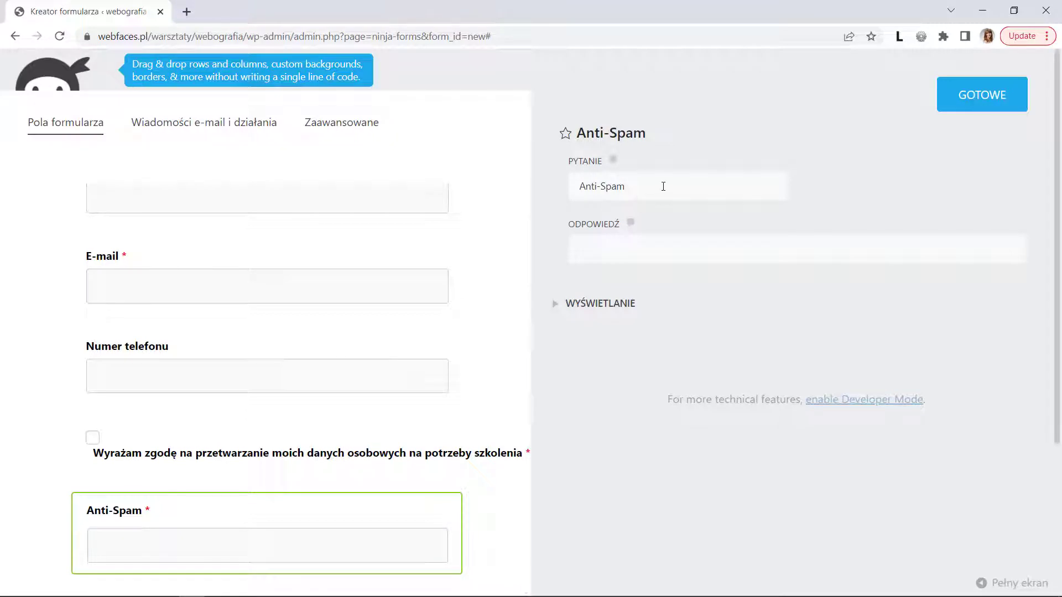
left_click_drag(655, 187, 547, 177)
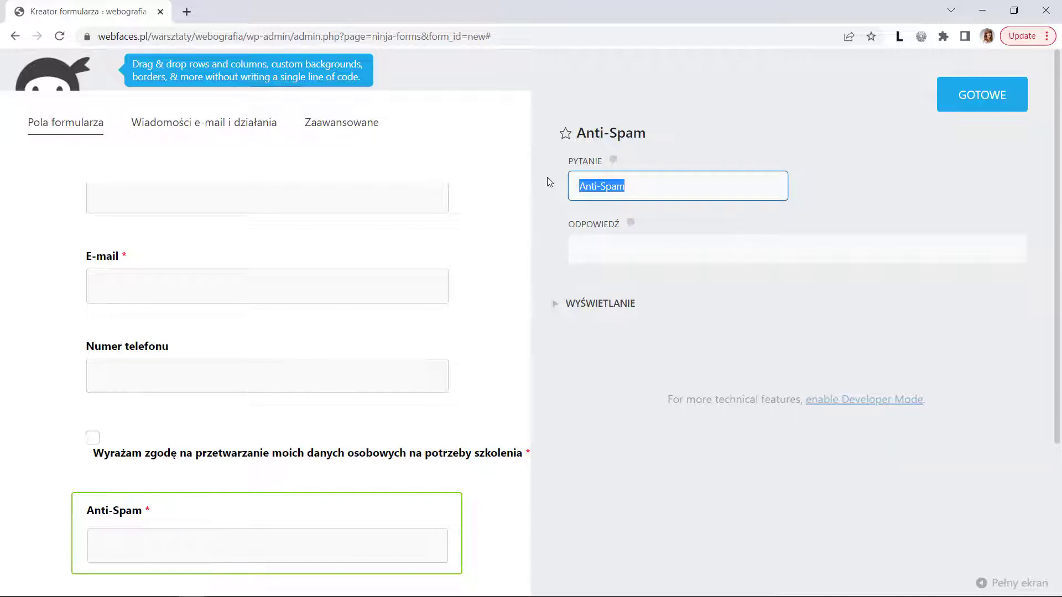
type("W")
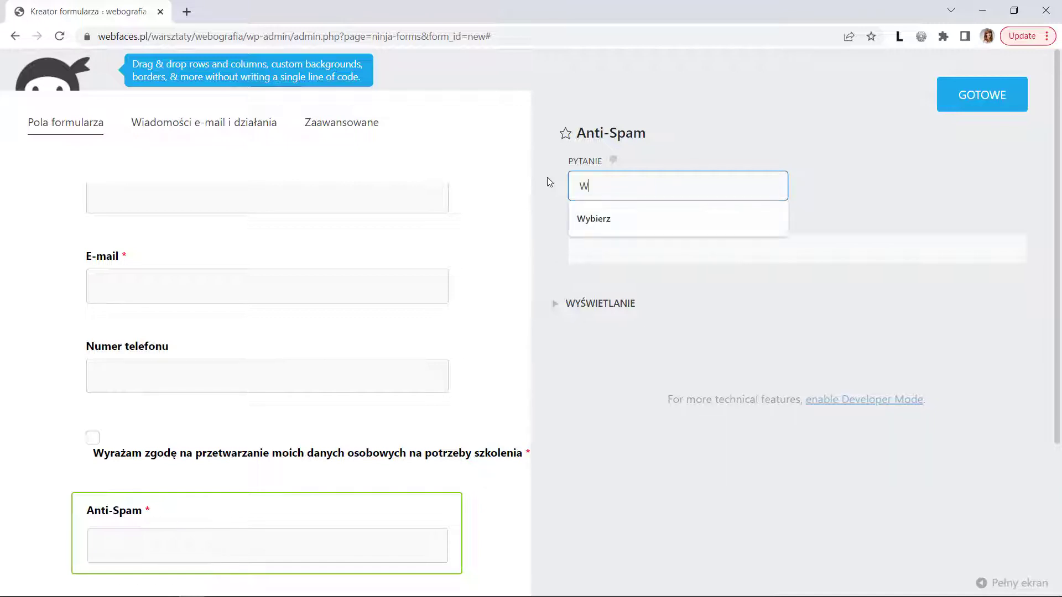
type("pisz nazwę tej strony")
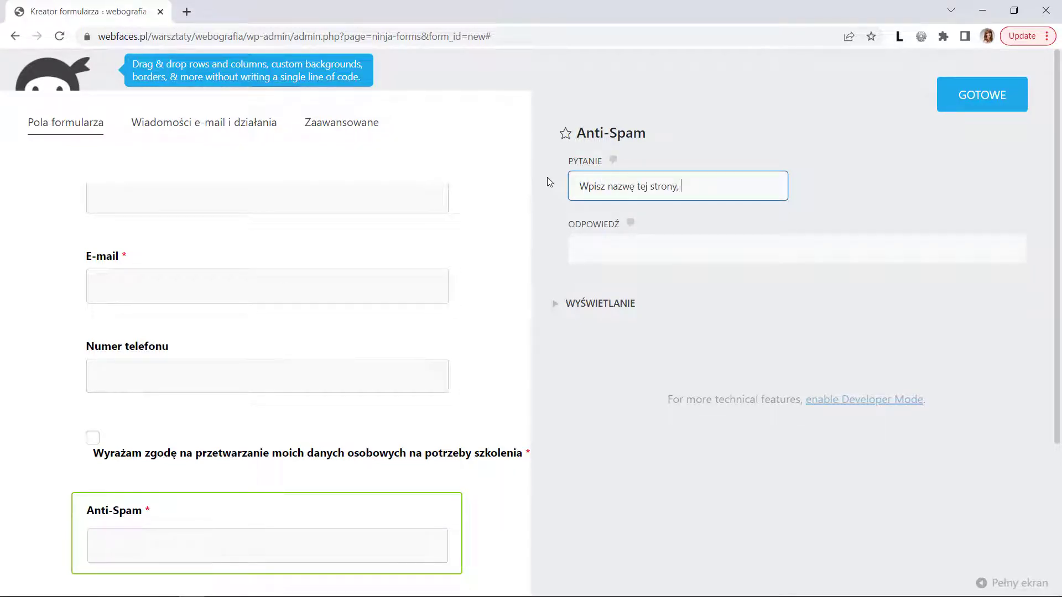
type(", 10 liter (ochrona antyspamowa")
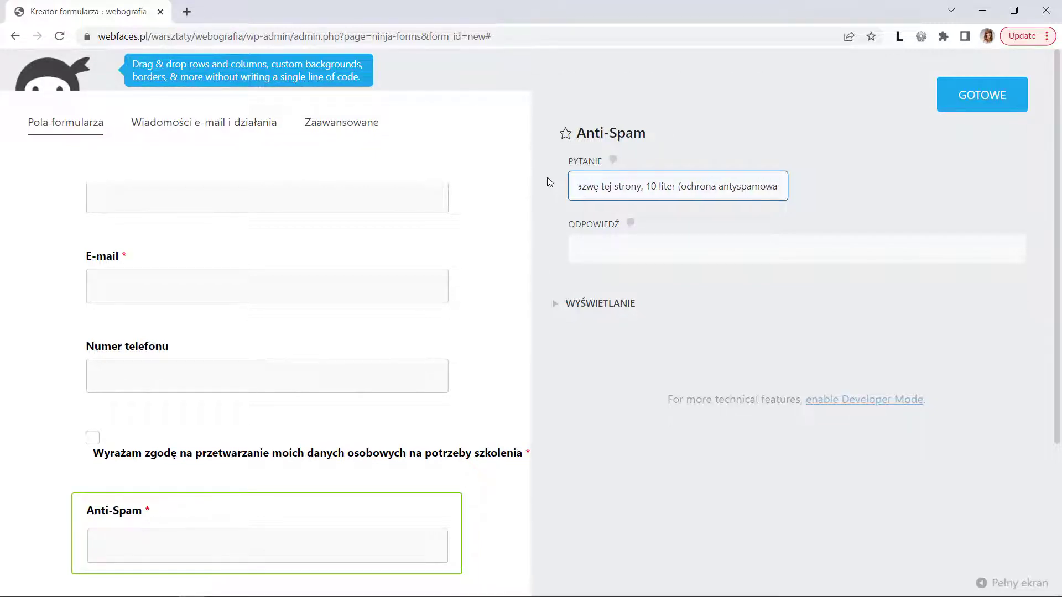
type(")")
- Set the anti-spam answer to 'webografia' and its default hint value to 'webo......'
left_click(600, 255)
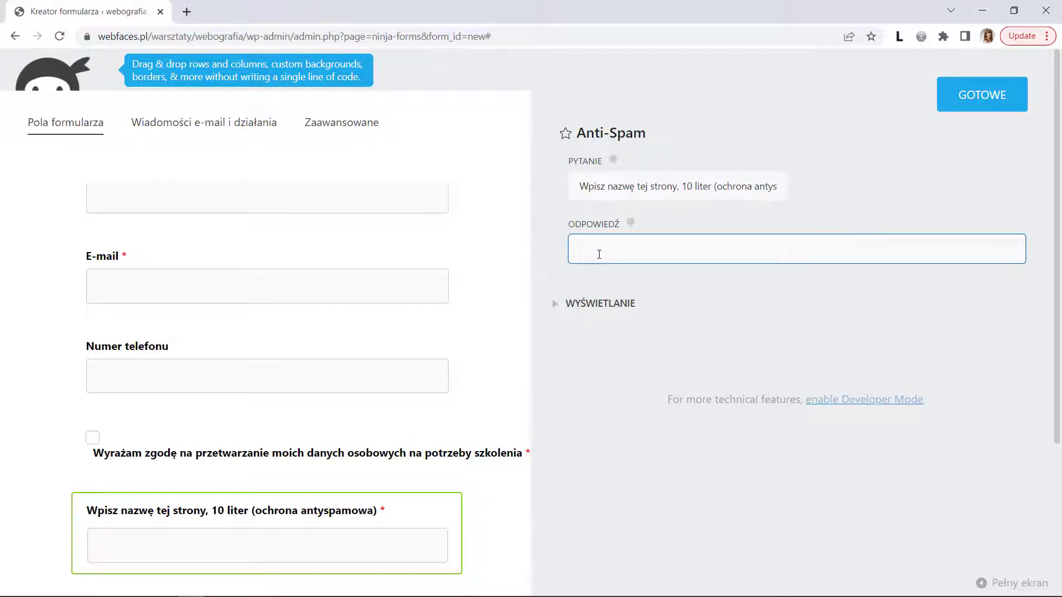
type("webografia")
left_click(598, 304)
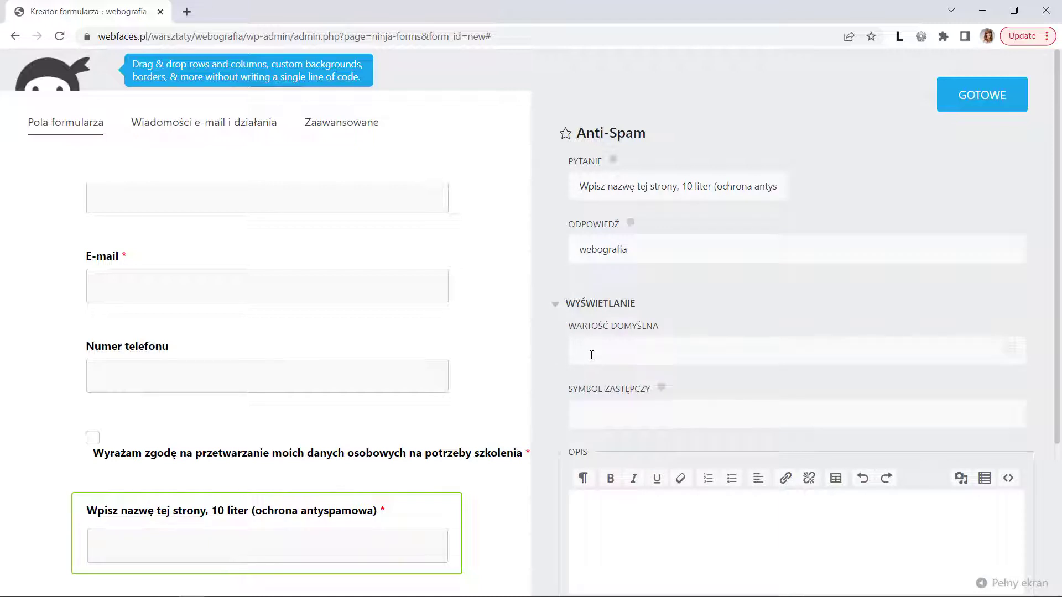
left_click(591, 355)
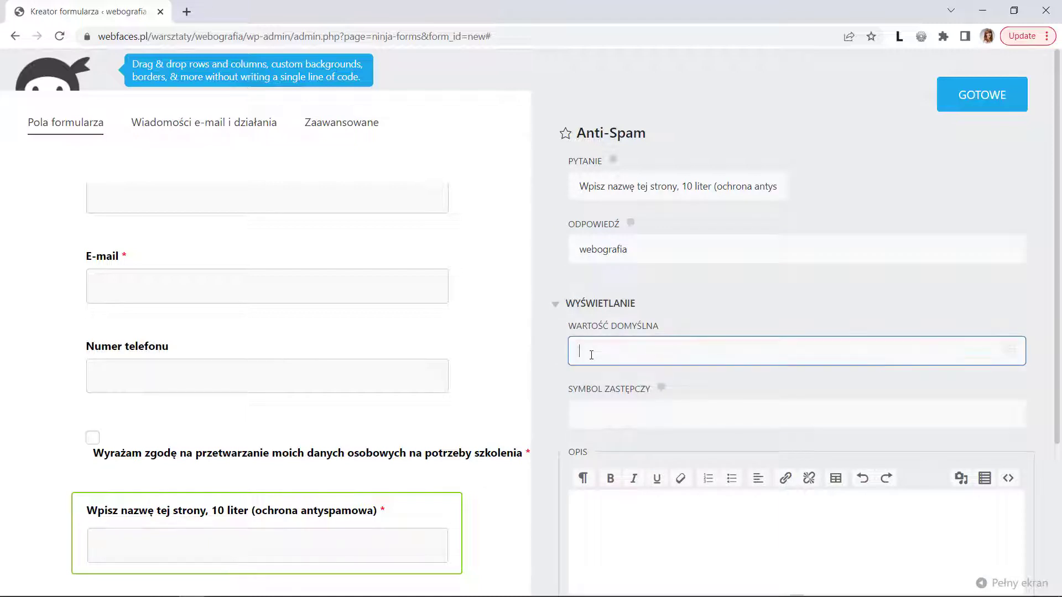
type("webo......")
left_click(66, 127)
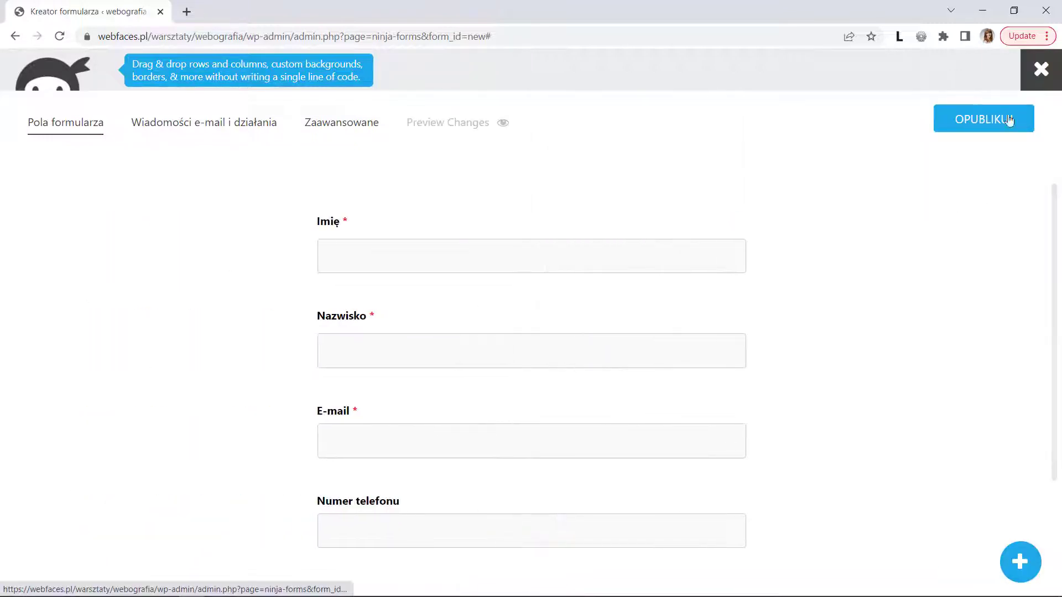
left_click(1020, 562)
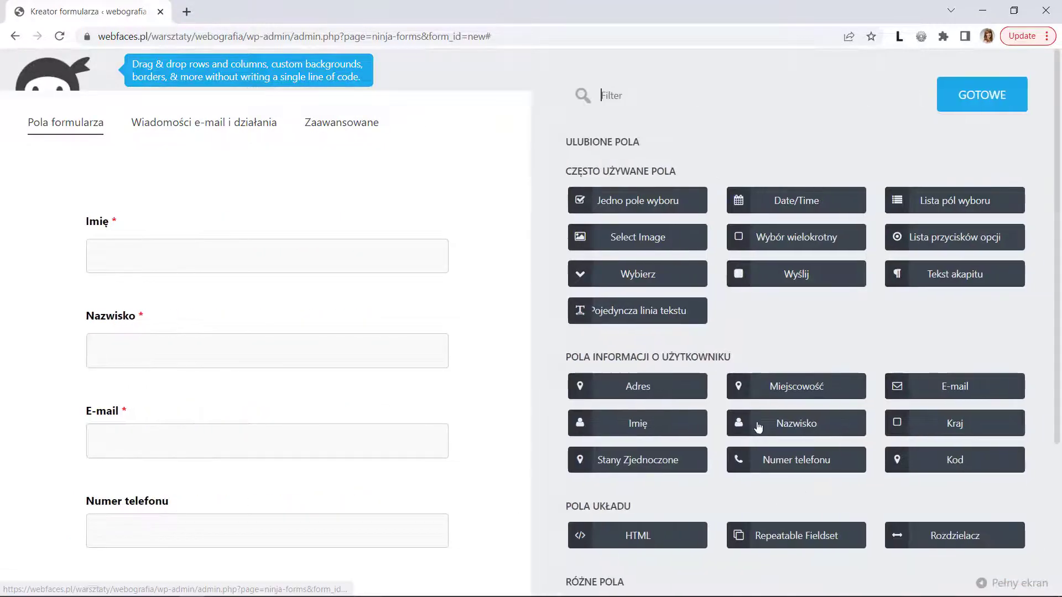
- Add a Wyślij submit button with the processing label 'Przetwarzanie formularza'
scroll(764, 437, "down", 4)
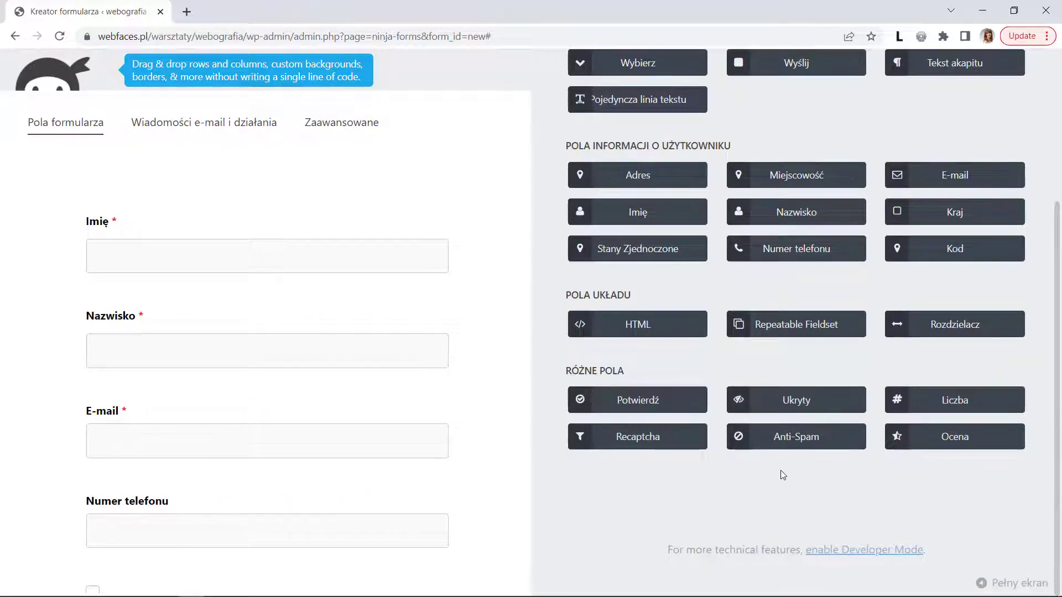
left_click_drag(796, 63, 166, 580)
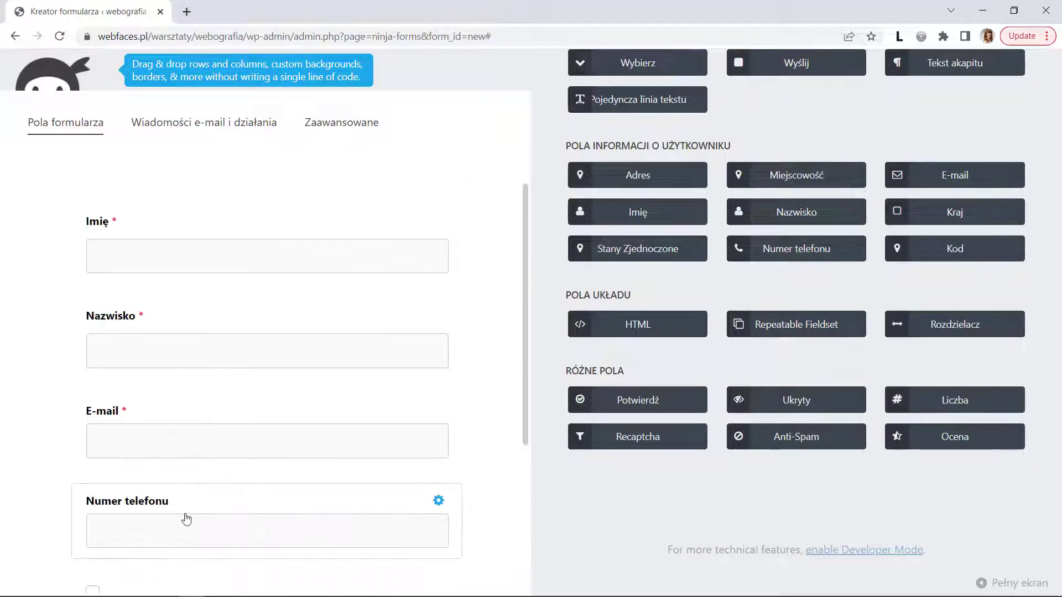
scroll(188, 527, "down", 4)
left_click(187, 551)
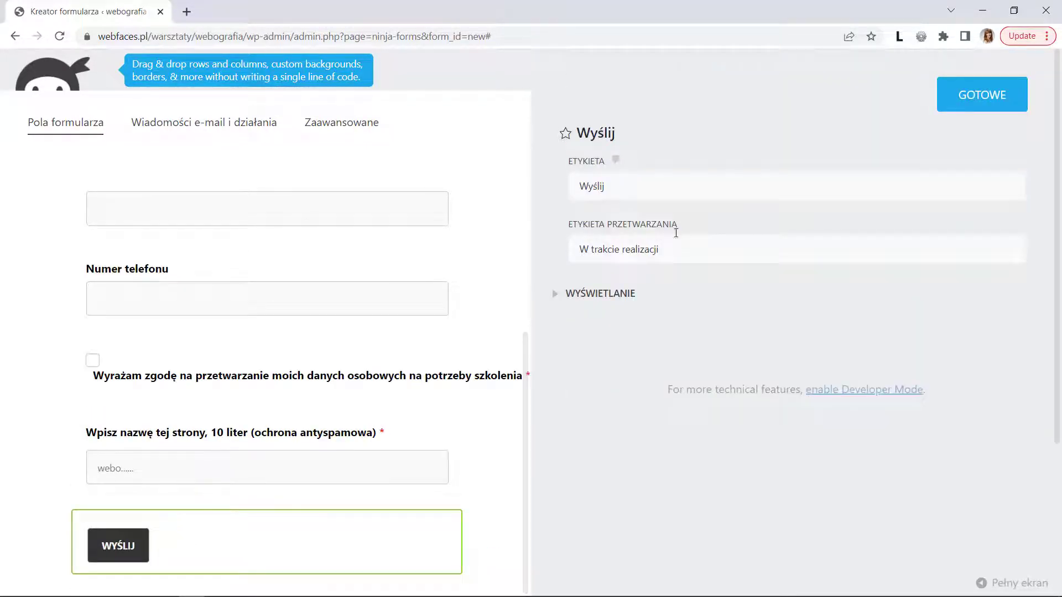
triple_click(645, 250)
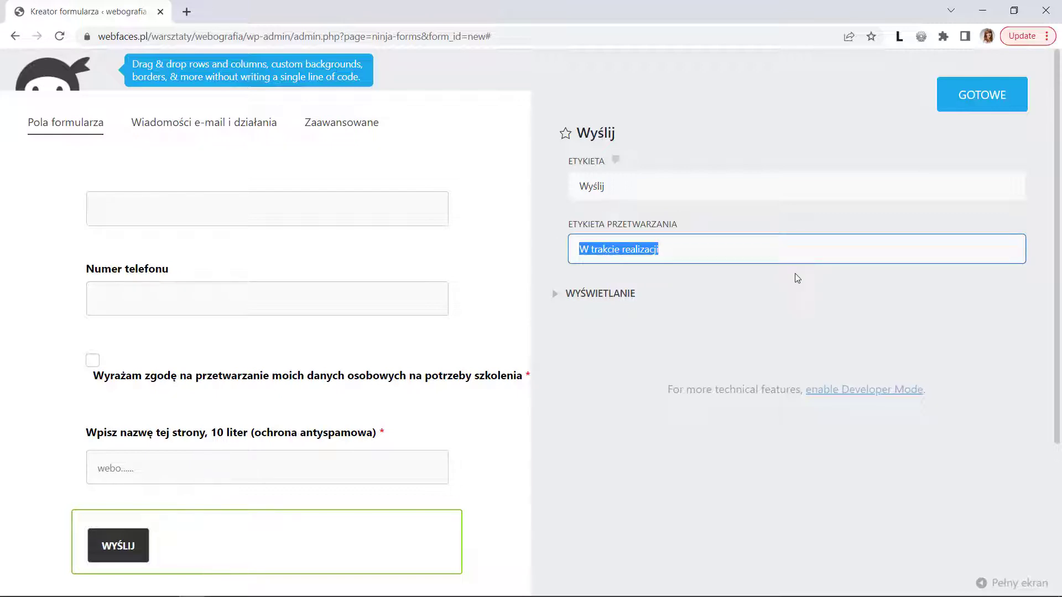
type("Przetwarzanie formularza")
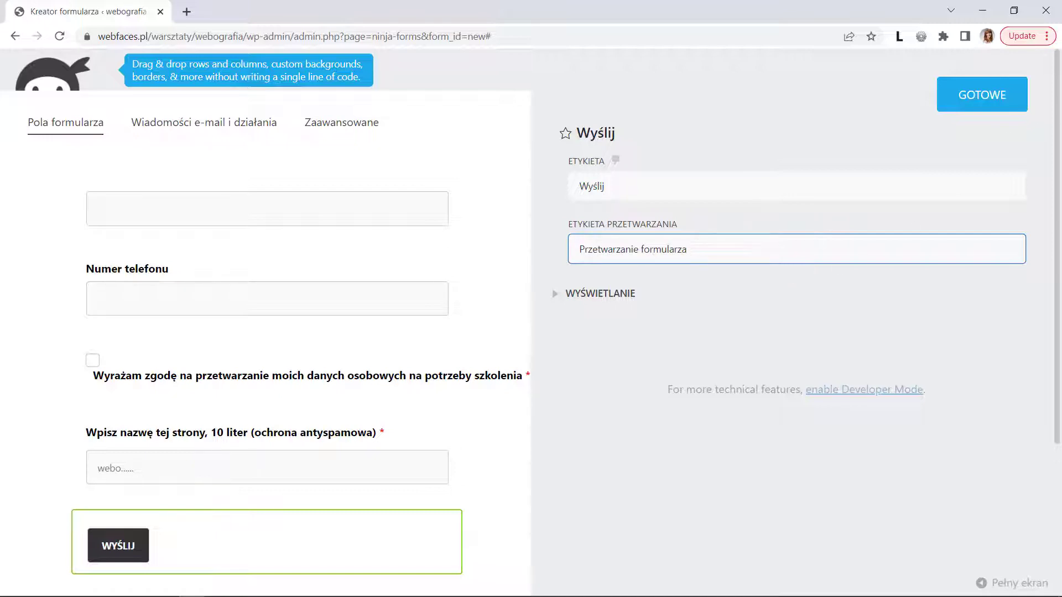
left_click(973, 99)
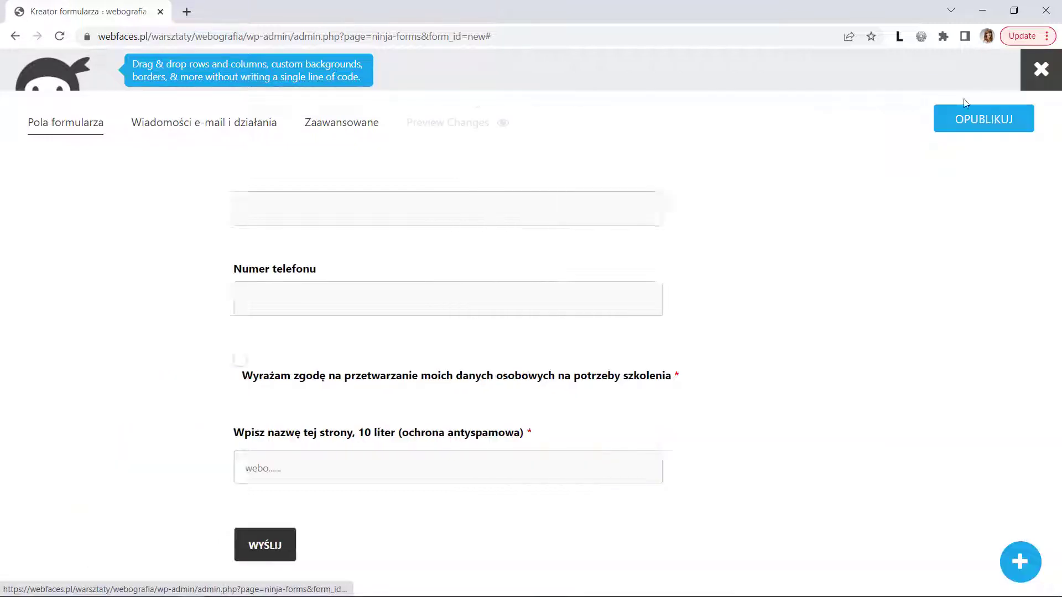
- Preview the form on the front end, then return to the builder
left_click(462, 129)
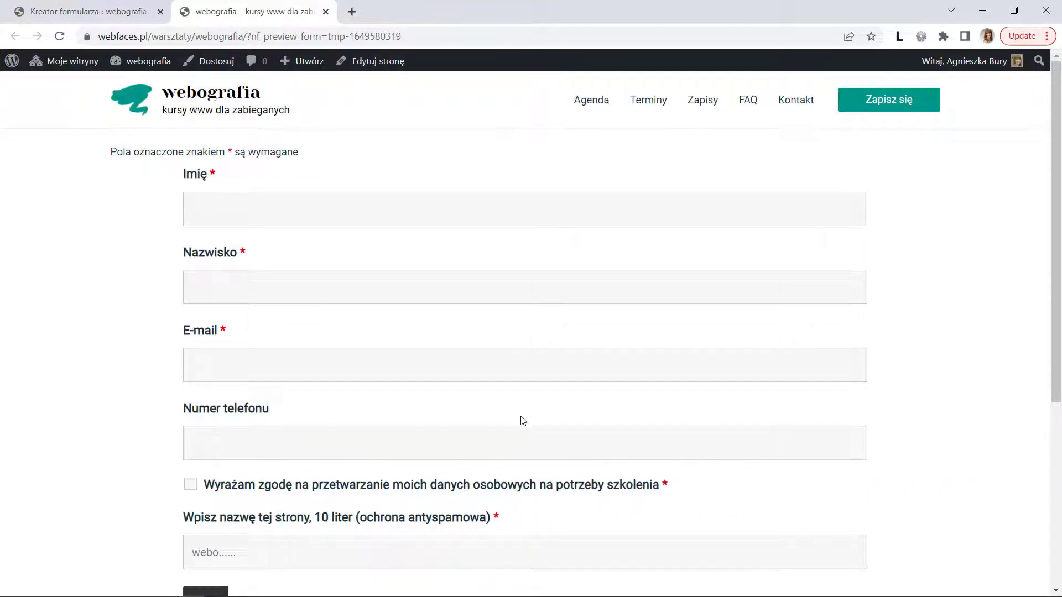
scroll(522, 420, "down", 2)
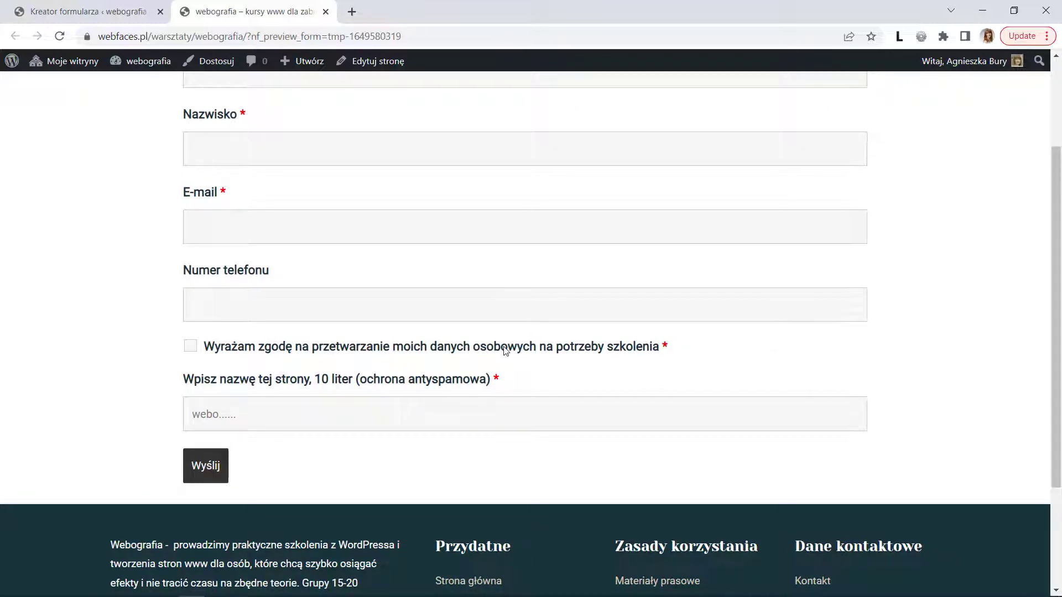
left_click(326, 12)
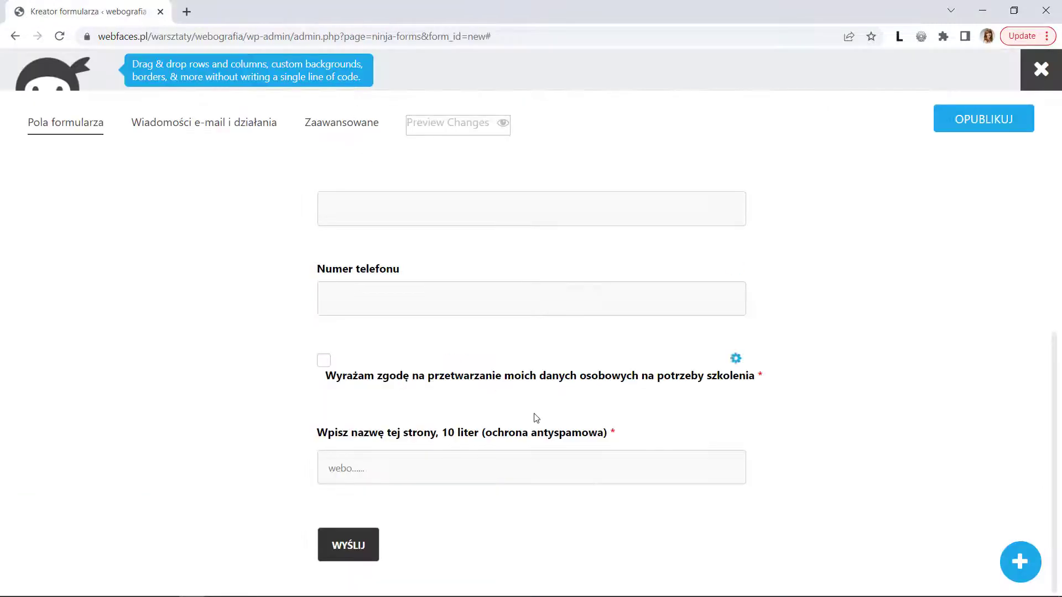
- Move the consent checkbox below the anti-spam field, just above the WYŚLIJ button
left_click(393, 358)
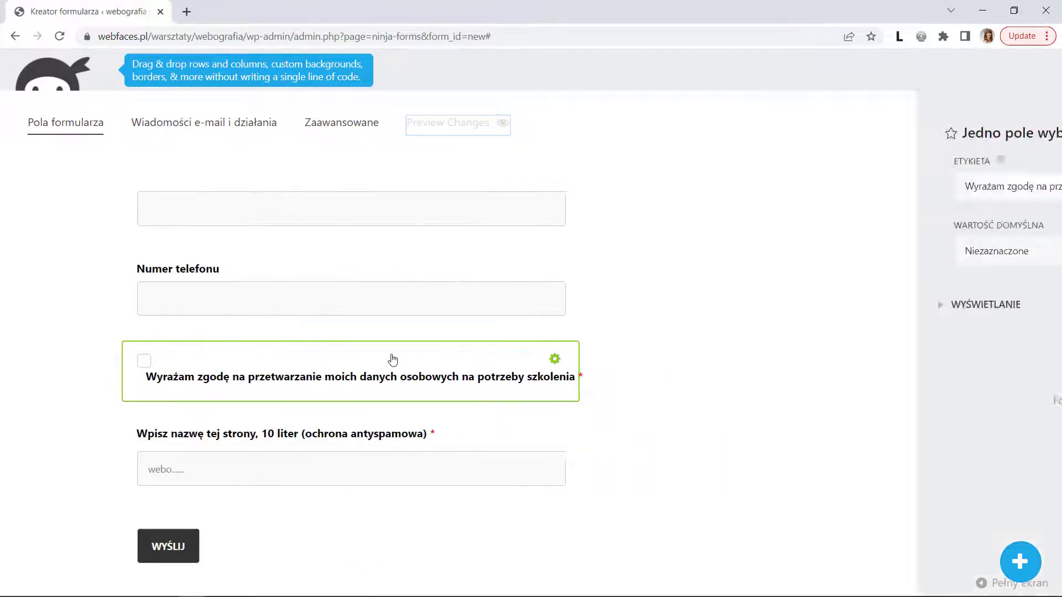
left_click_drag(343, 357, 328, 477)
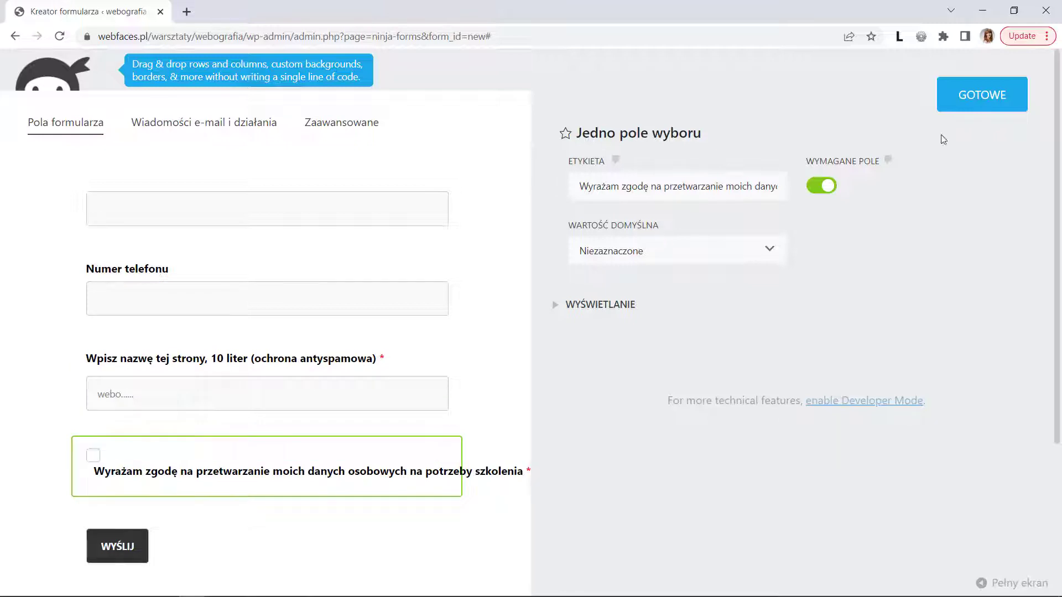
left_click(954, 99)
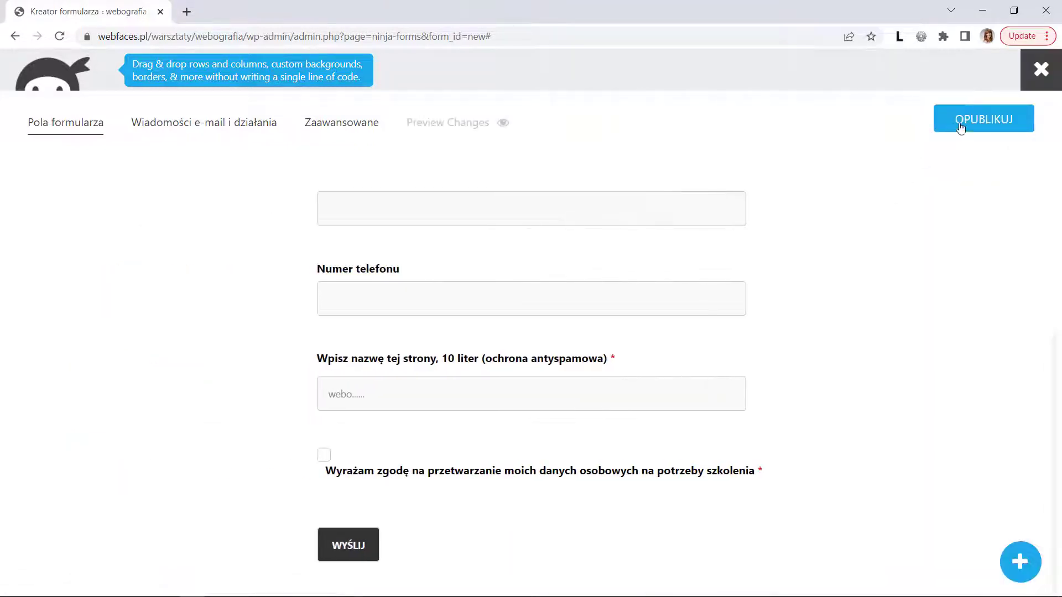
- Publish the form with the title 'Zapisy na szkolenie' and exit to the forms list
left_click(968, 124)
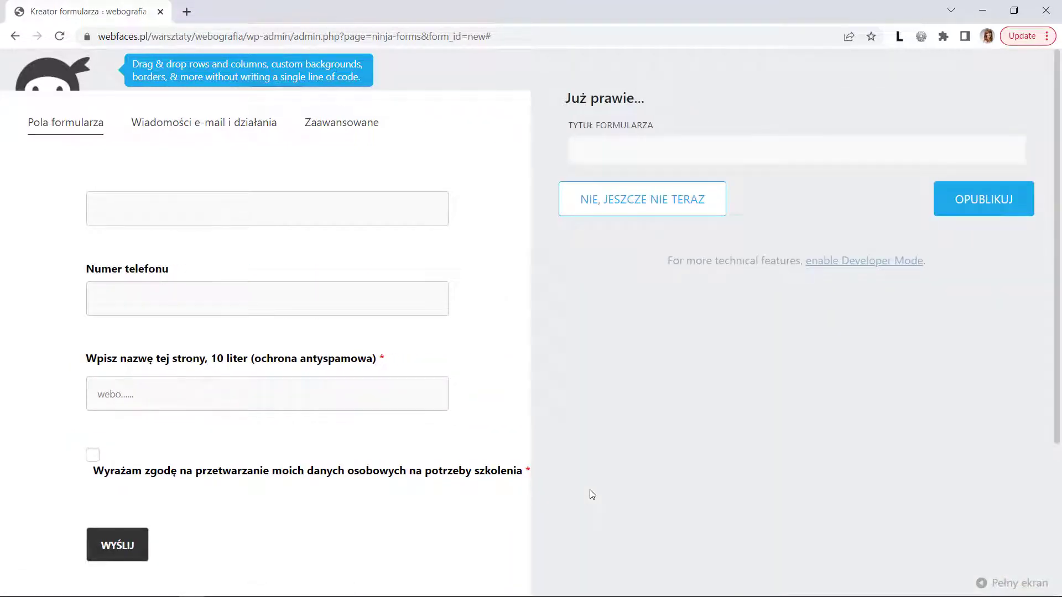
left_click(620, 157)
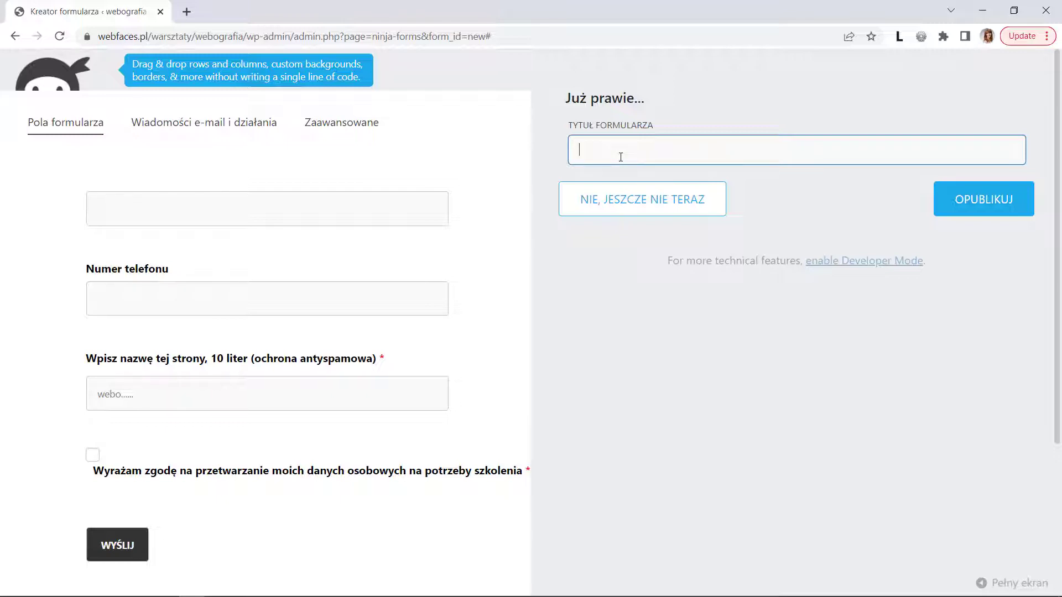
type("Zapisy na szkolenie")
left_click(975, 202)
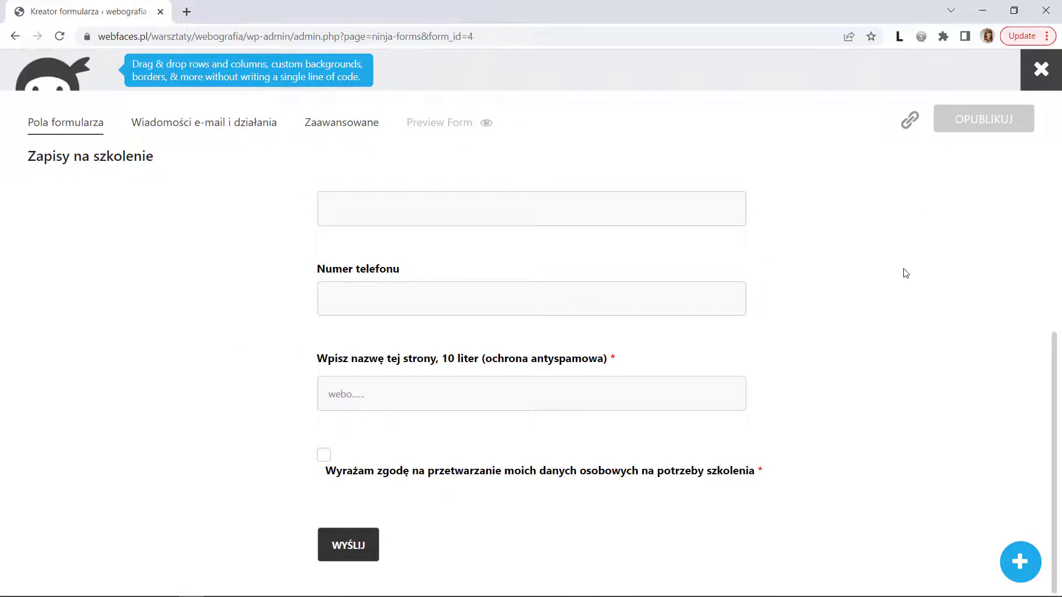
left_click(1042, 69)
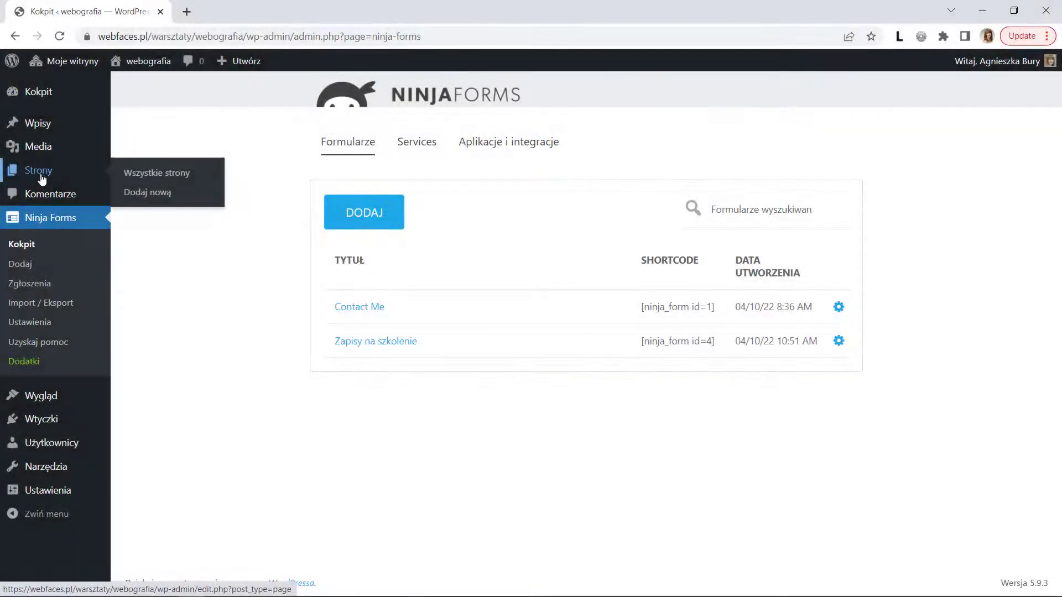
- Open the Zapisy page in the page editor
left_click(44, 176)
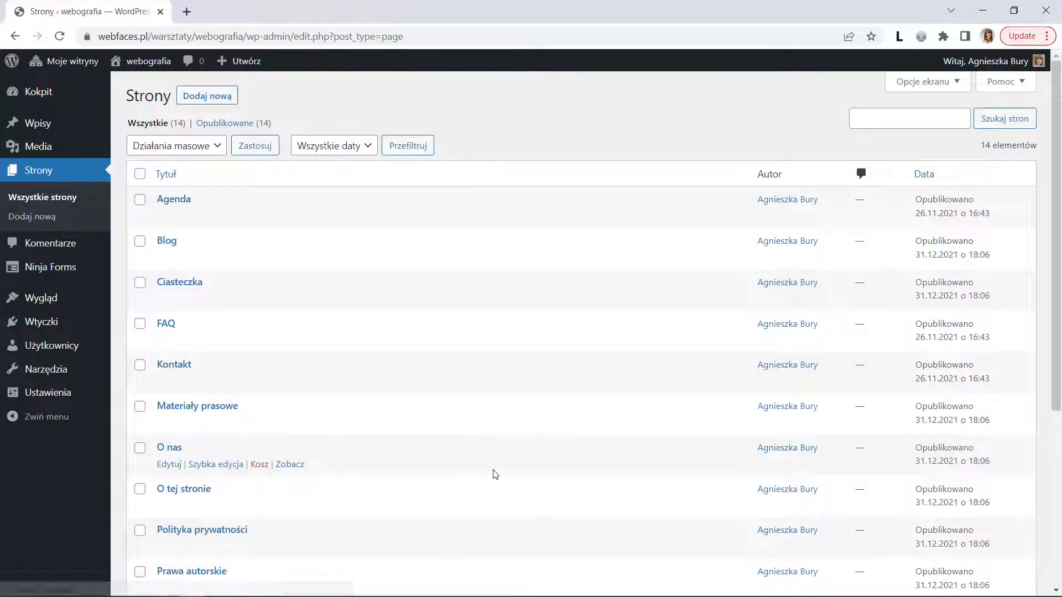
scroll(494, 474, "down", 2)
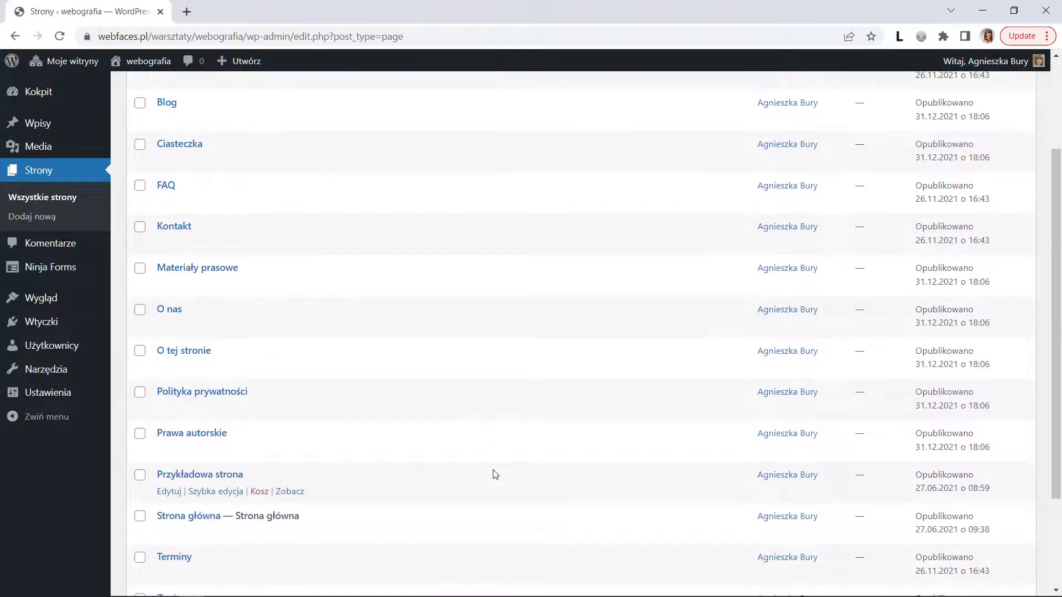
scroll(494, 474, "down", 3)
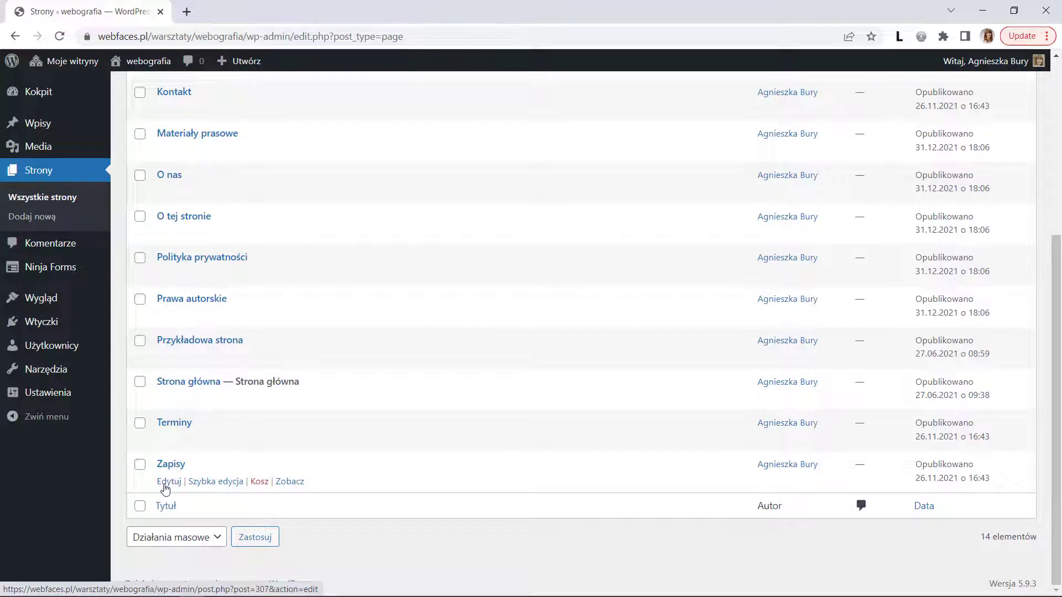
left_click(165, 485)
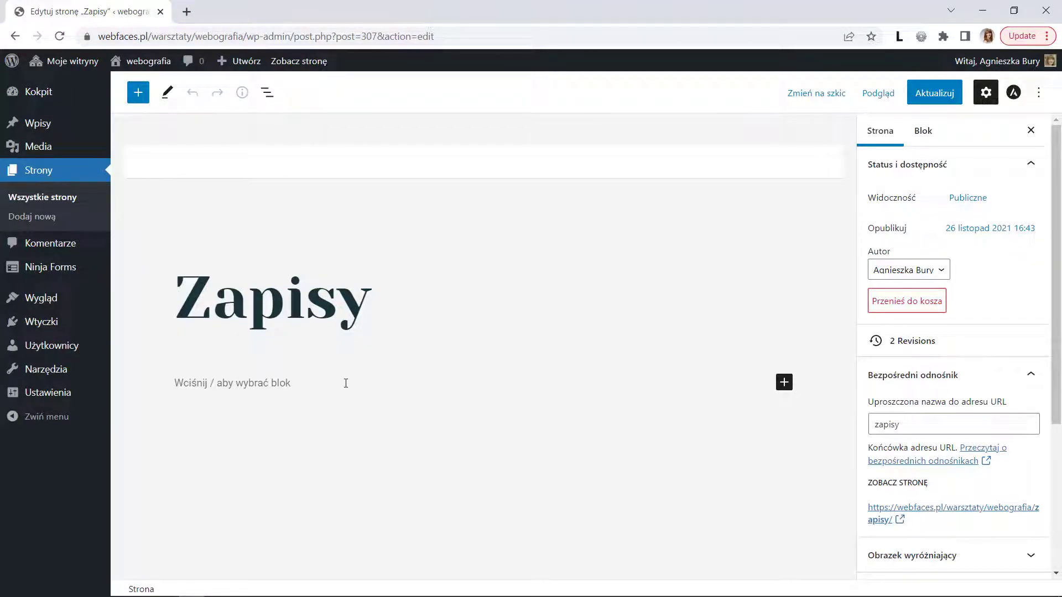
- Insert a Ninja Form block showing 'Zapisy na szkolenie' below the title and update the page
left_click(326, 387)
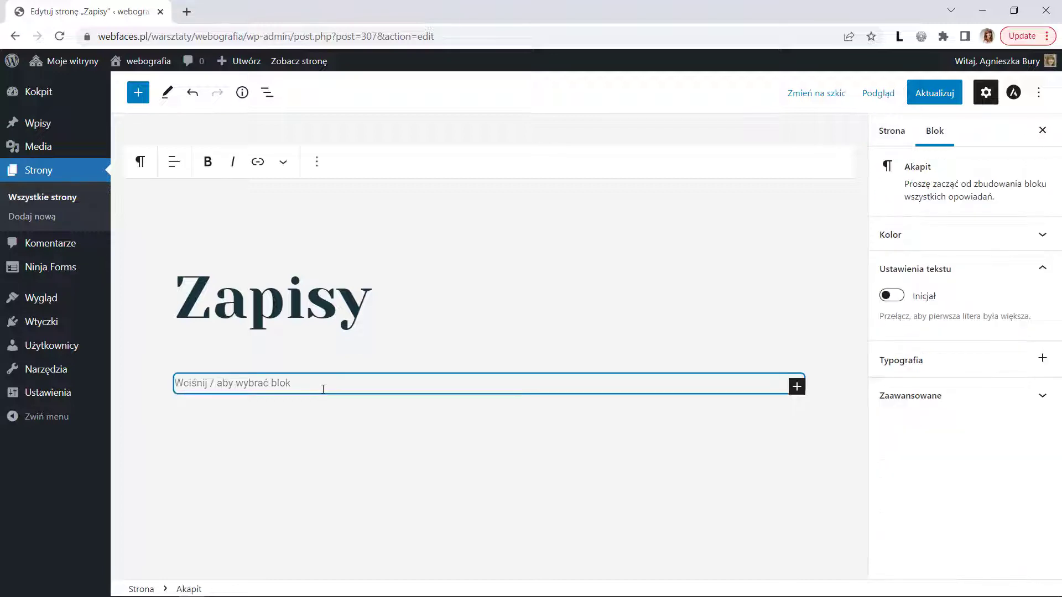
left_click(797, 386)
type("nin")
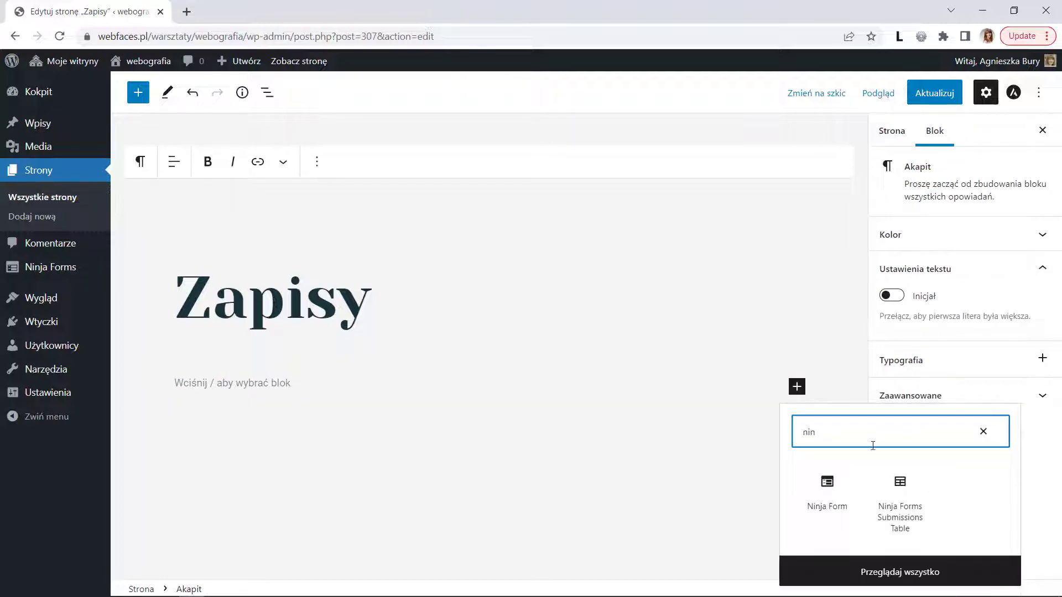
left_click(828, 508)
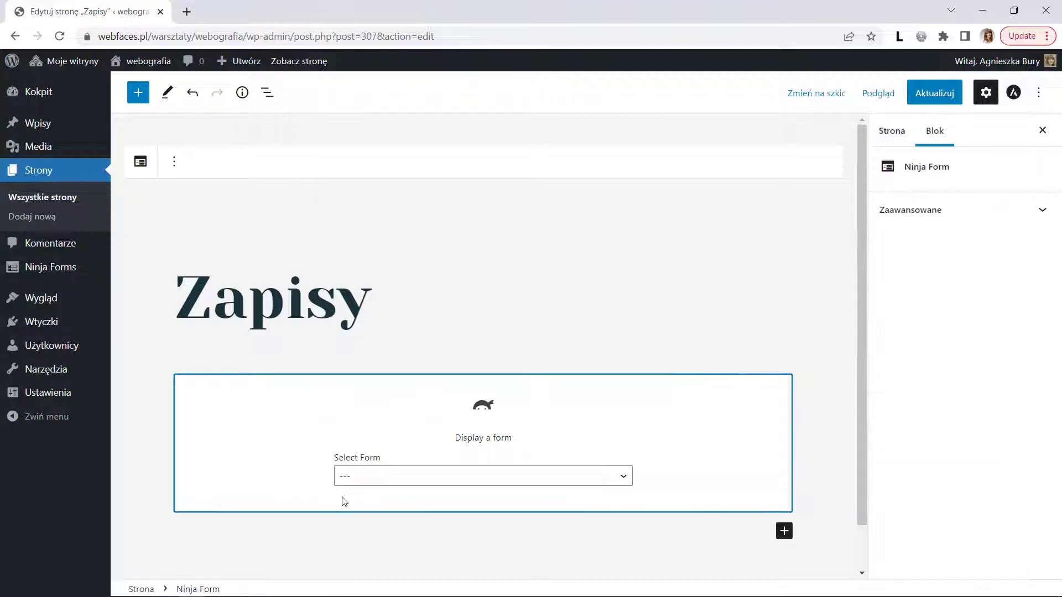
left_click(400, 477)
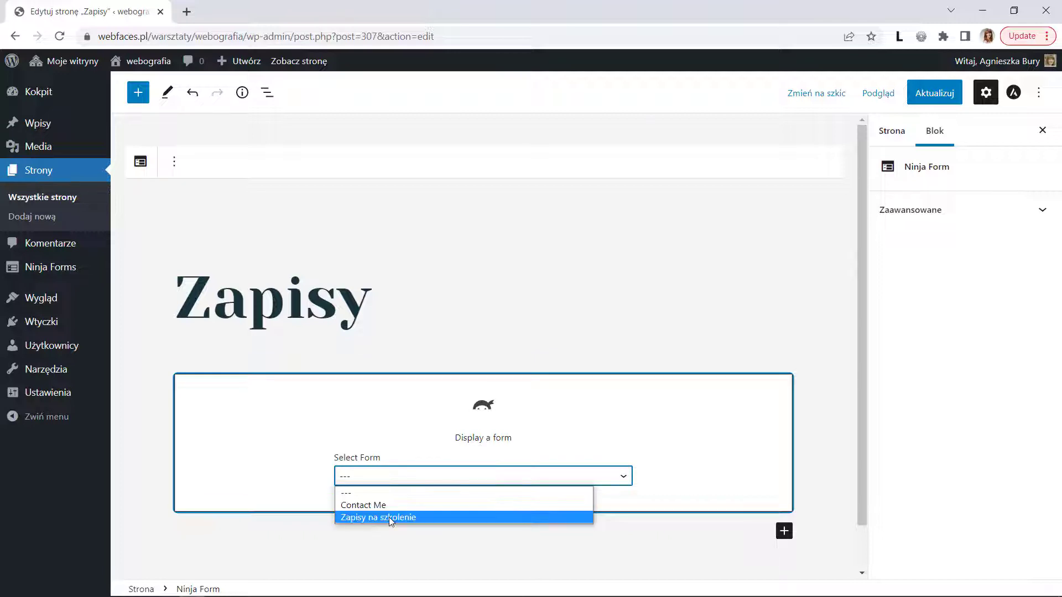
left_click(390, 516)
scroll(412, 446, "down", 6)
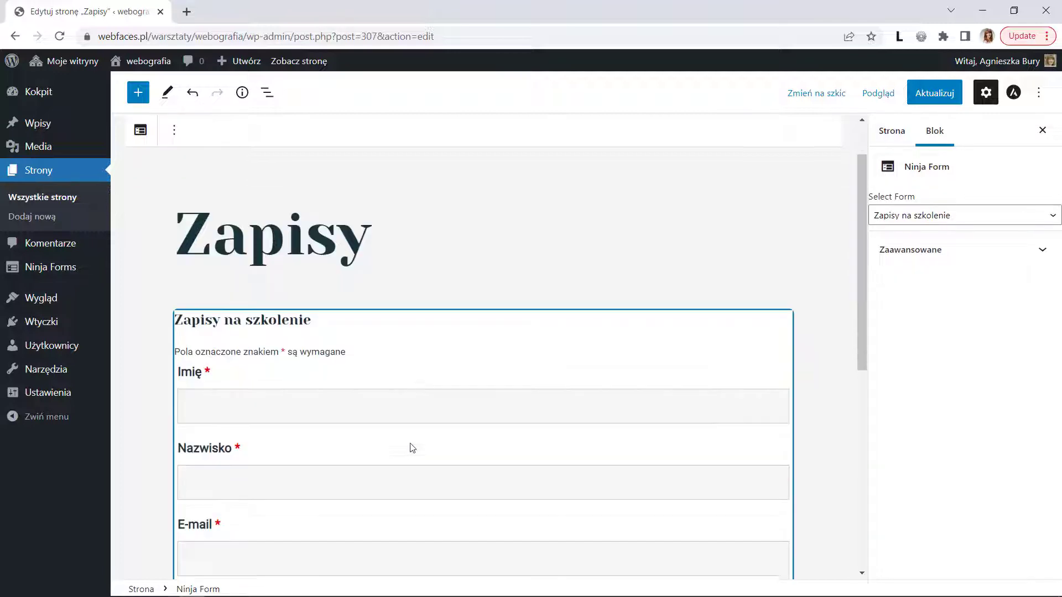
scroll(412, 446, "up", 5)
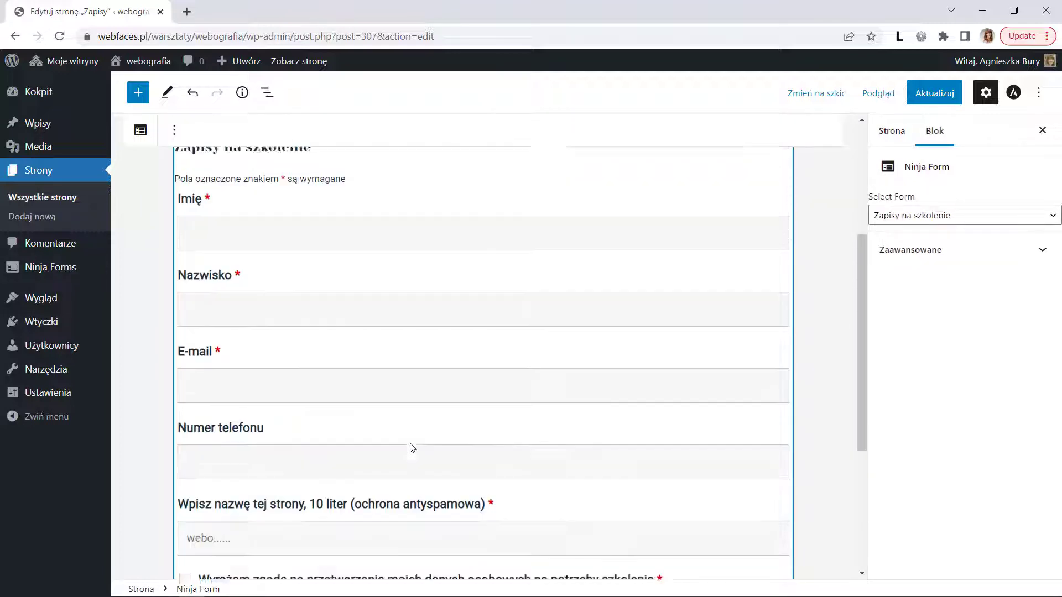
left_click(927, 94)
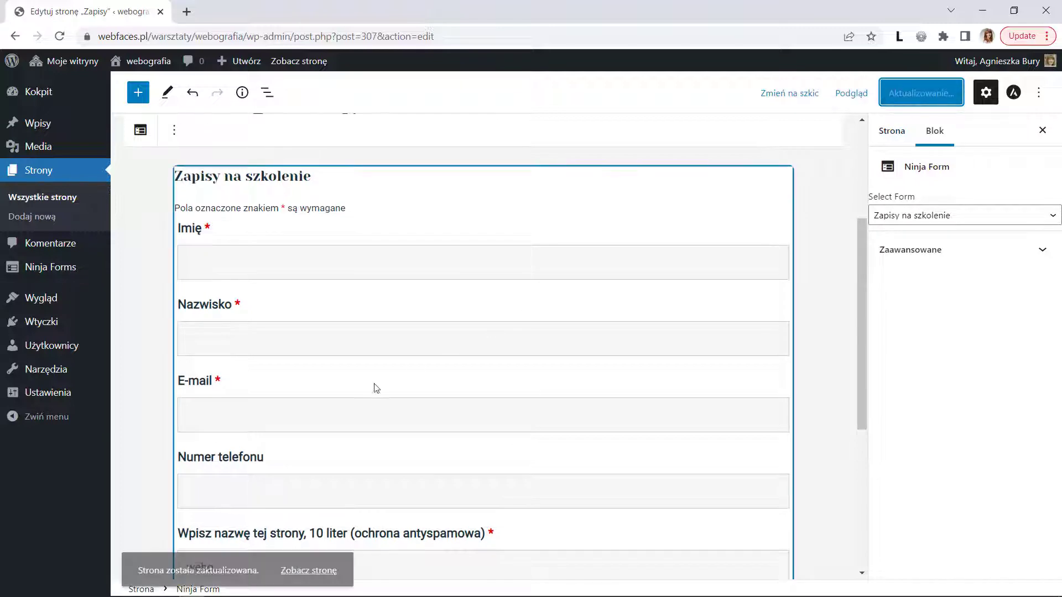
- View the live Zapisy page, scroll through the sign-up form and select its web address
left_click(294, 553)
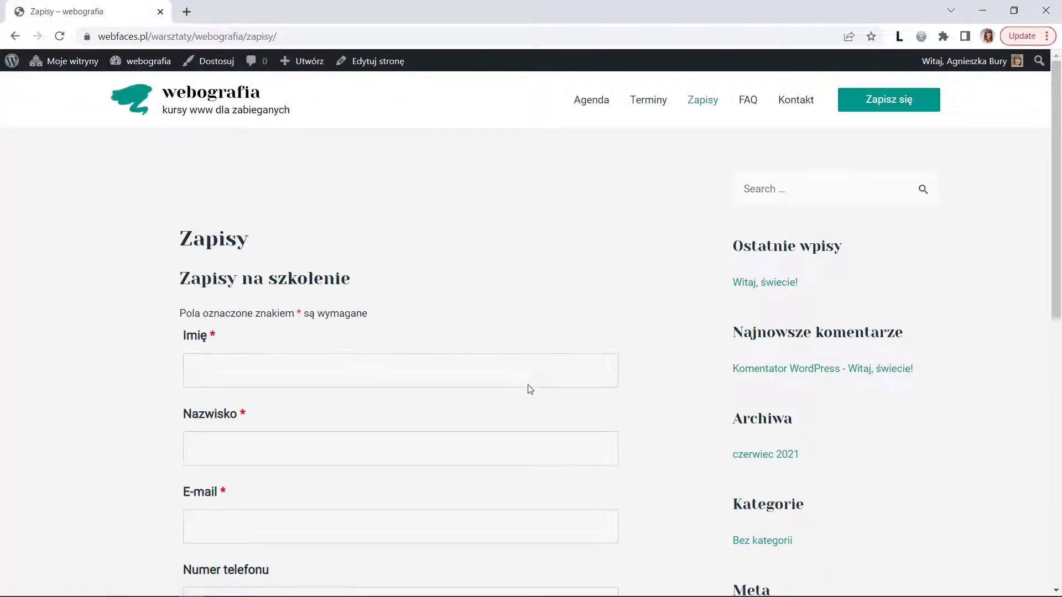
scroll(530, 387, "down", 5)
scroll(562, 401, "up", 3)
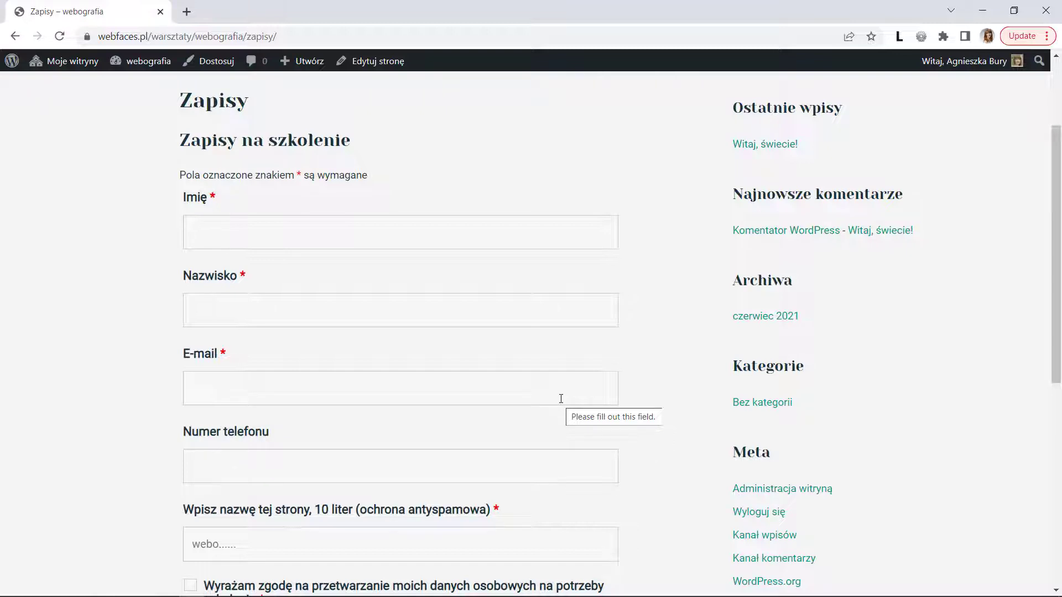
scroll(561, 399, "down", 3)
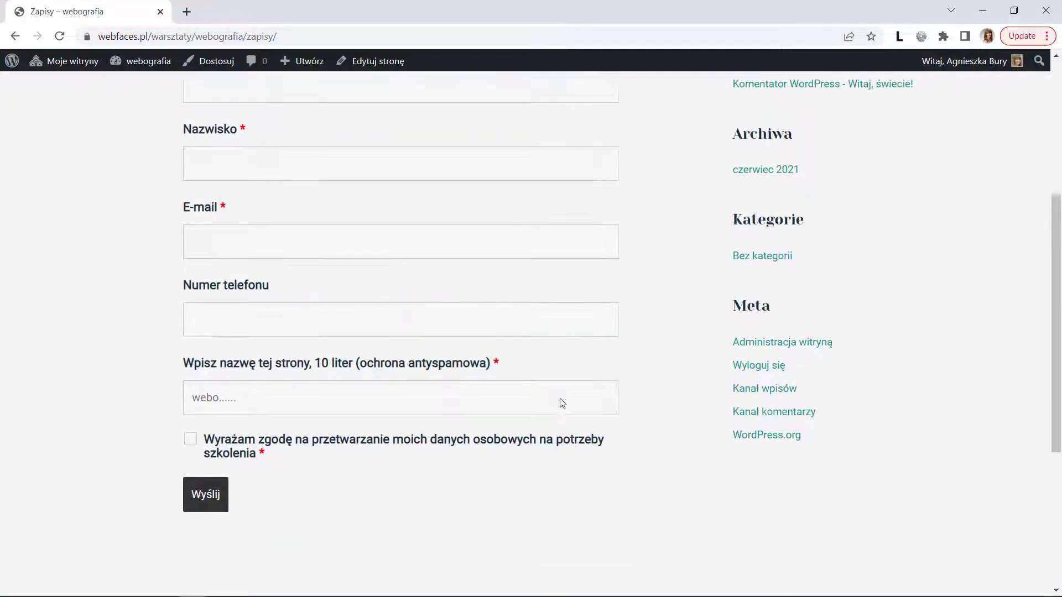
scroll(561, 403, "up", 3)
scroll(561, 399, "down", 1)
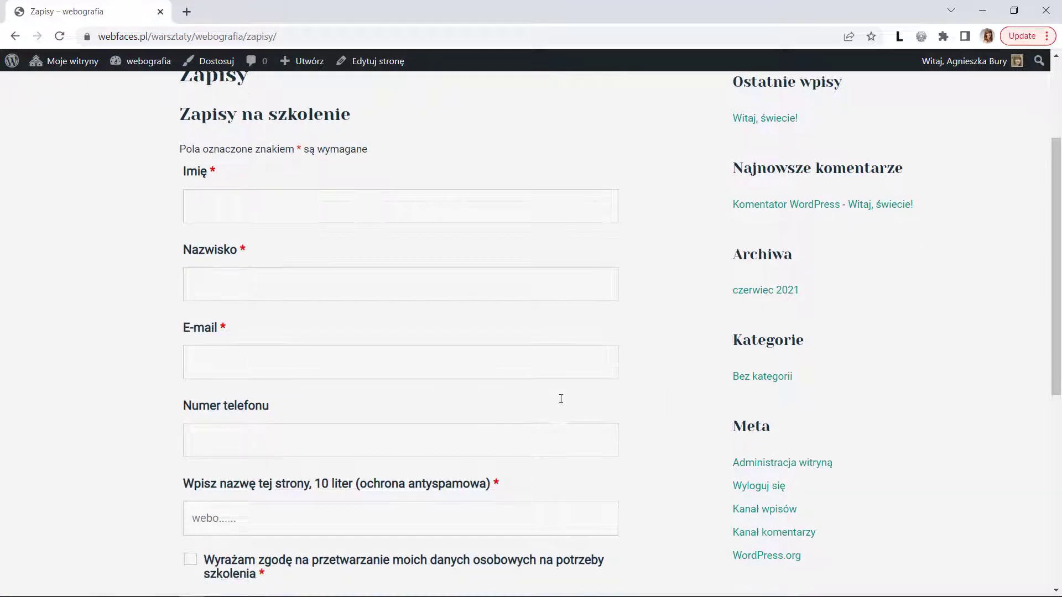
scroll(561, 399, "down", 2)
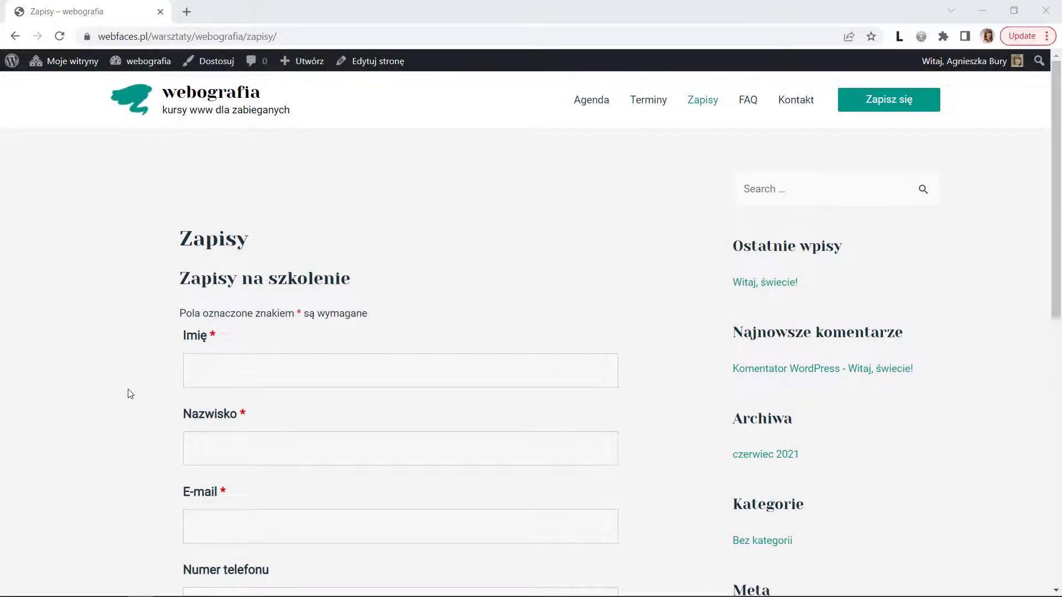
left_click(296, 36)
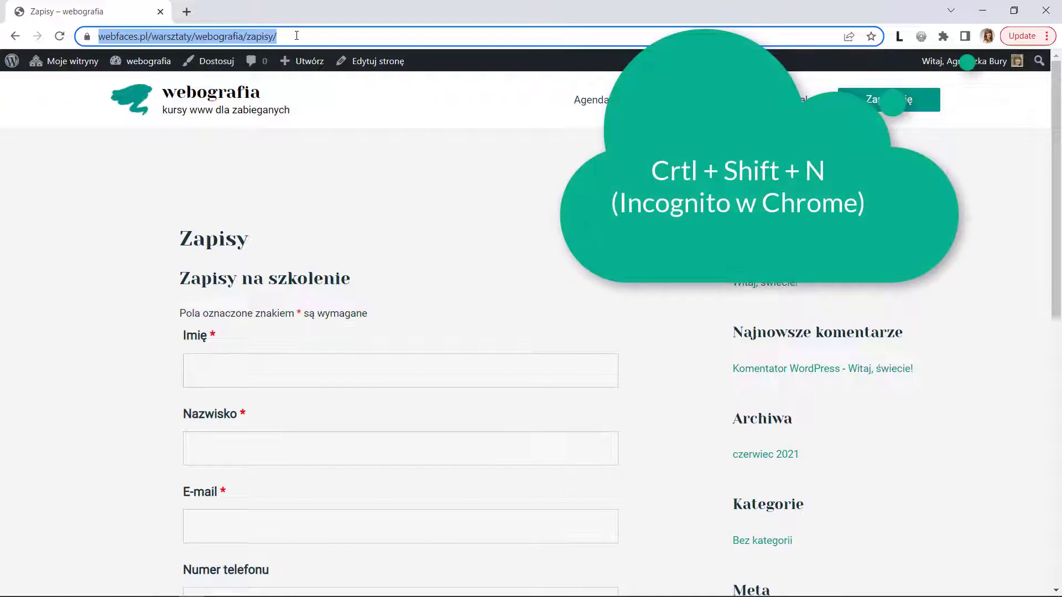
- In an incognito window, enter a test first name, surname and e-mail address
key("ctrl+shift+n")
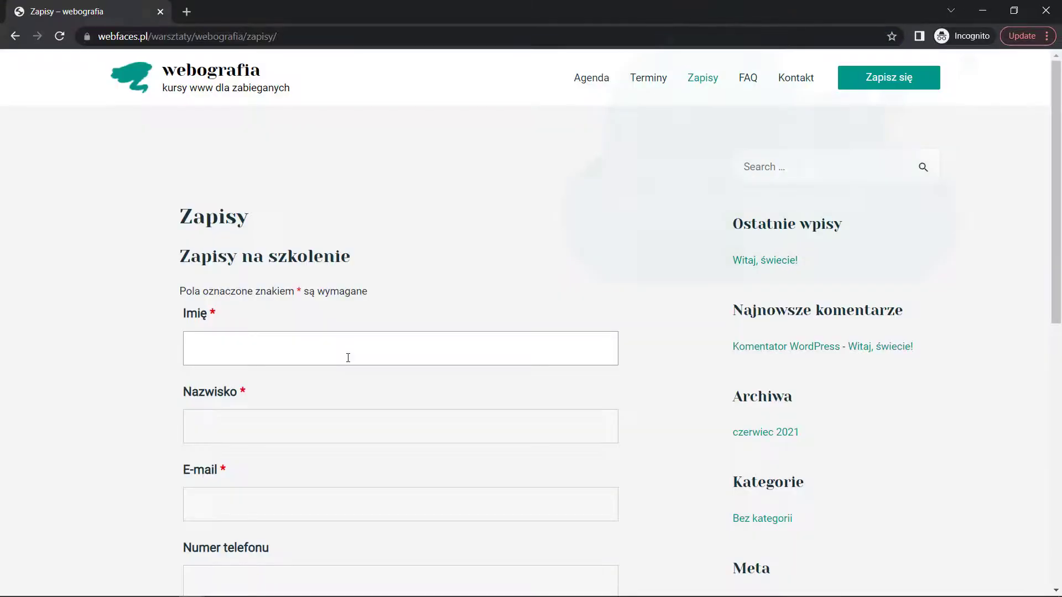
left_click(347, 357)
key("Tab")
key("Tab")
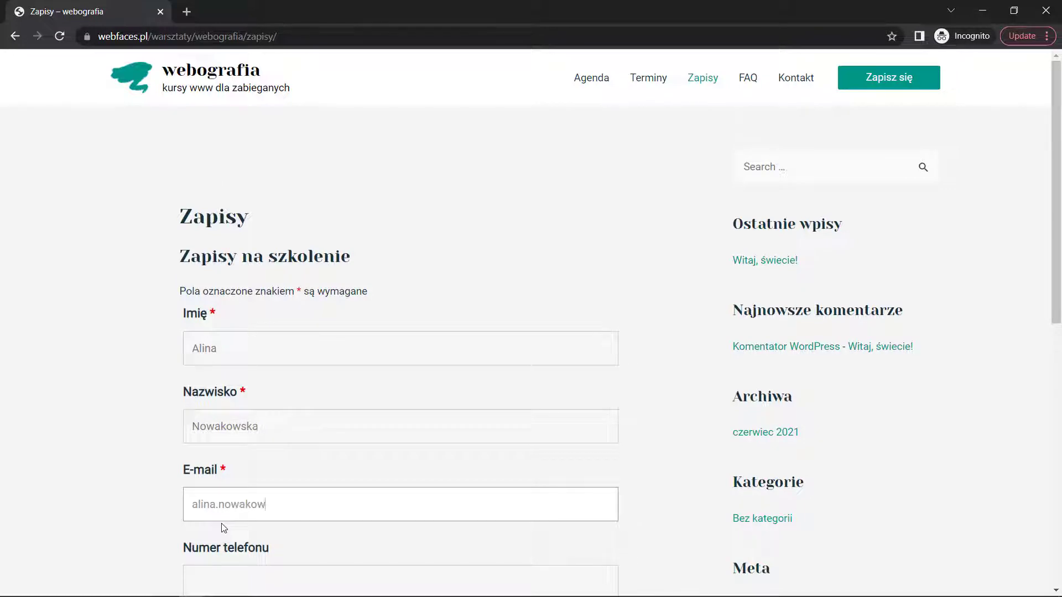
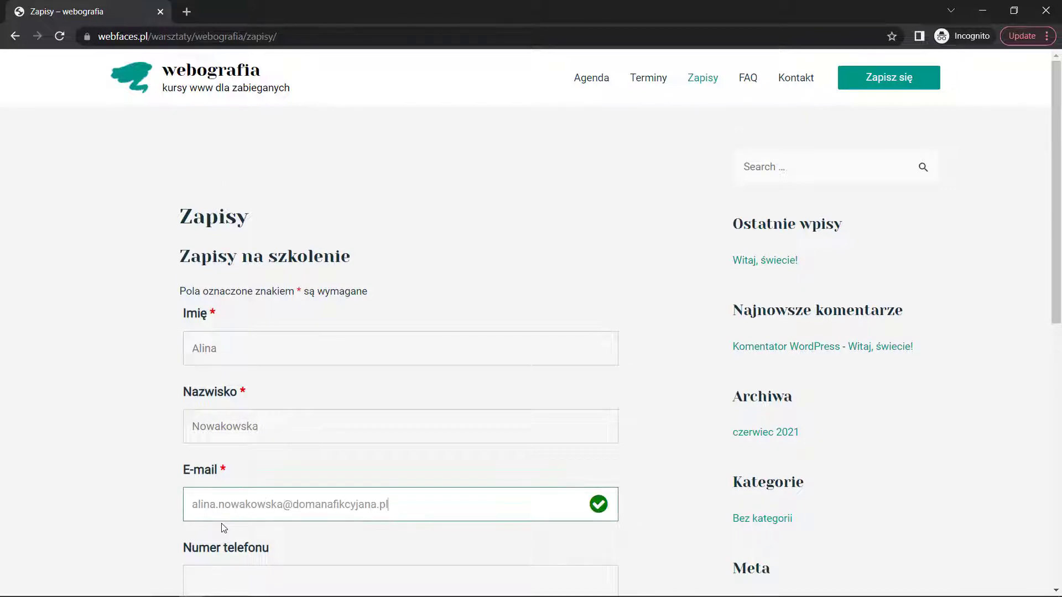
- Answer the antispam question with 'webografia', tick the consent box and submit
scroll(238, 520, "down", 3)
left_click(236, 447)
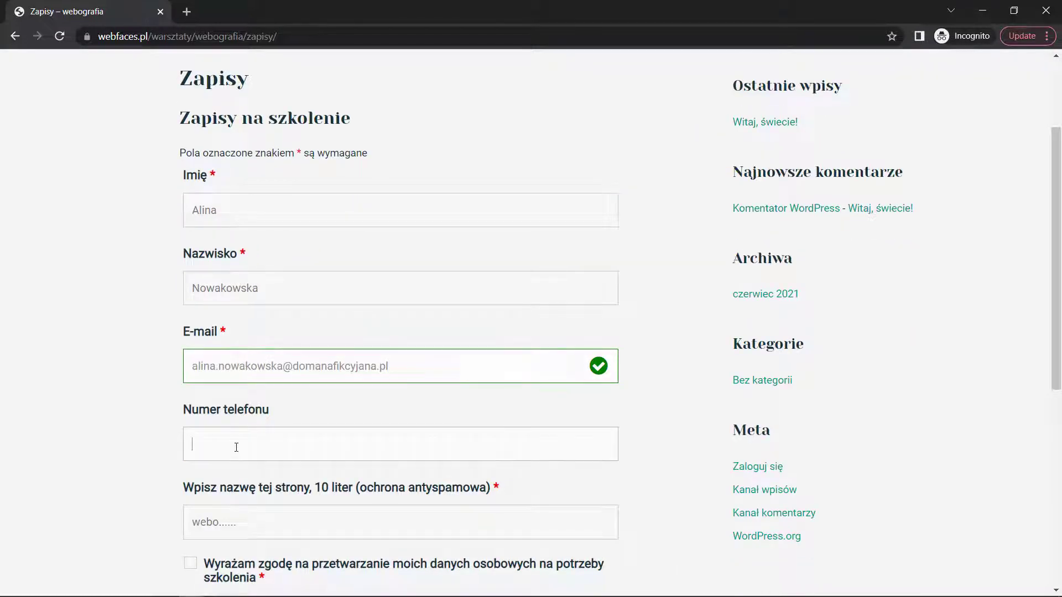
scroll(236, 447, "down", 3)
key("Tab")
type("webografia")
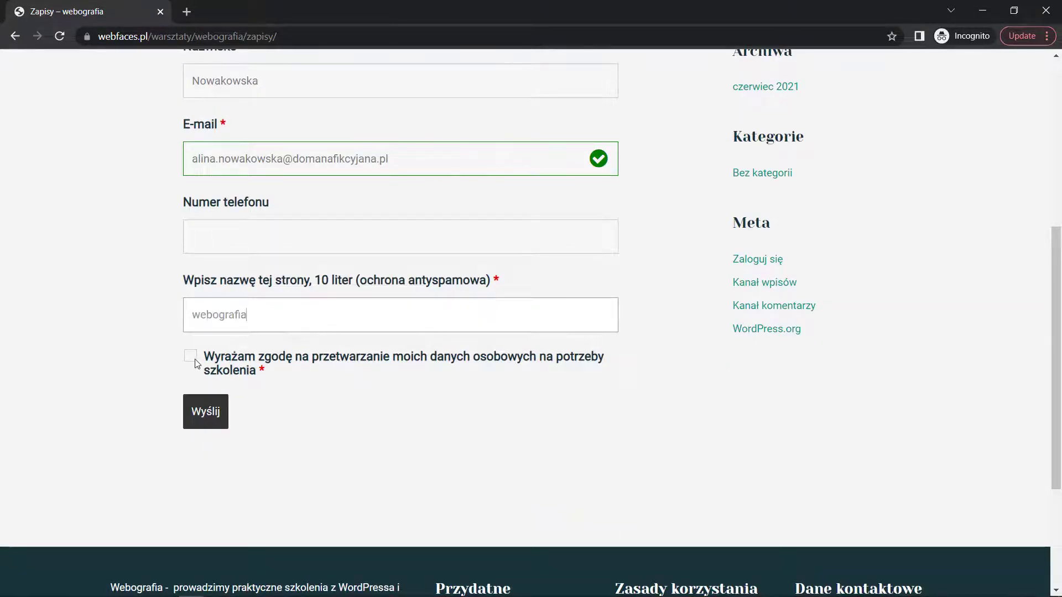
left_click(193, 359)
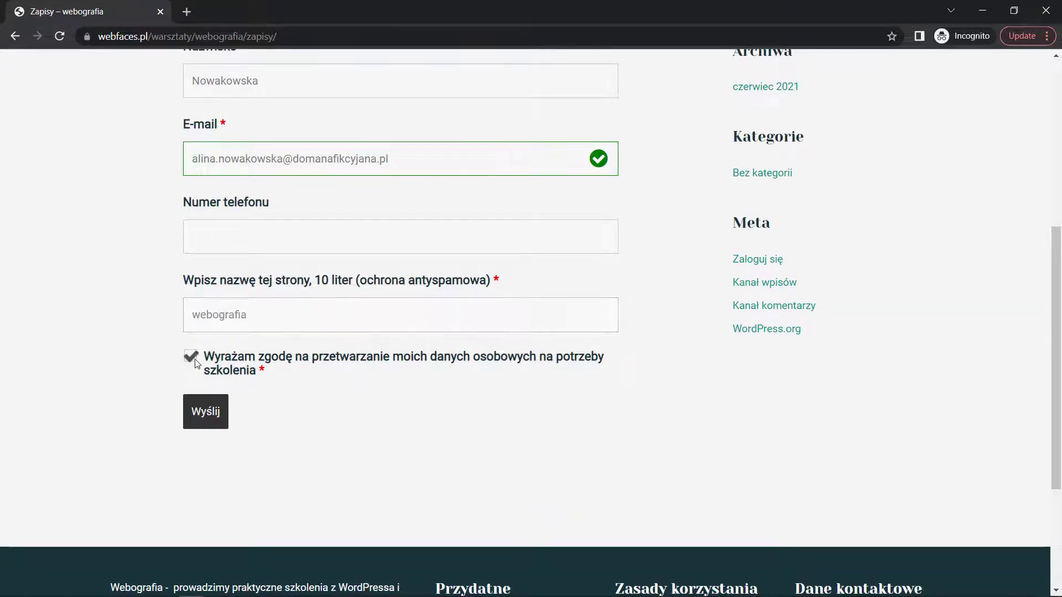
left_click(200, 420)
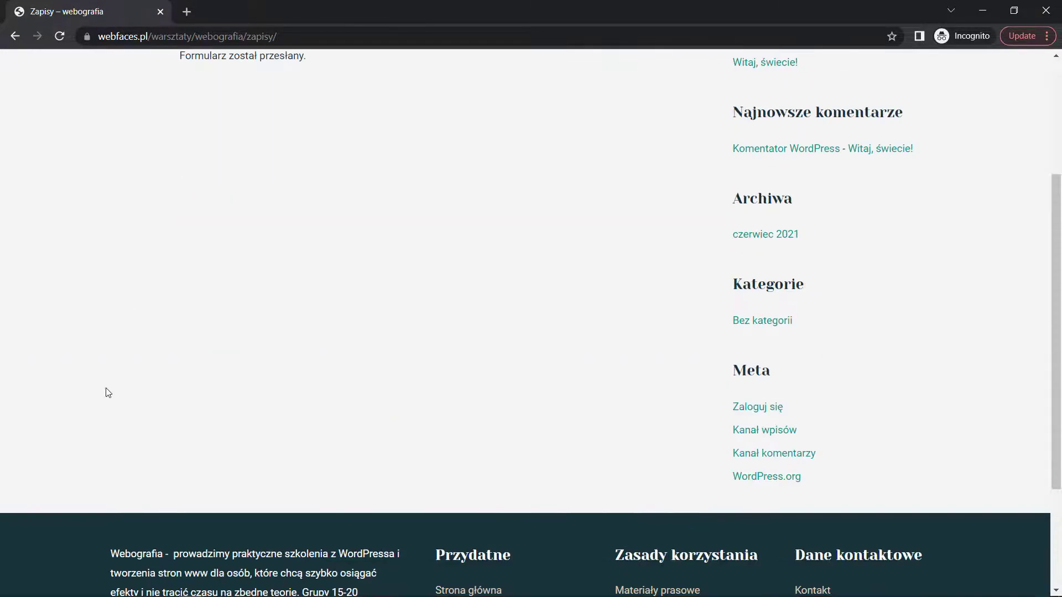
- In the admin window, show Ninja Forms submissions for 'Zapisy na szkolenie ( ID: 4 )'
key("alt+Tab")
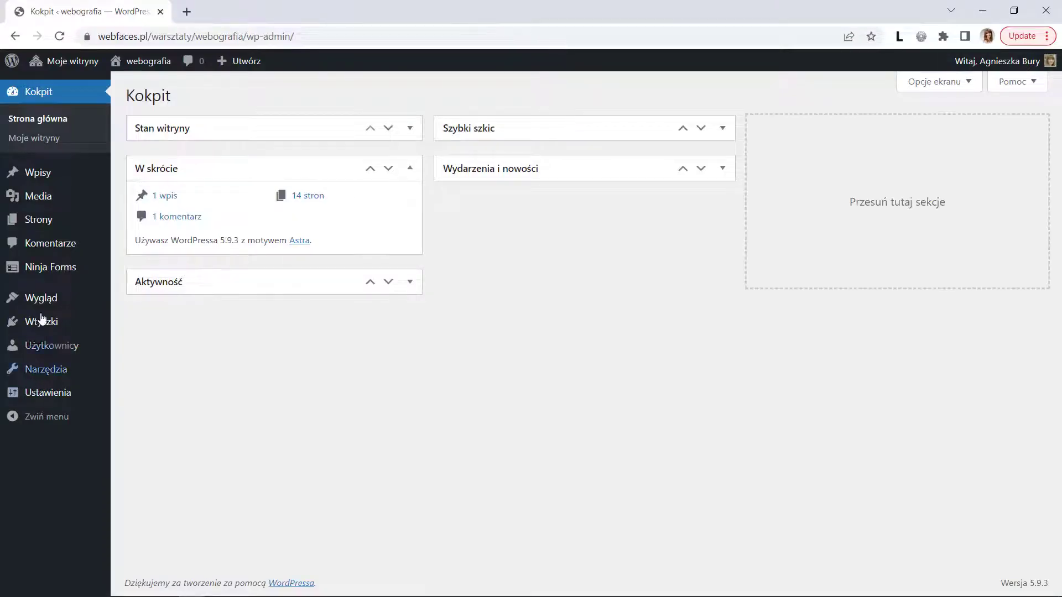
mouse_move(87, 273)
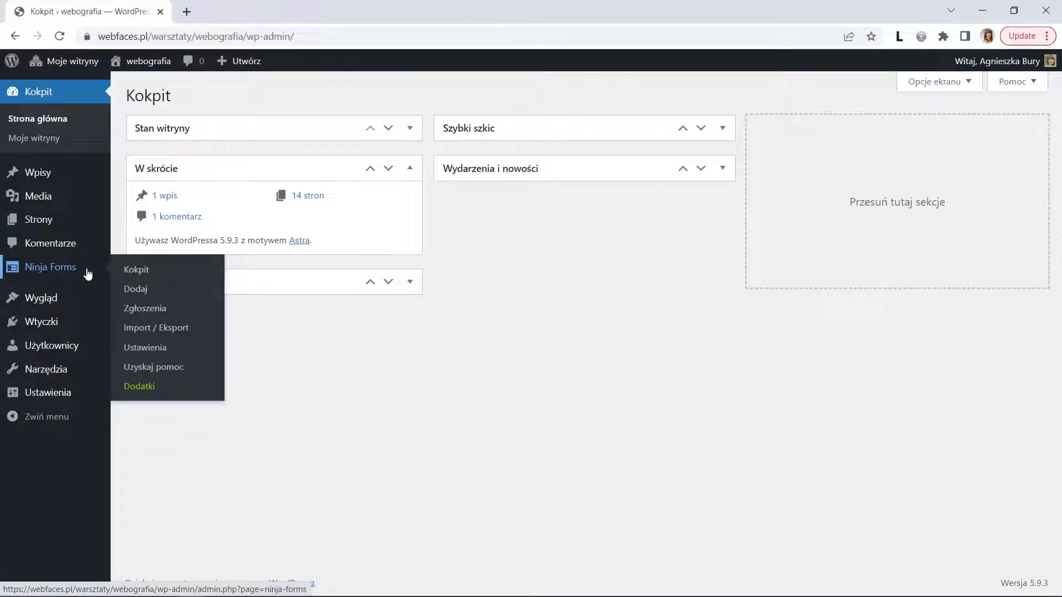
left_click(152, 314)
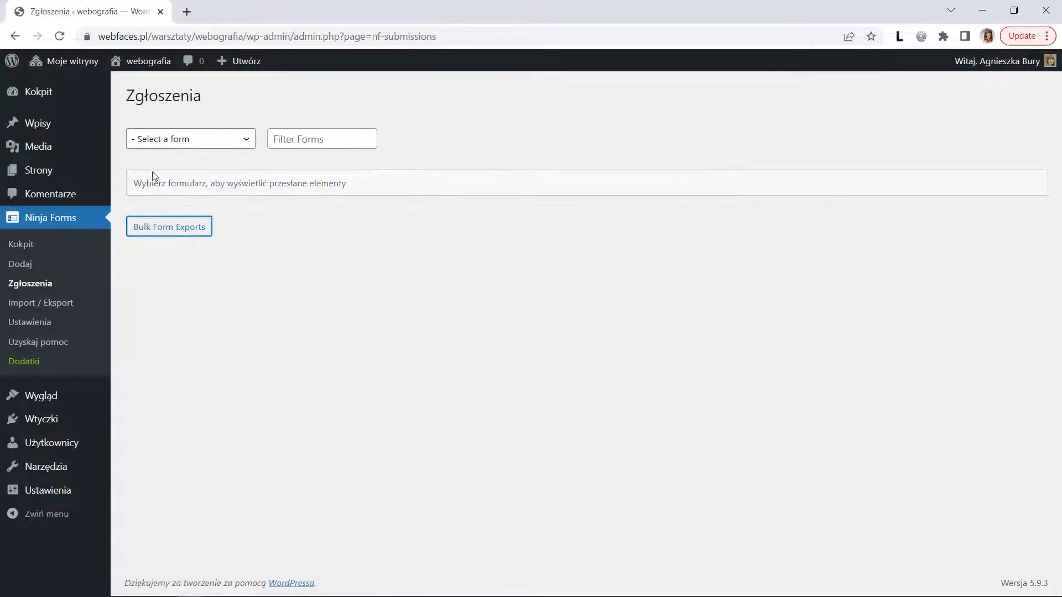
left_click(200, 145)
left_click(197, 176)
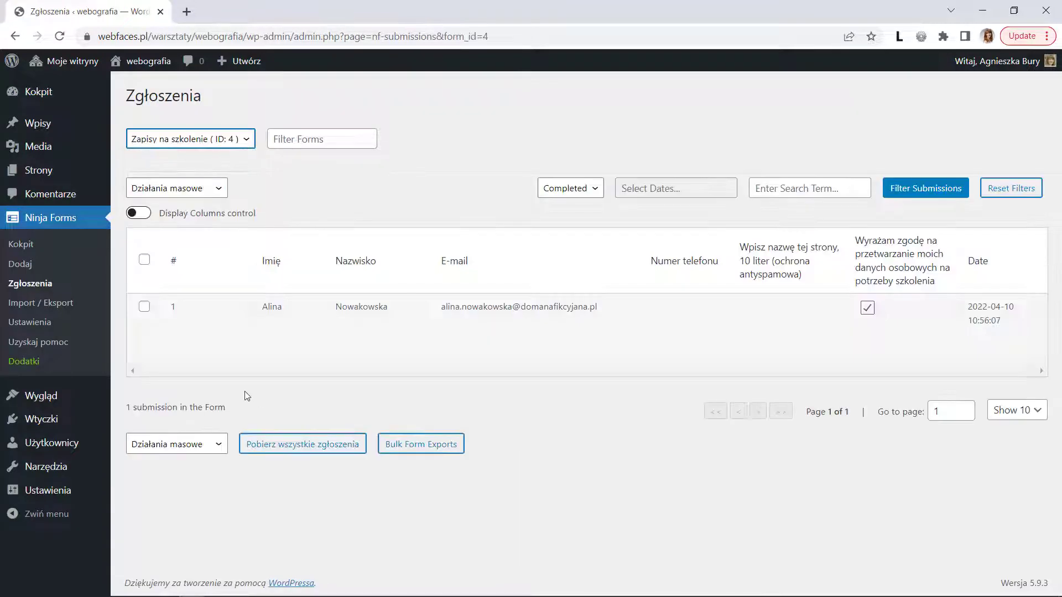
mouse_move(361, 321)
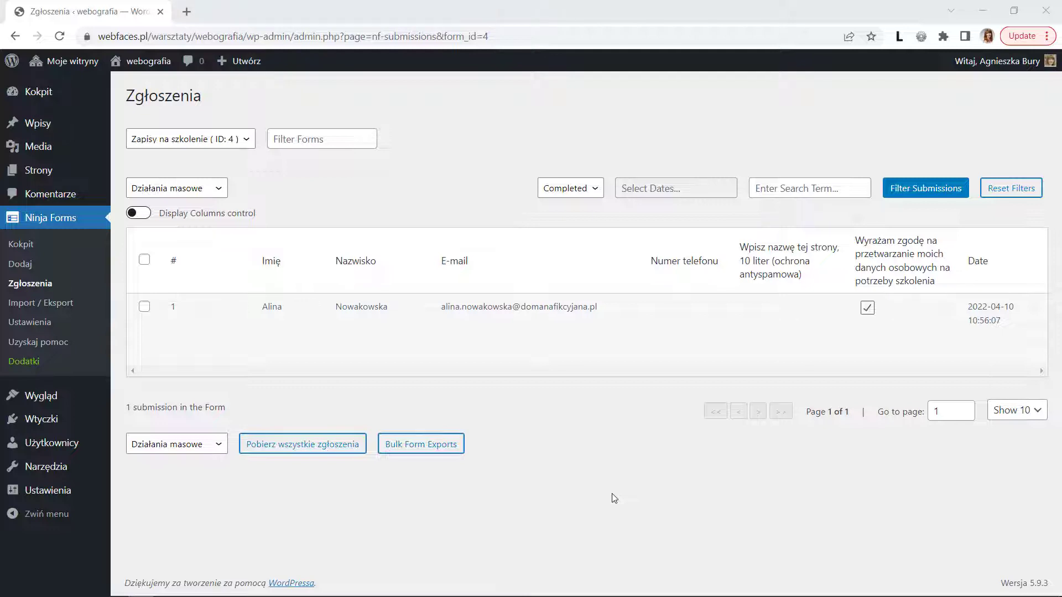
- Add 'Użytkownik przesyła takie dane:' above {fields_table} in the Zapisy na szkolenie admin e-mail
left_click(29, 244)
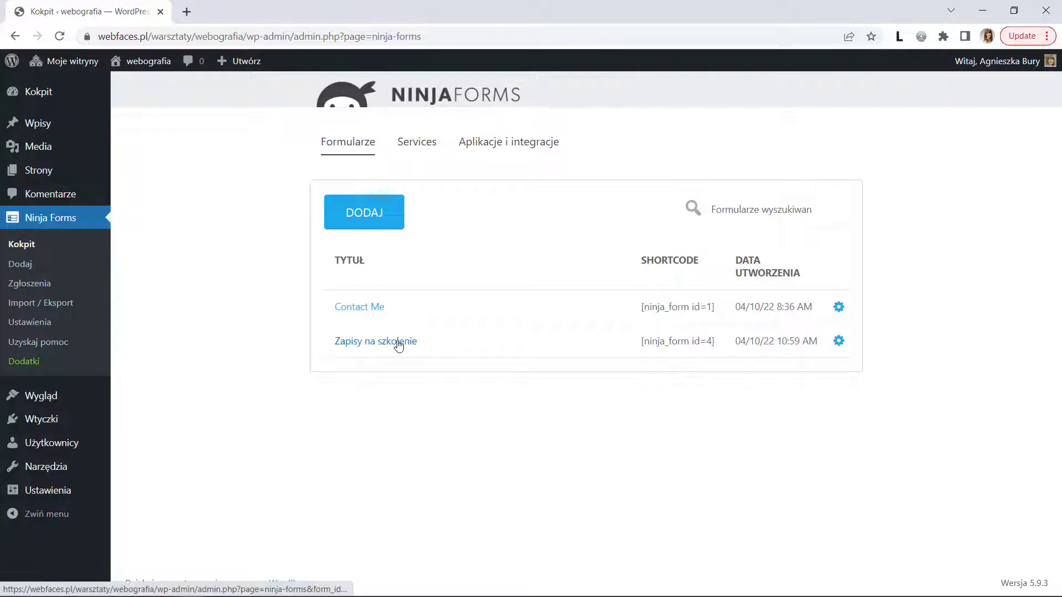
left_click(398, 341)
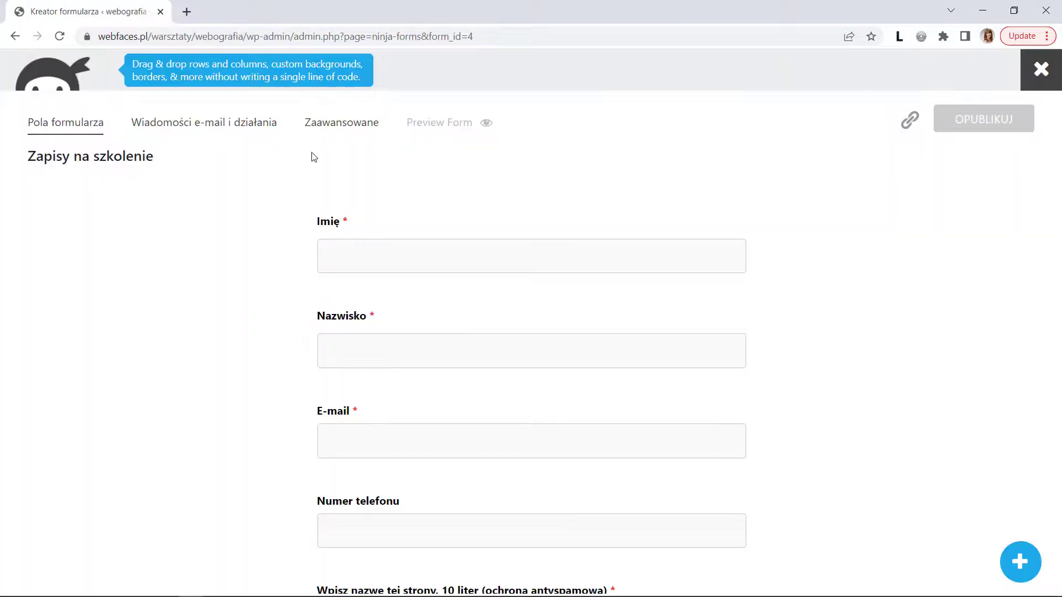
left_click(171, 124)
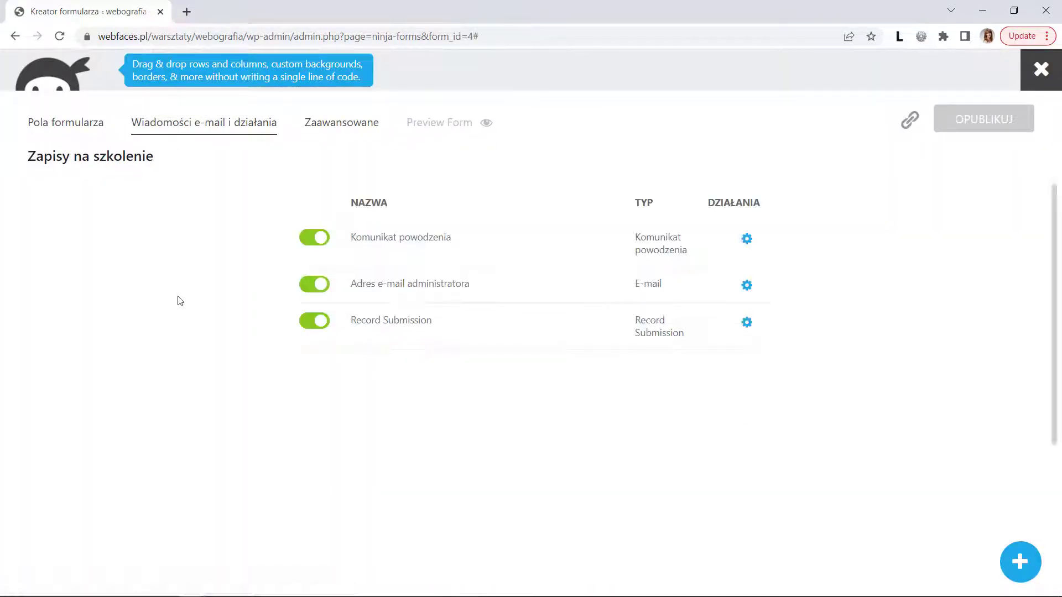
left_click(566, 292)
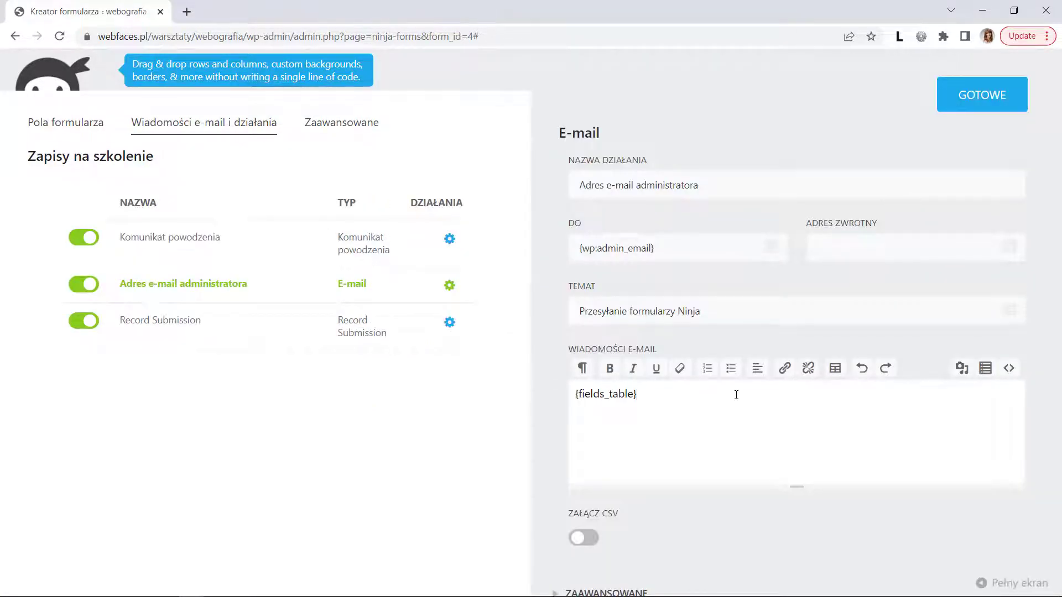
key("Return")
key("Return")
type("Użytkow")
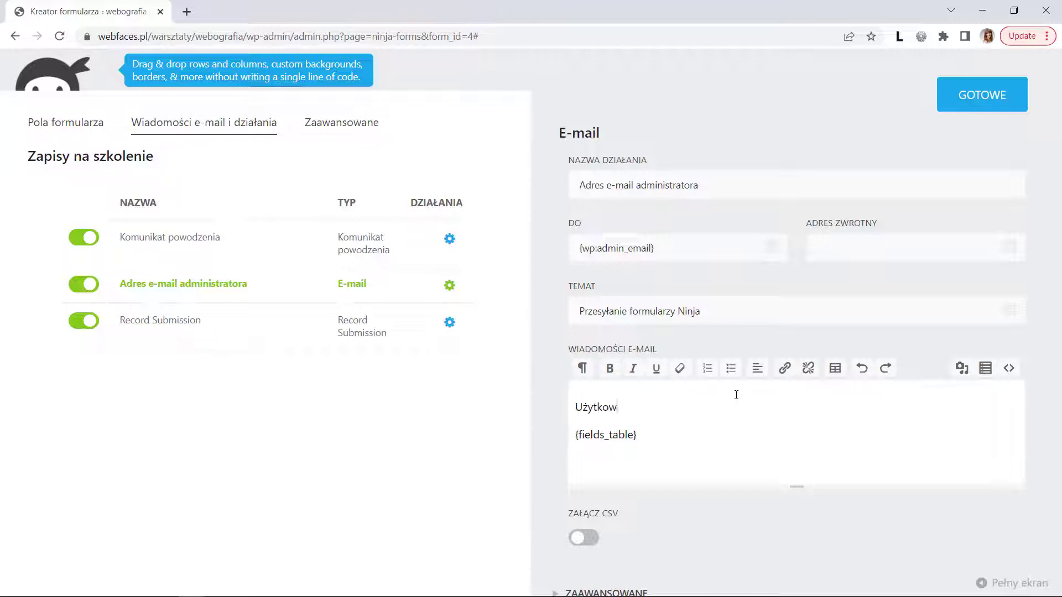
type("nik przesyła takie d")
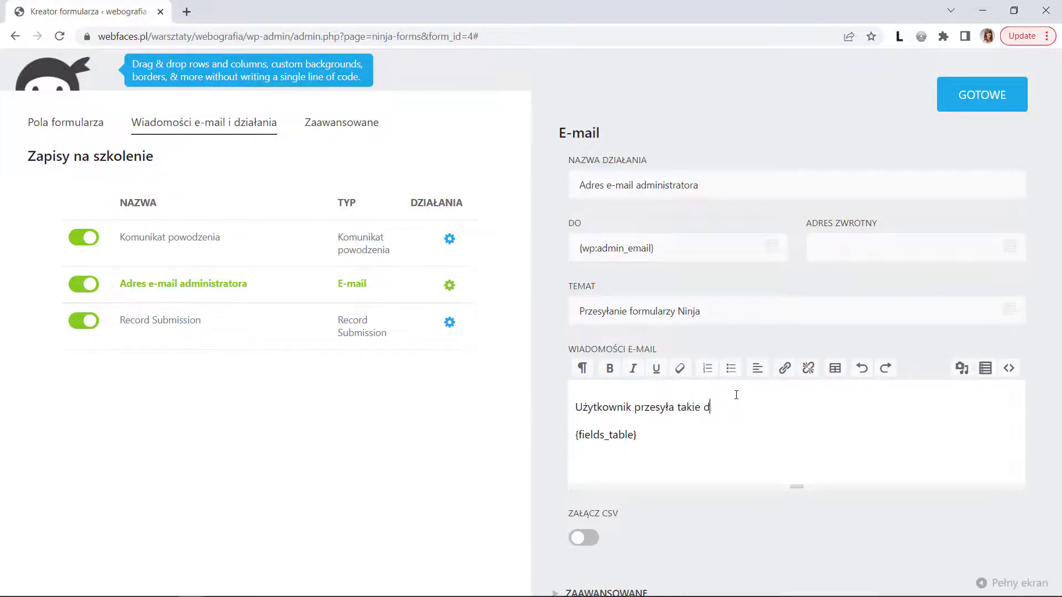
type("ane:")
left_click(982, 96)
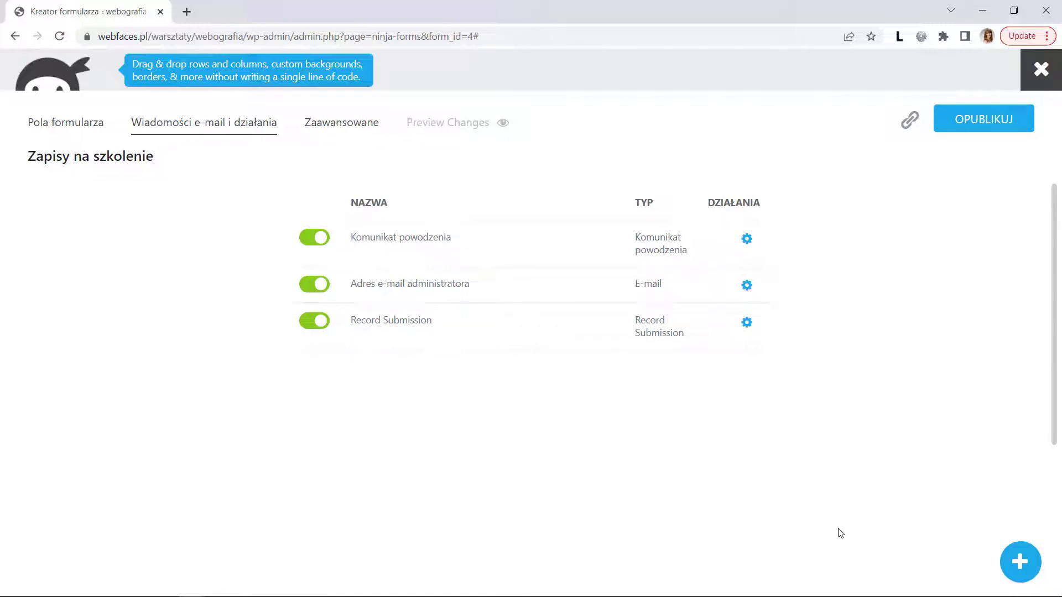
- Add an E-mail action addressed to the submitter via the E-mail field merge tag
left_click(1021, 562)
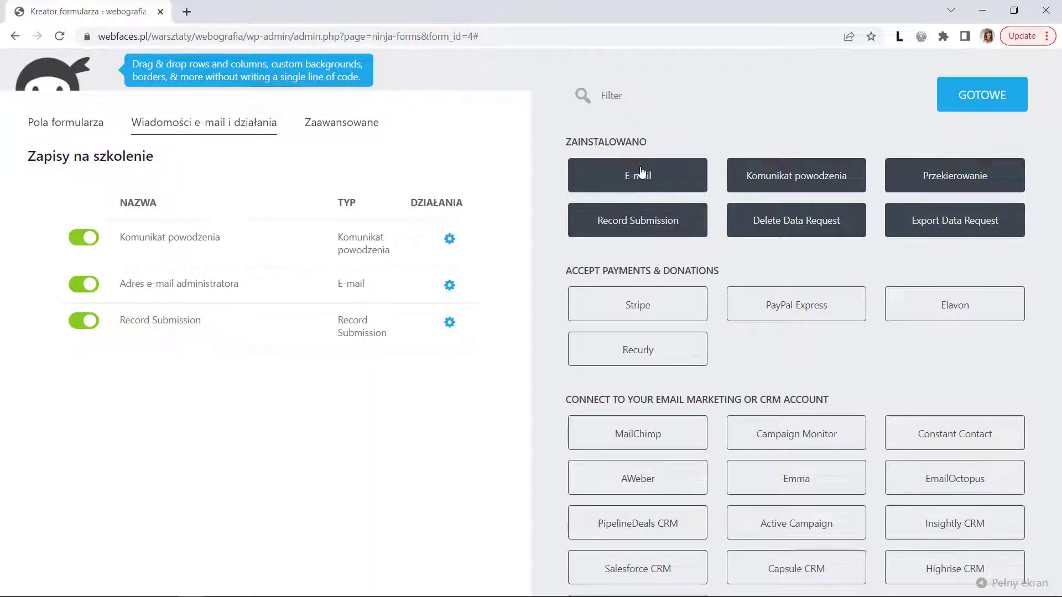
left_click(640, 173)
left_click(669, 247)
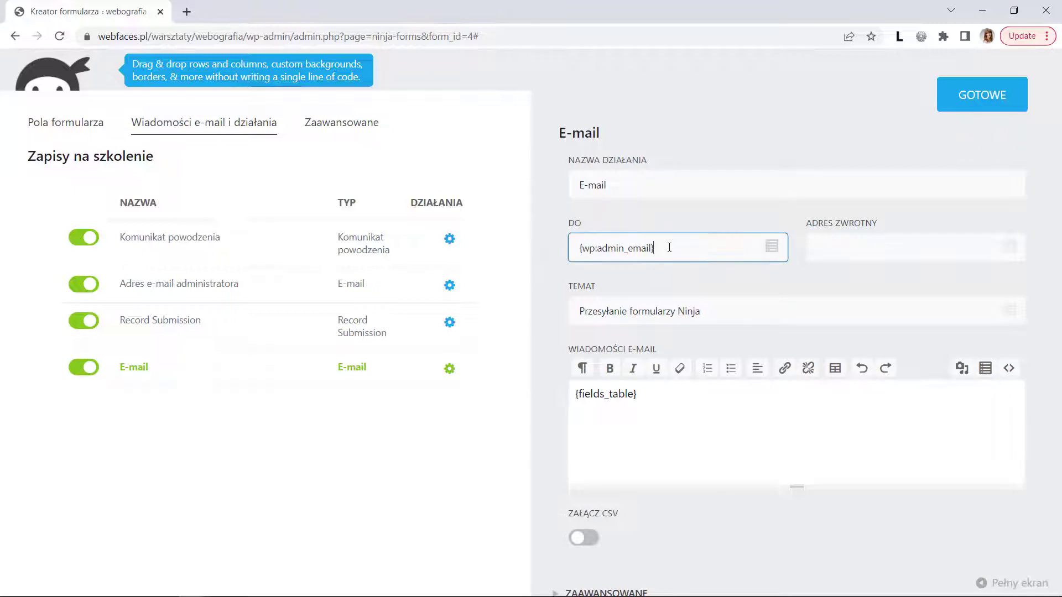
key("ctrl+a")
key("BackSpace")
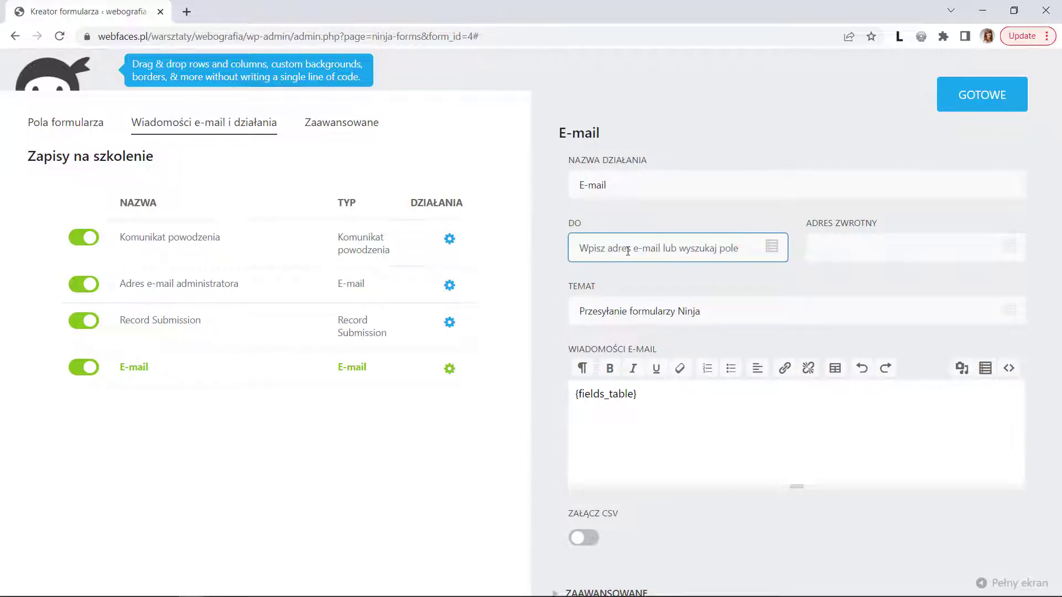
left_click(772, 247)
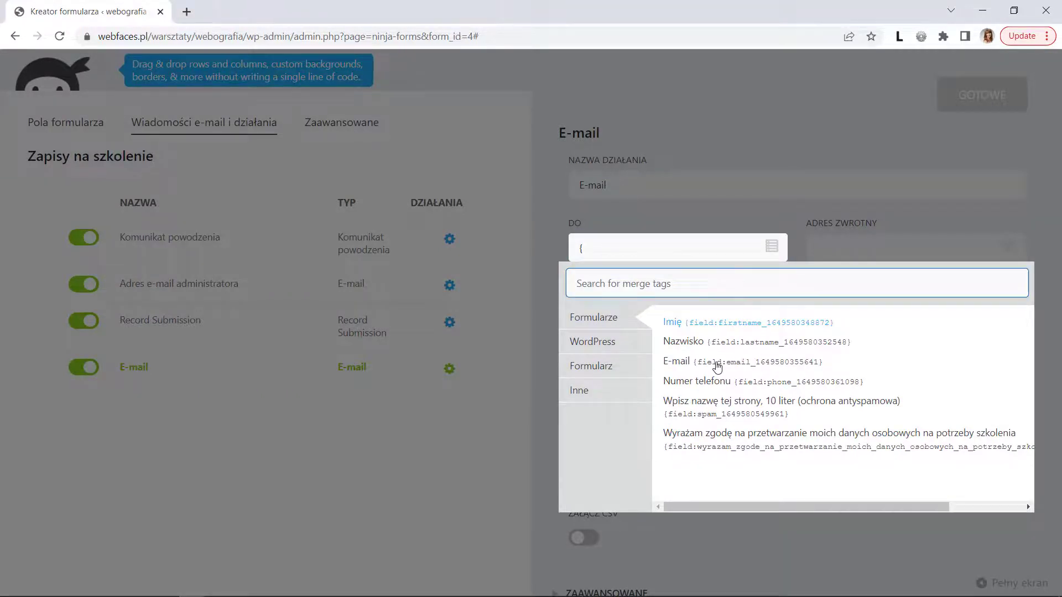
left_click(718, 364)
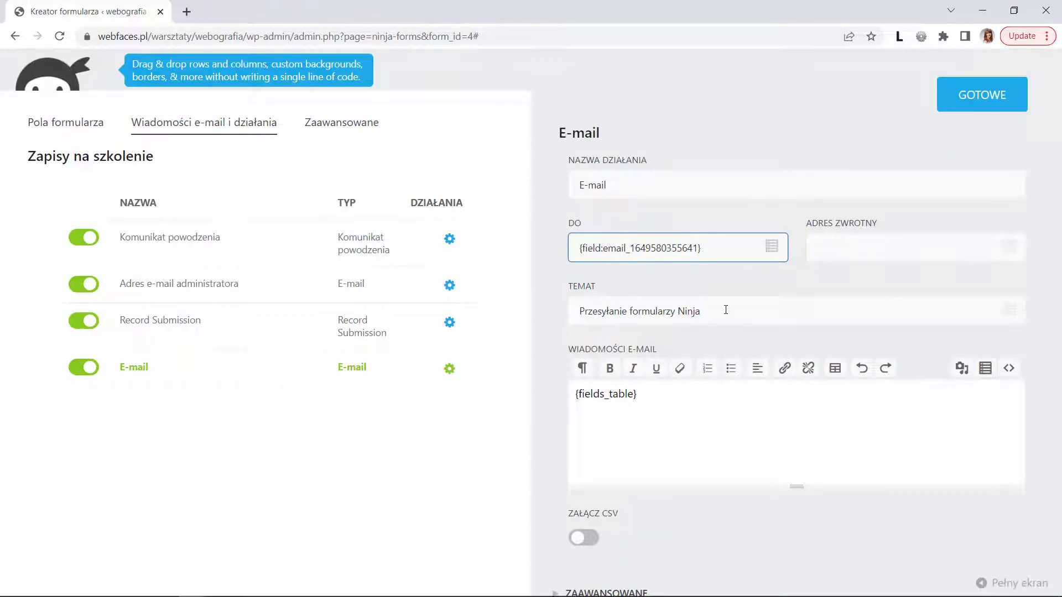
- Set the subject to 'Dziękujemy za zapis na szkolenie' and replace the body with a greeting ending 'Pozdrawiamy!'
triple_click(725, 311)
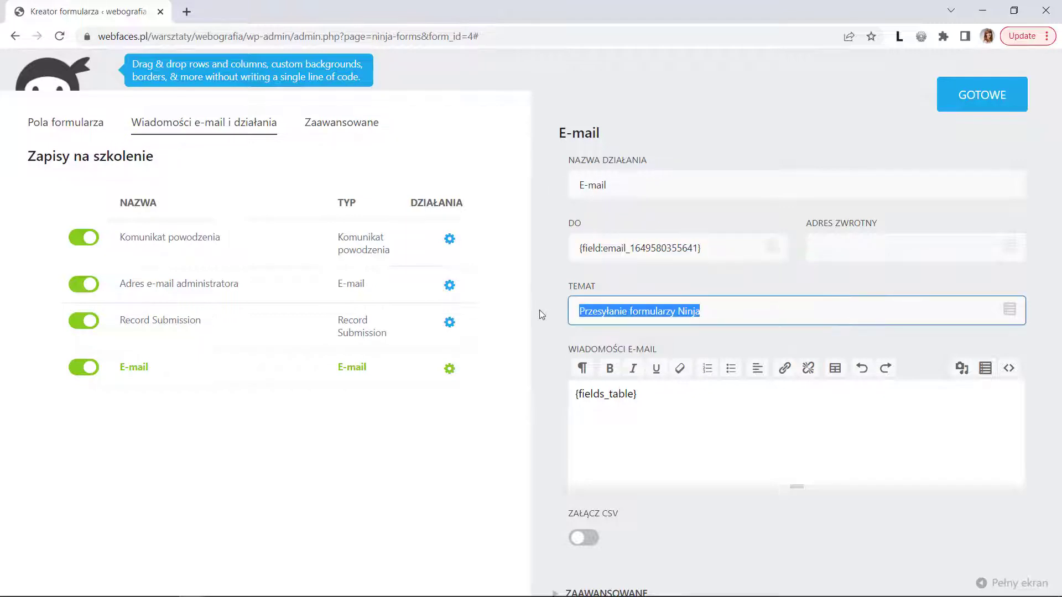
type("Dziękujemy za zapis na szkolenie!")
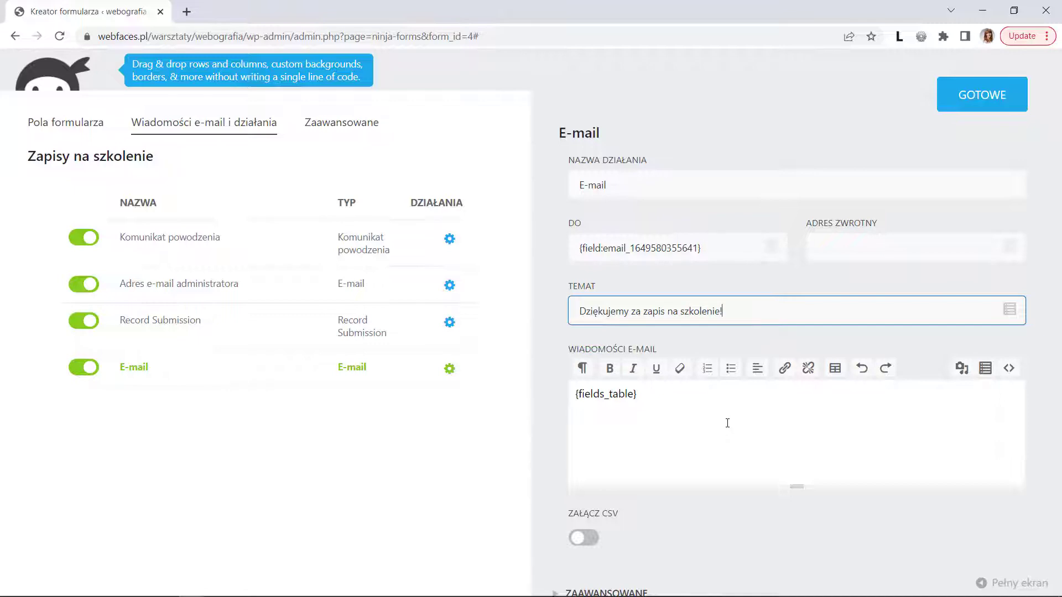
left_click(707, 392)
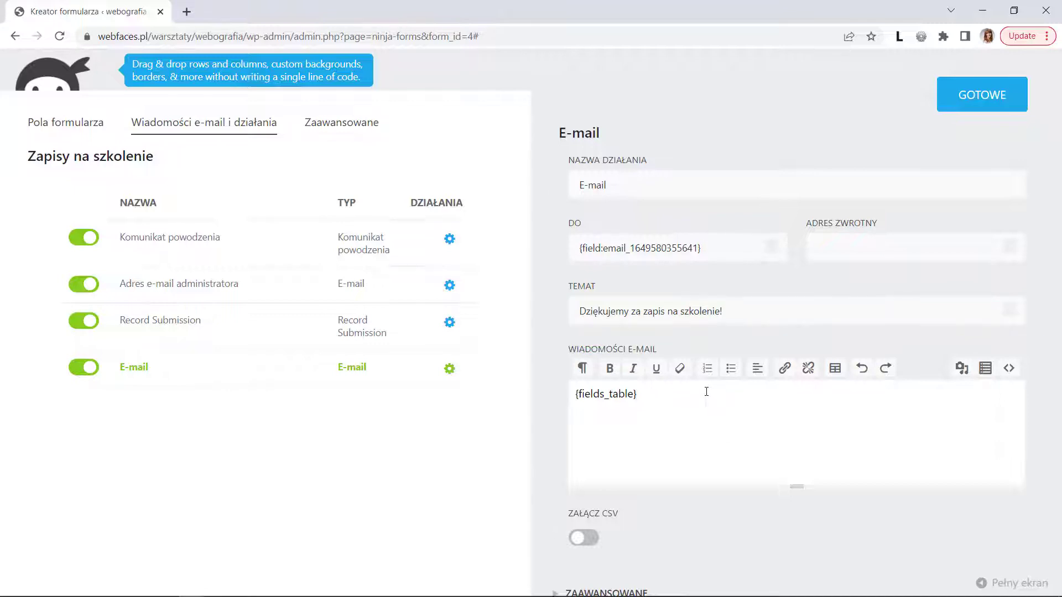
key("ctrl+a")
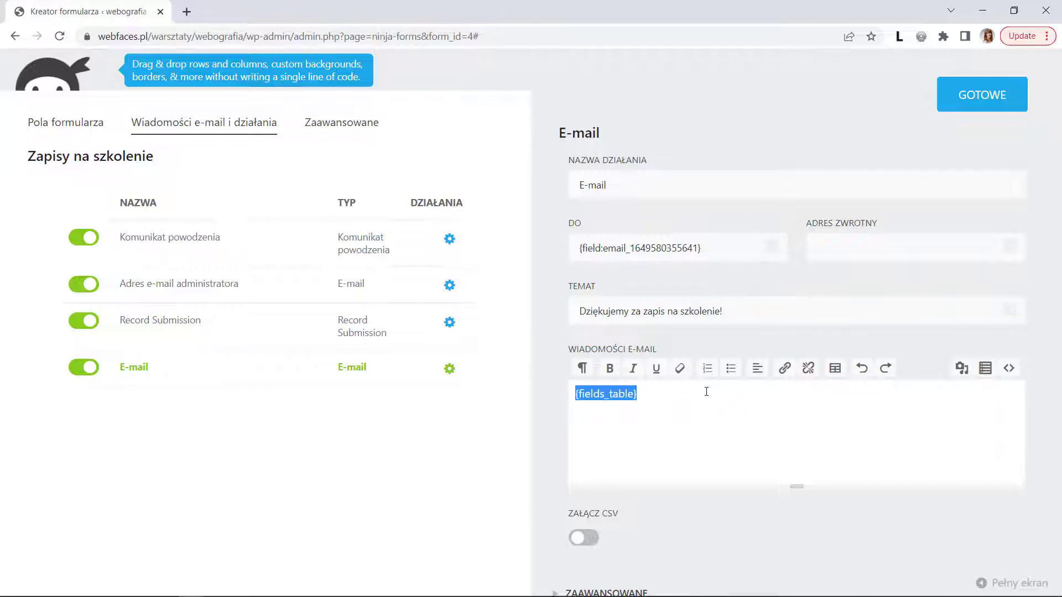
type("Cieszymy się")
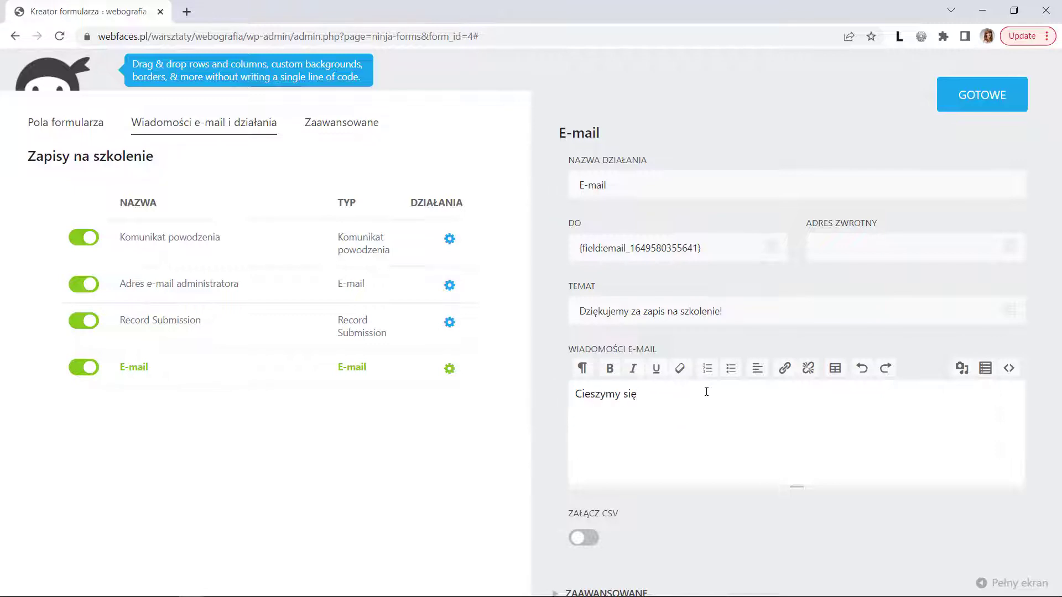
type(", ...")
key("Return")
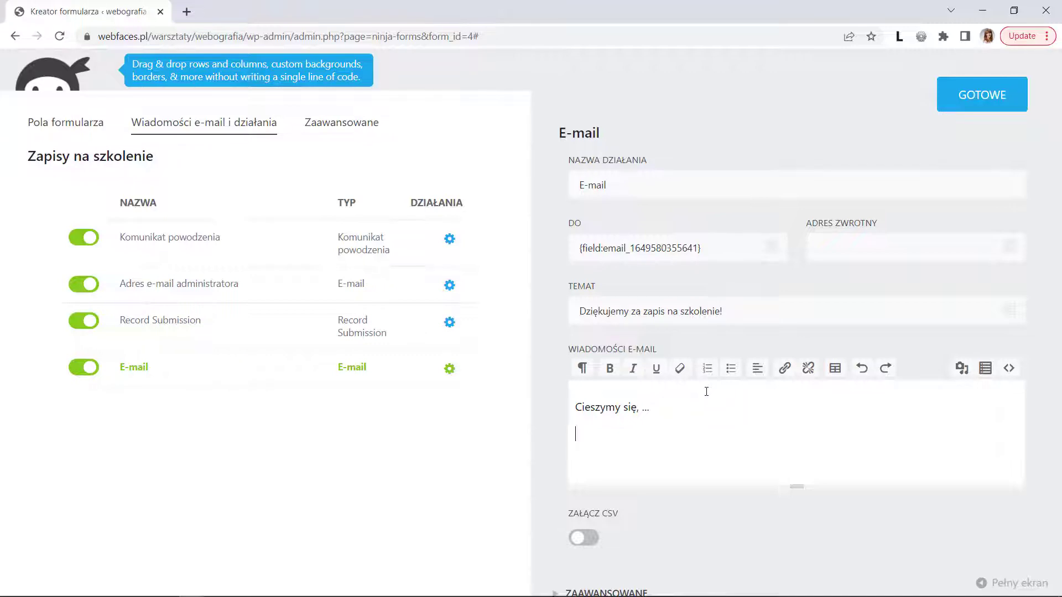
type("Pozdrawiamy!")
key("Return")
type("Zes")
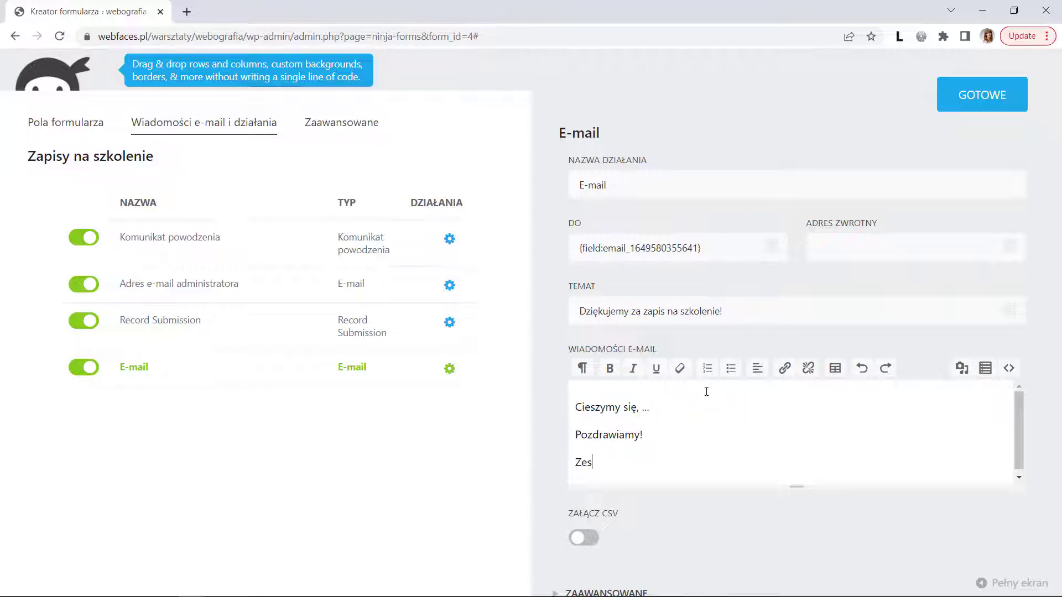
type("pół ...")
- Fill in the reply-to e-mail address, then publish the updated form
left_click(896, 250)
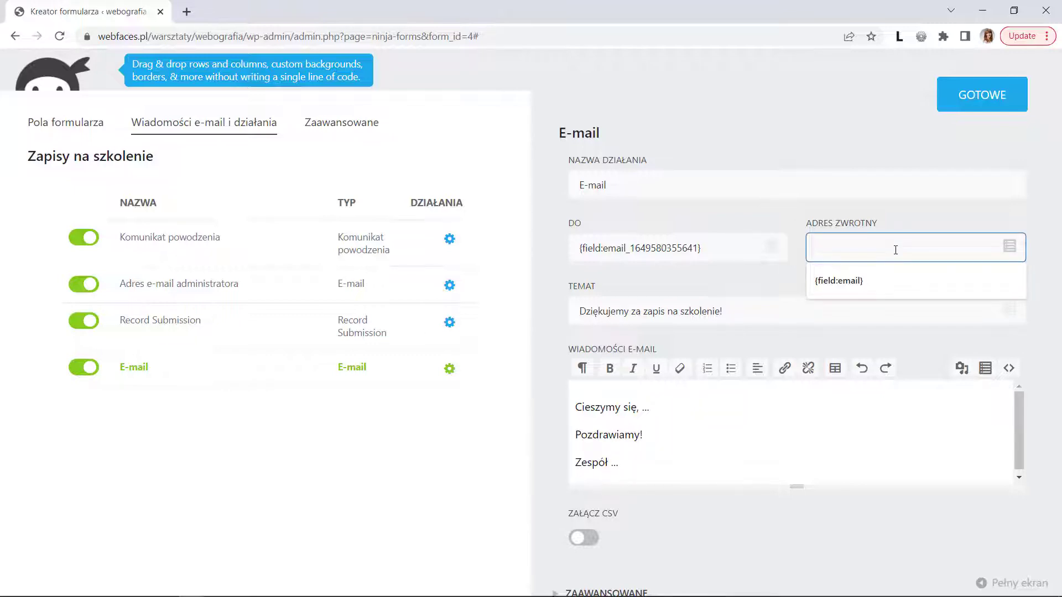
type("wbe")
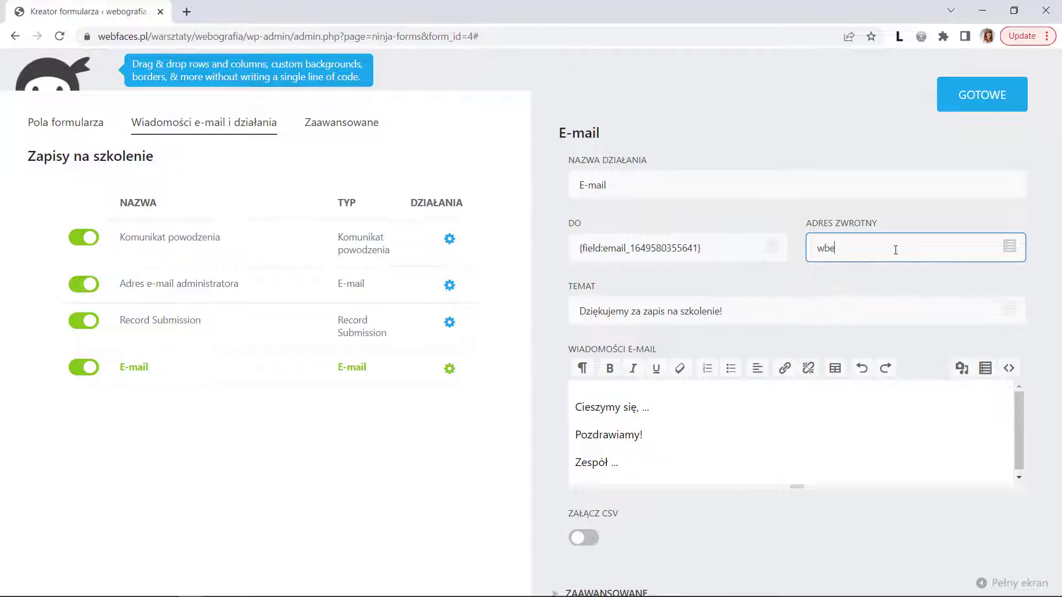
key("BackSpace")
key("BackSpace")
left_click(983, 95)
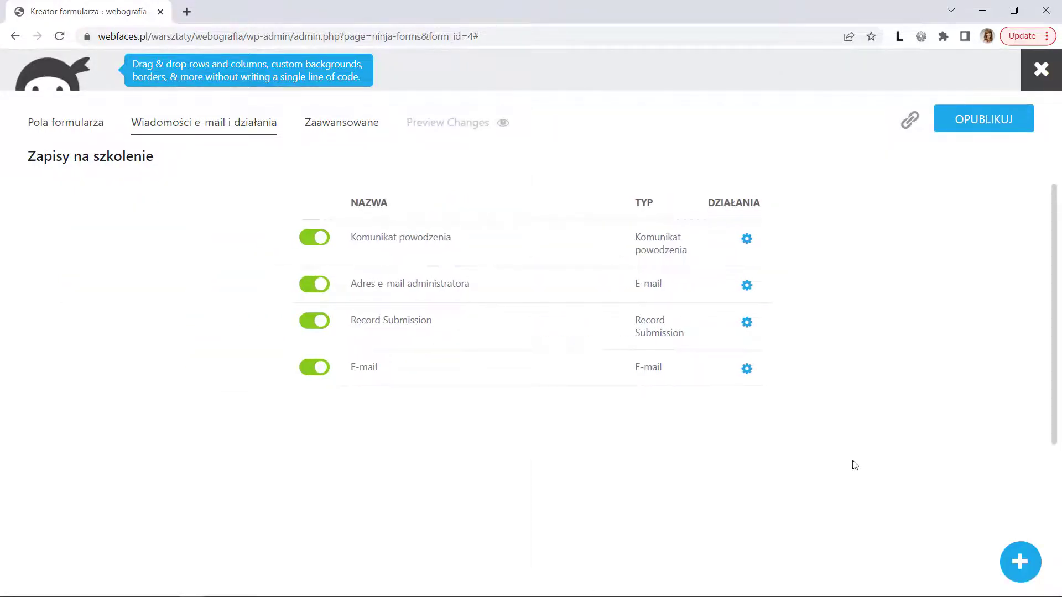
left_click(976, 114)
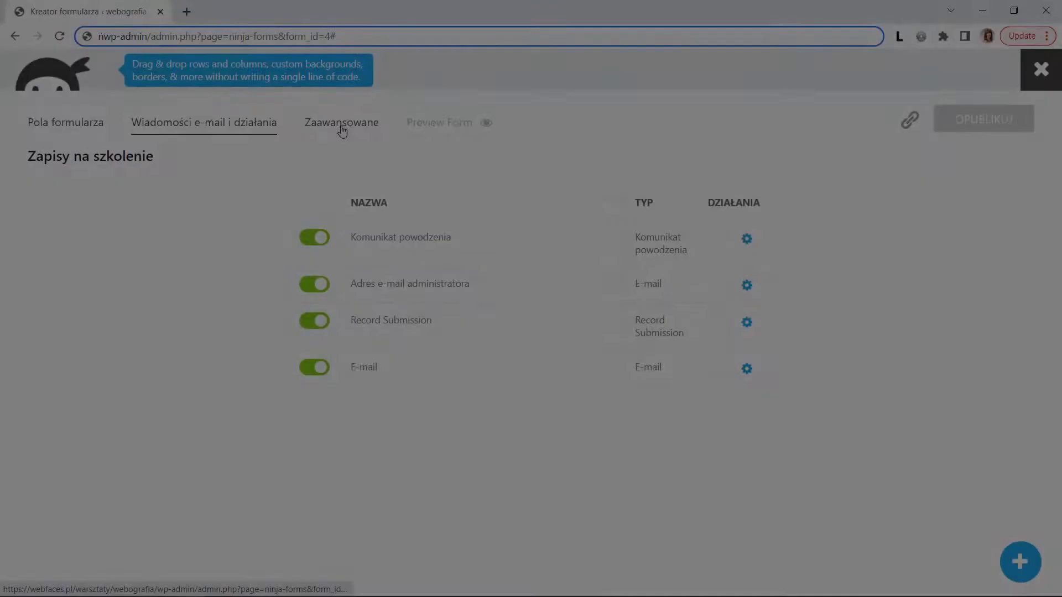
left_click(342, 124)
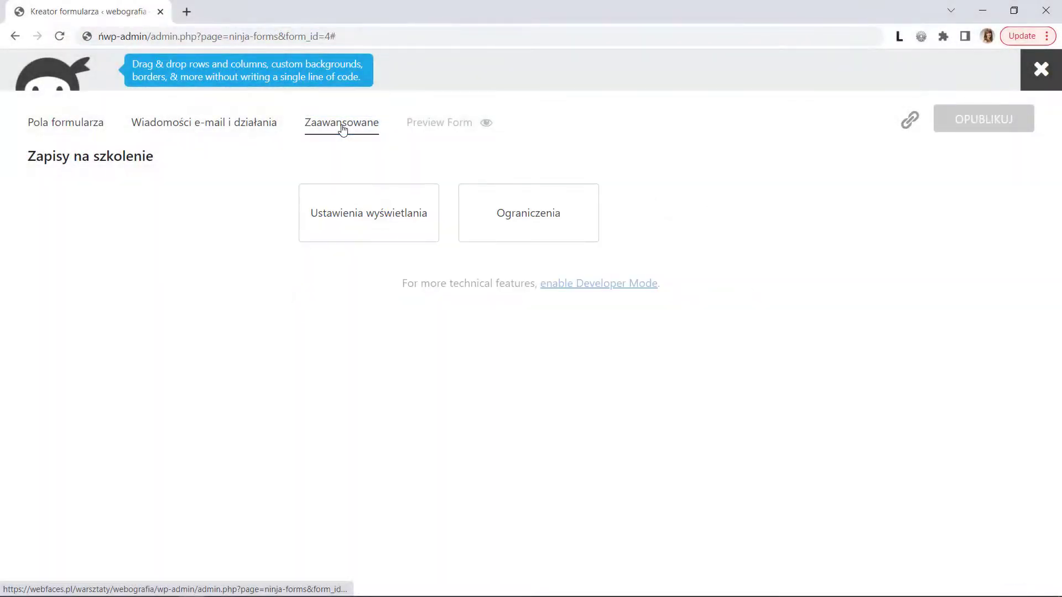
- Switch off Wyświetl tytuł formularza in the display settings and publish the form
left_click(370, 220)
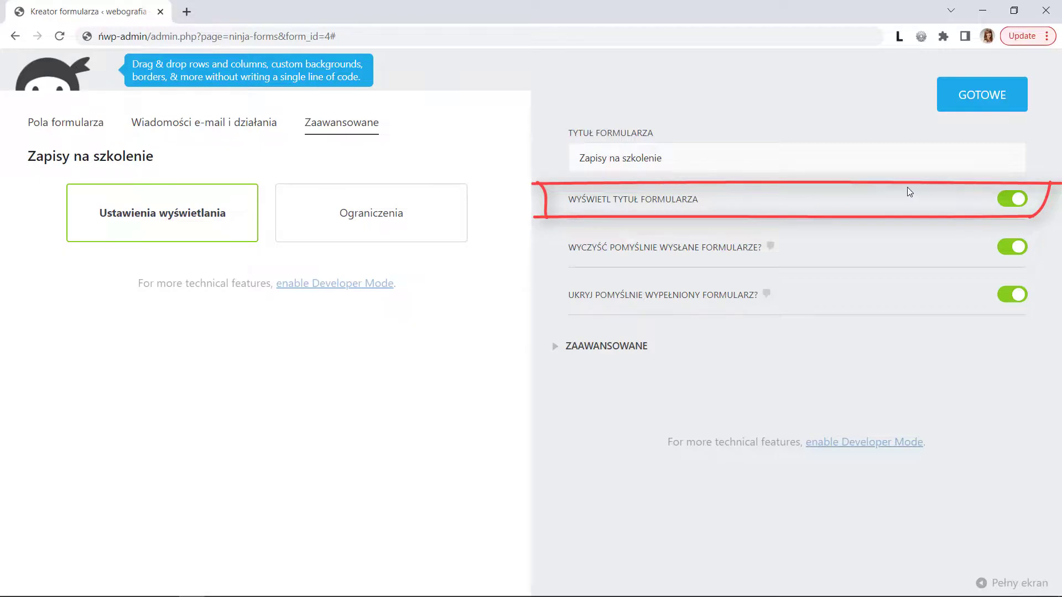
left_click(1012, 198)
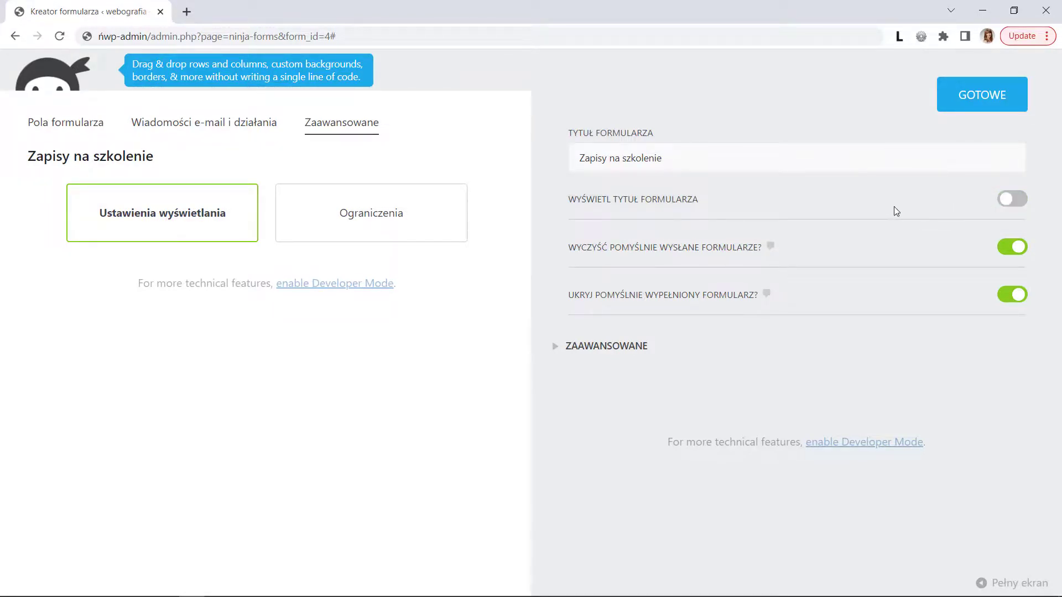
left_click(979, 95)
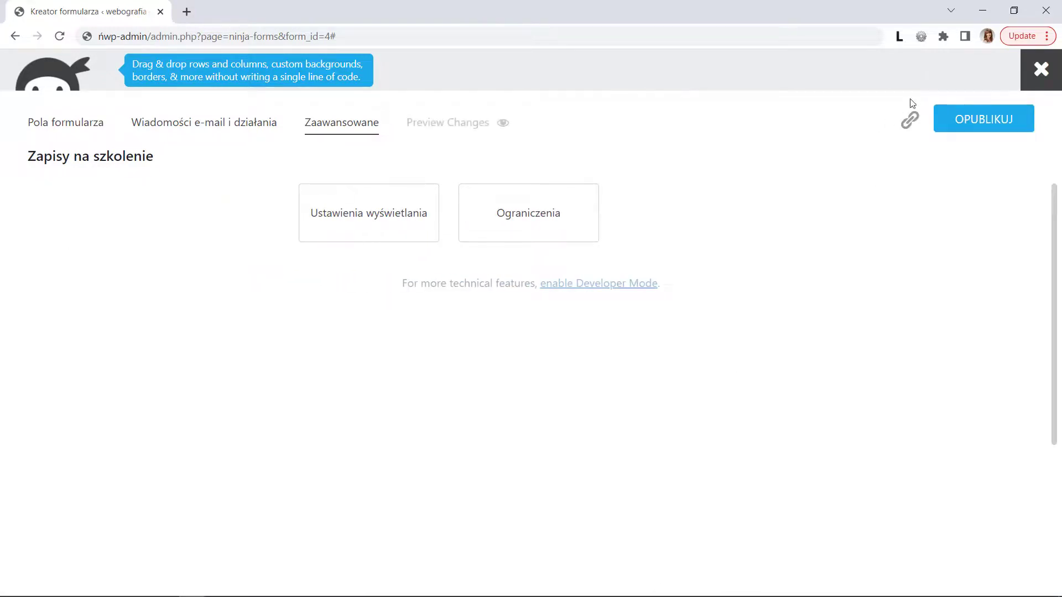
left_click(981, 118)
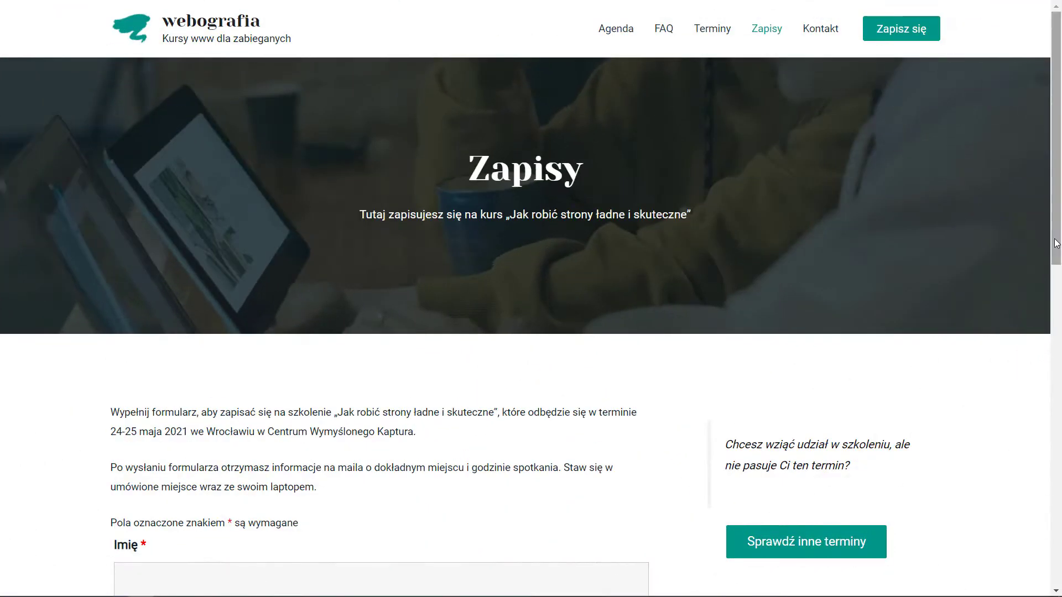
- Scroll down the live Zapisy page to the embedded sign-up form fields
left_click_drag(1056, 243, 1061, 435)
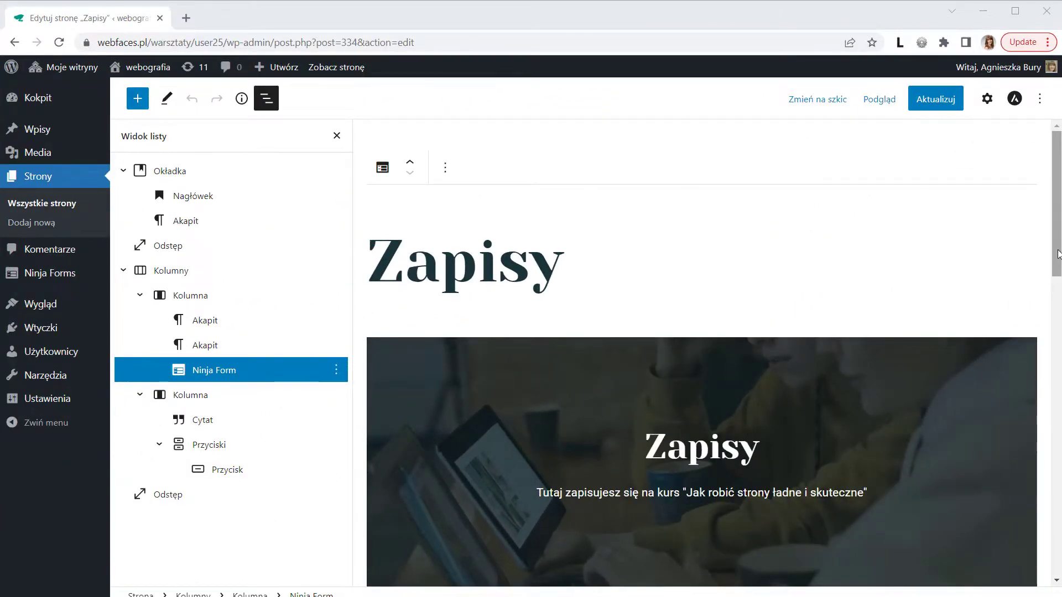
- Select the Kolumna holding the Ninja Form and show its settings, 67% width
left_click_drag(1058, 254, 1060, 419)
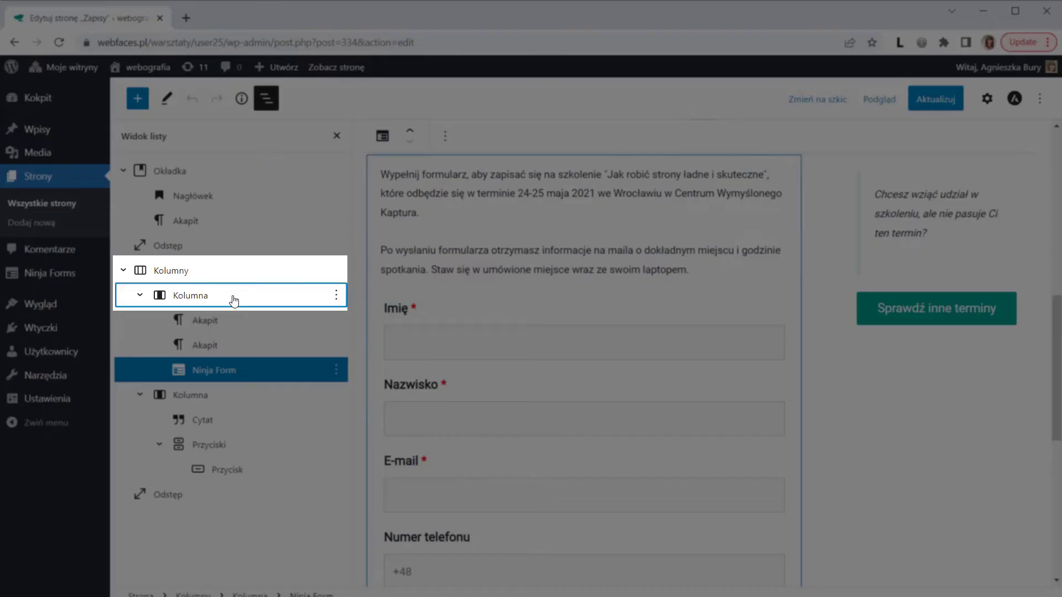
left_click(234, 299)
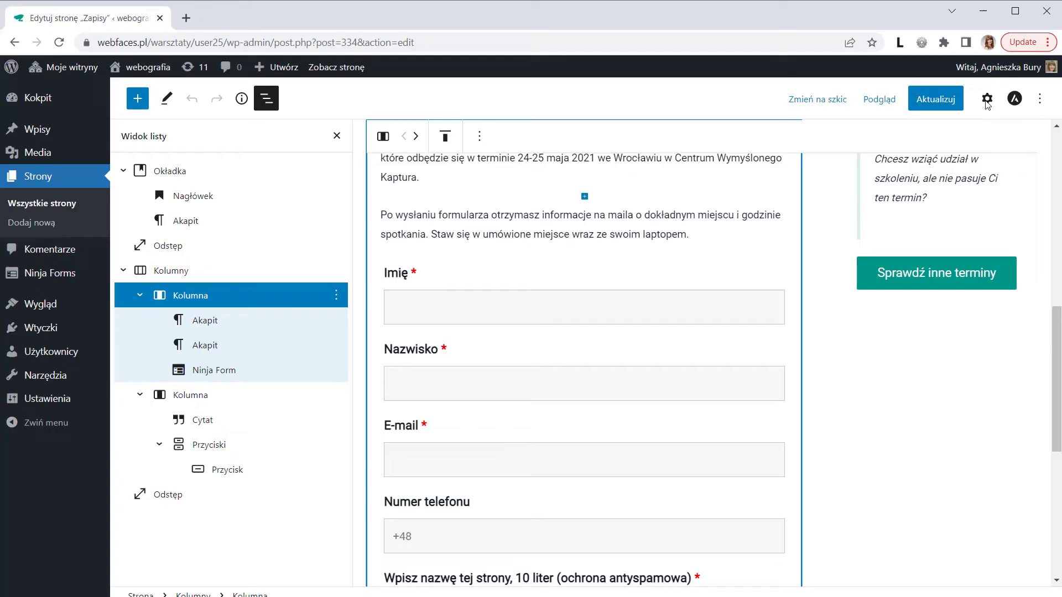
left_click(987, 100)
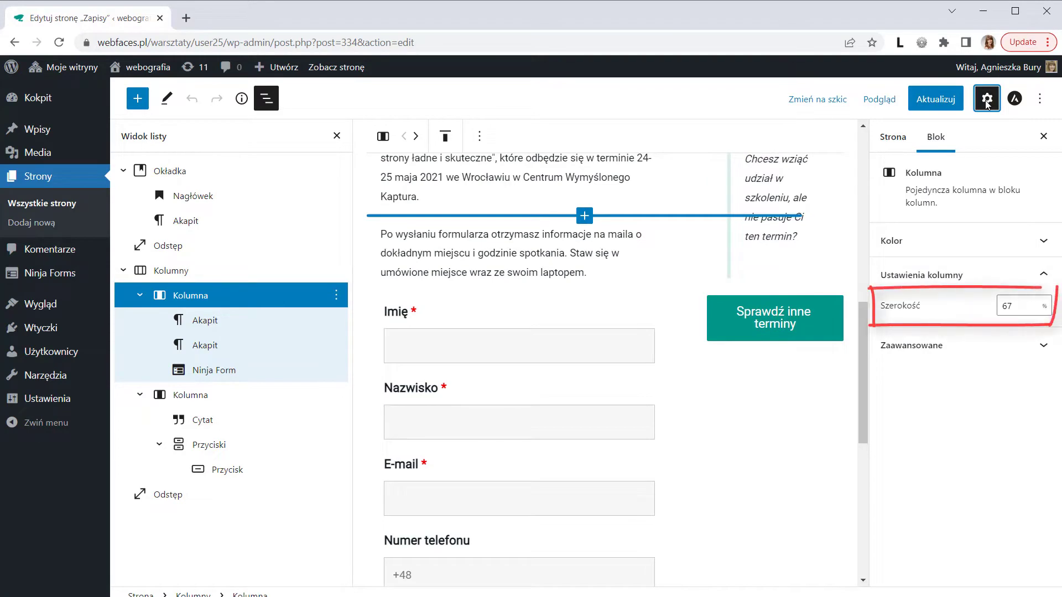